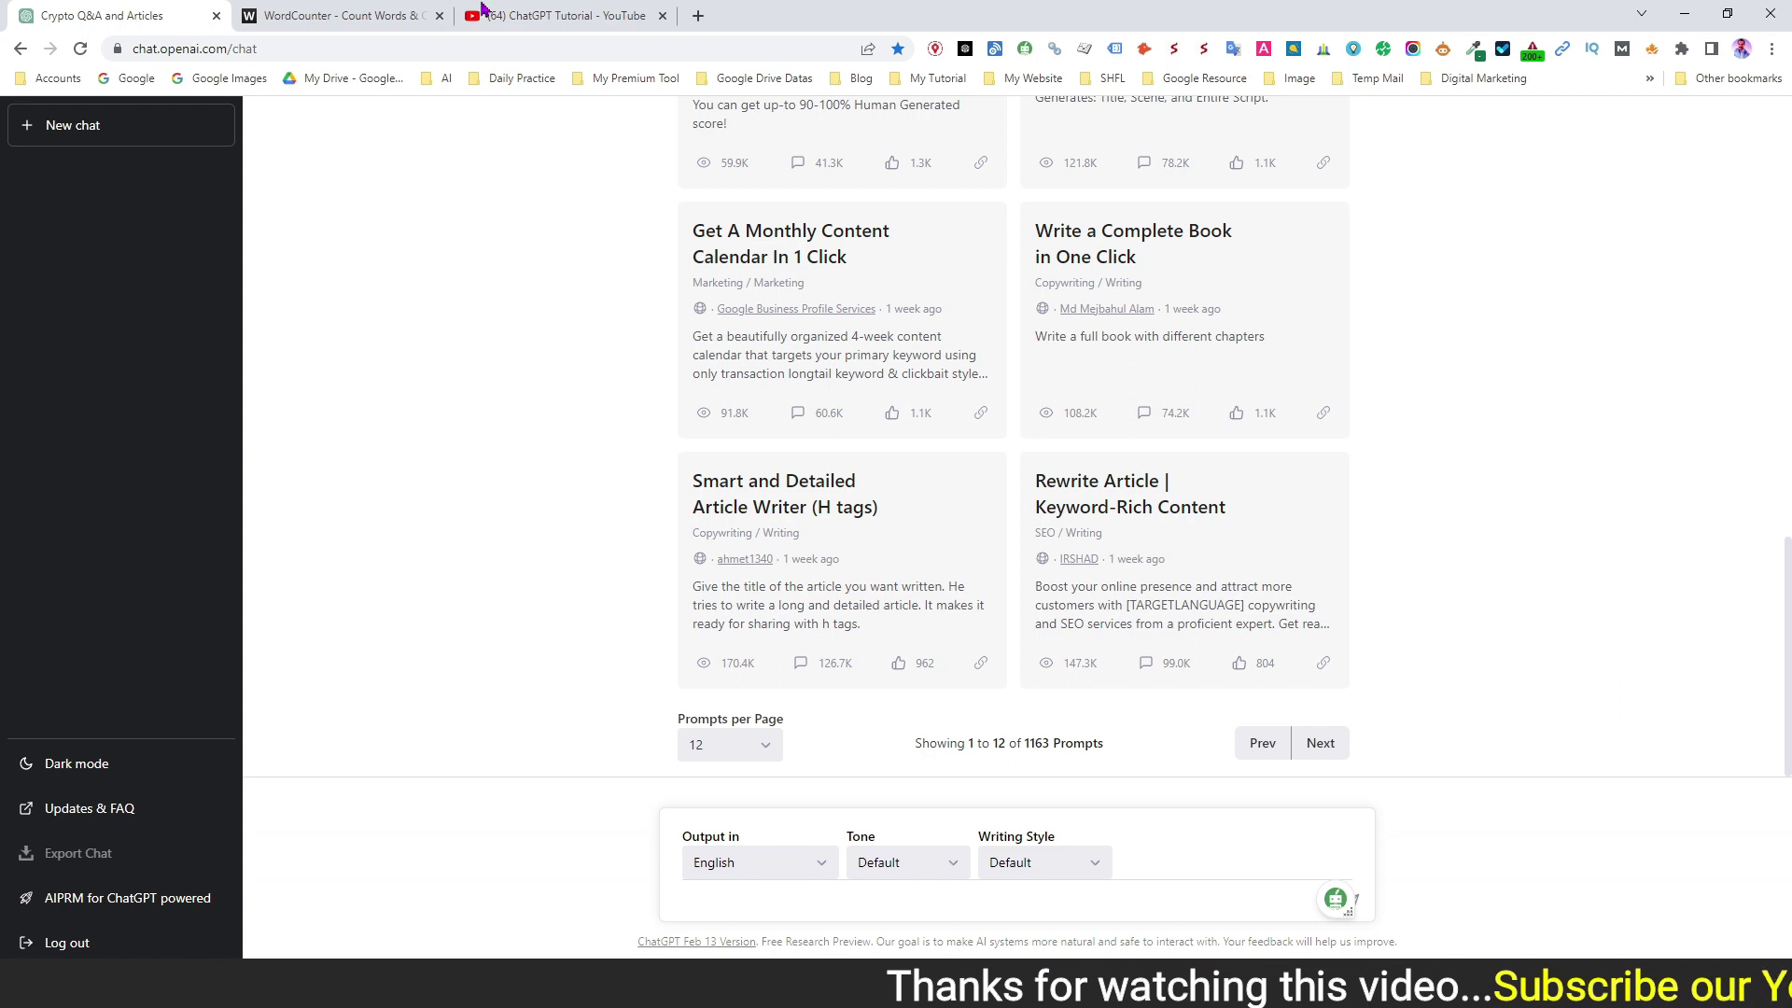
Step: View the ChatGPT Tutorial playlist on YouTube and return to the ChatGPT page
click(537, 33)
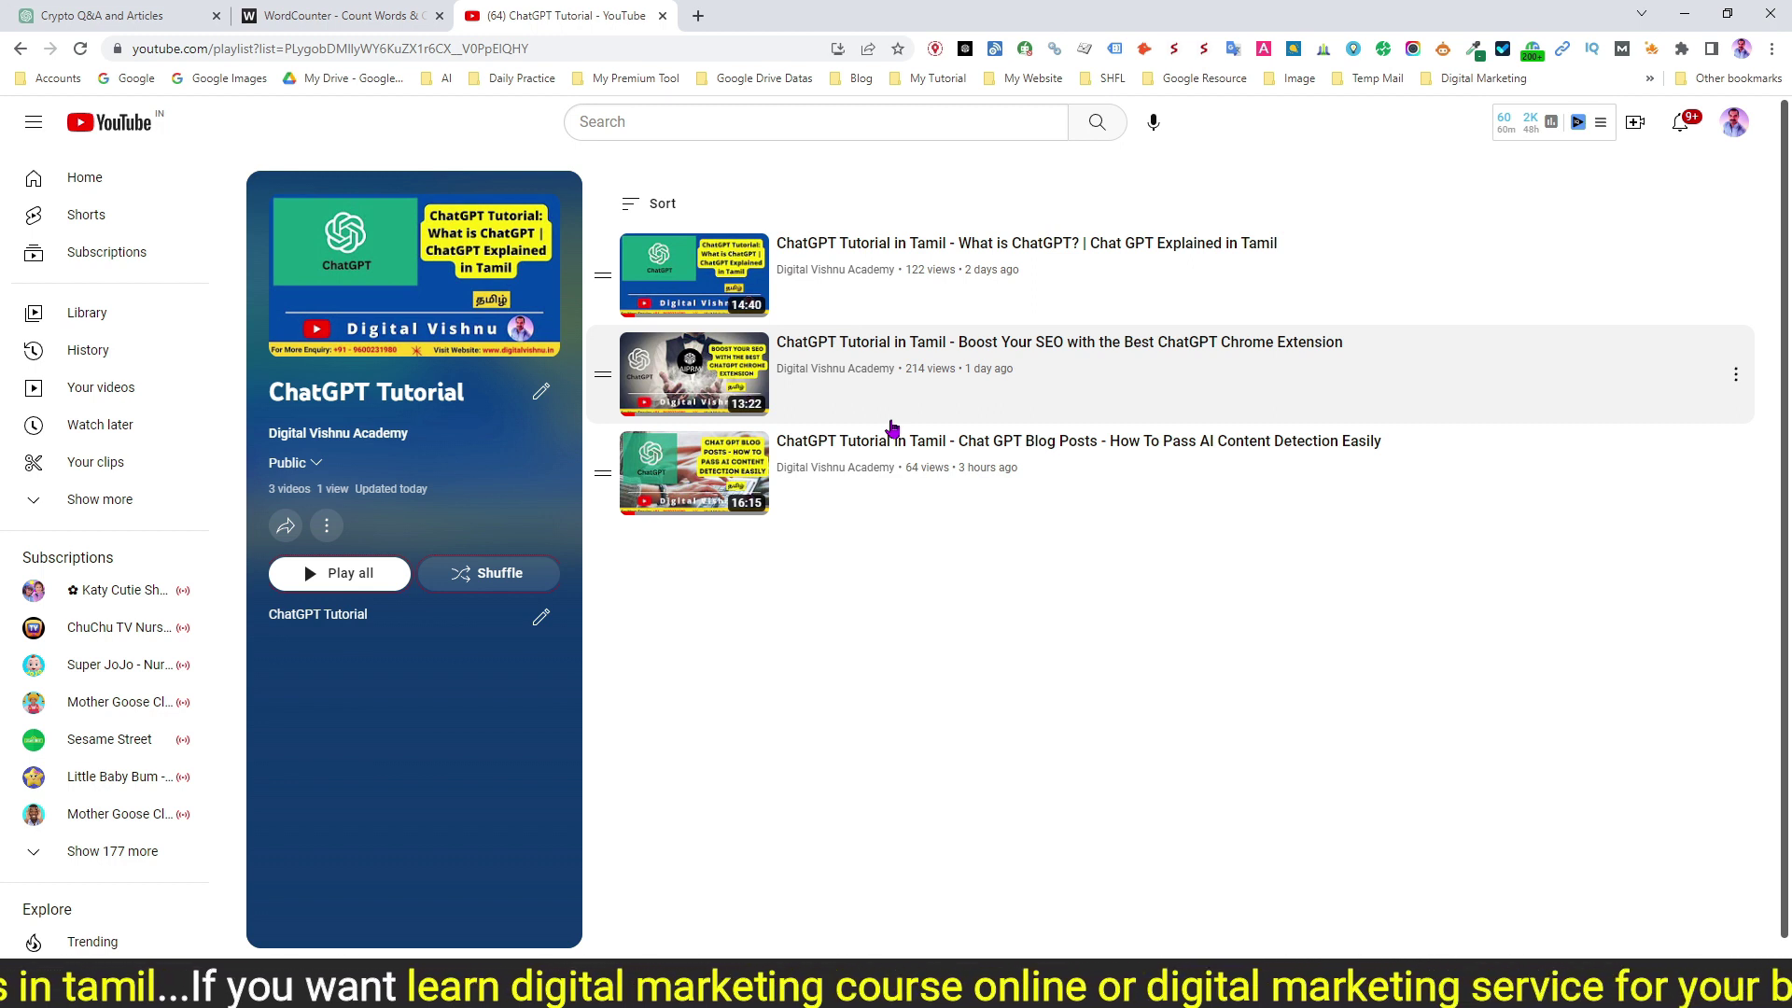
click(156, 27)
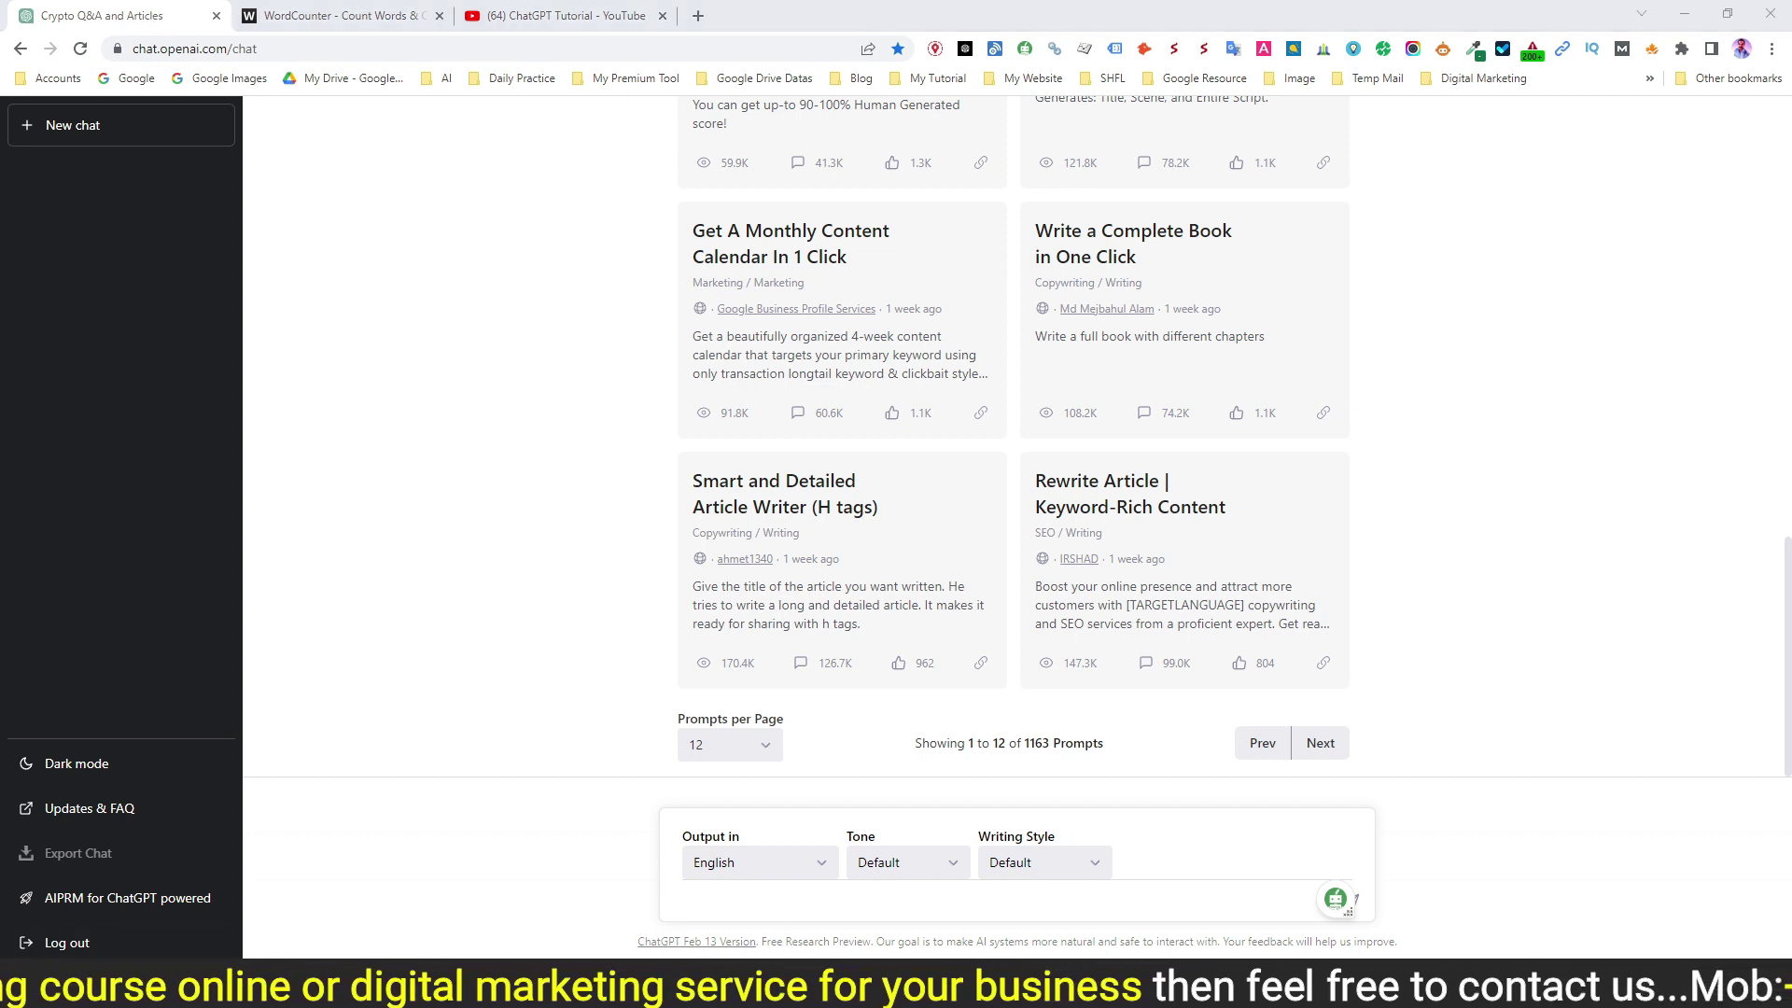
Step: Copy the Method 1 prompt, "Generate a 2000 words article about " Crypto currency at home"", from the Word document and return to ChatGPT
key(alt+Tab)
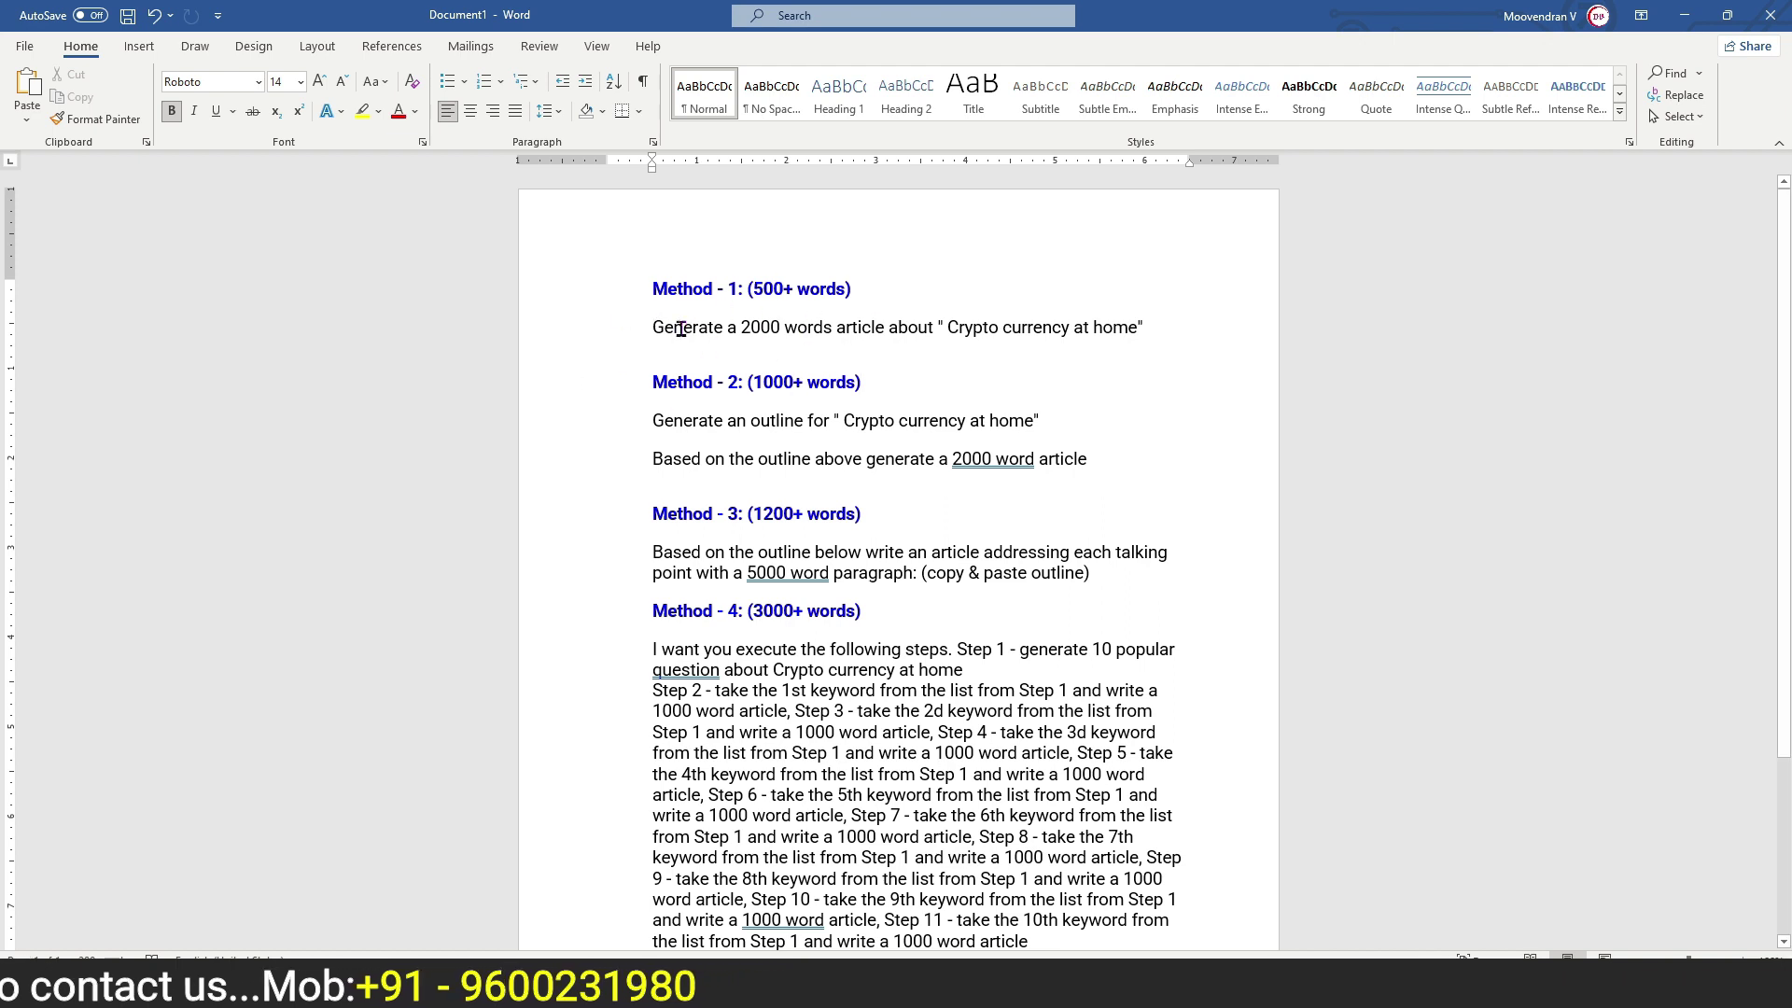
drag(653, 326, 1140, 328)
right_click(1026, 330)
click(1073, 365)
click(1684, 15)
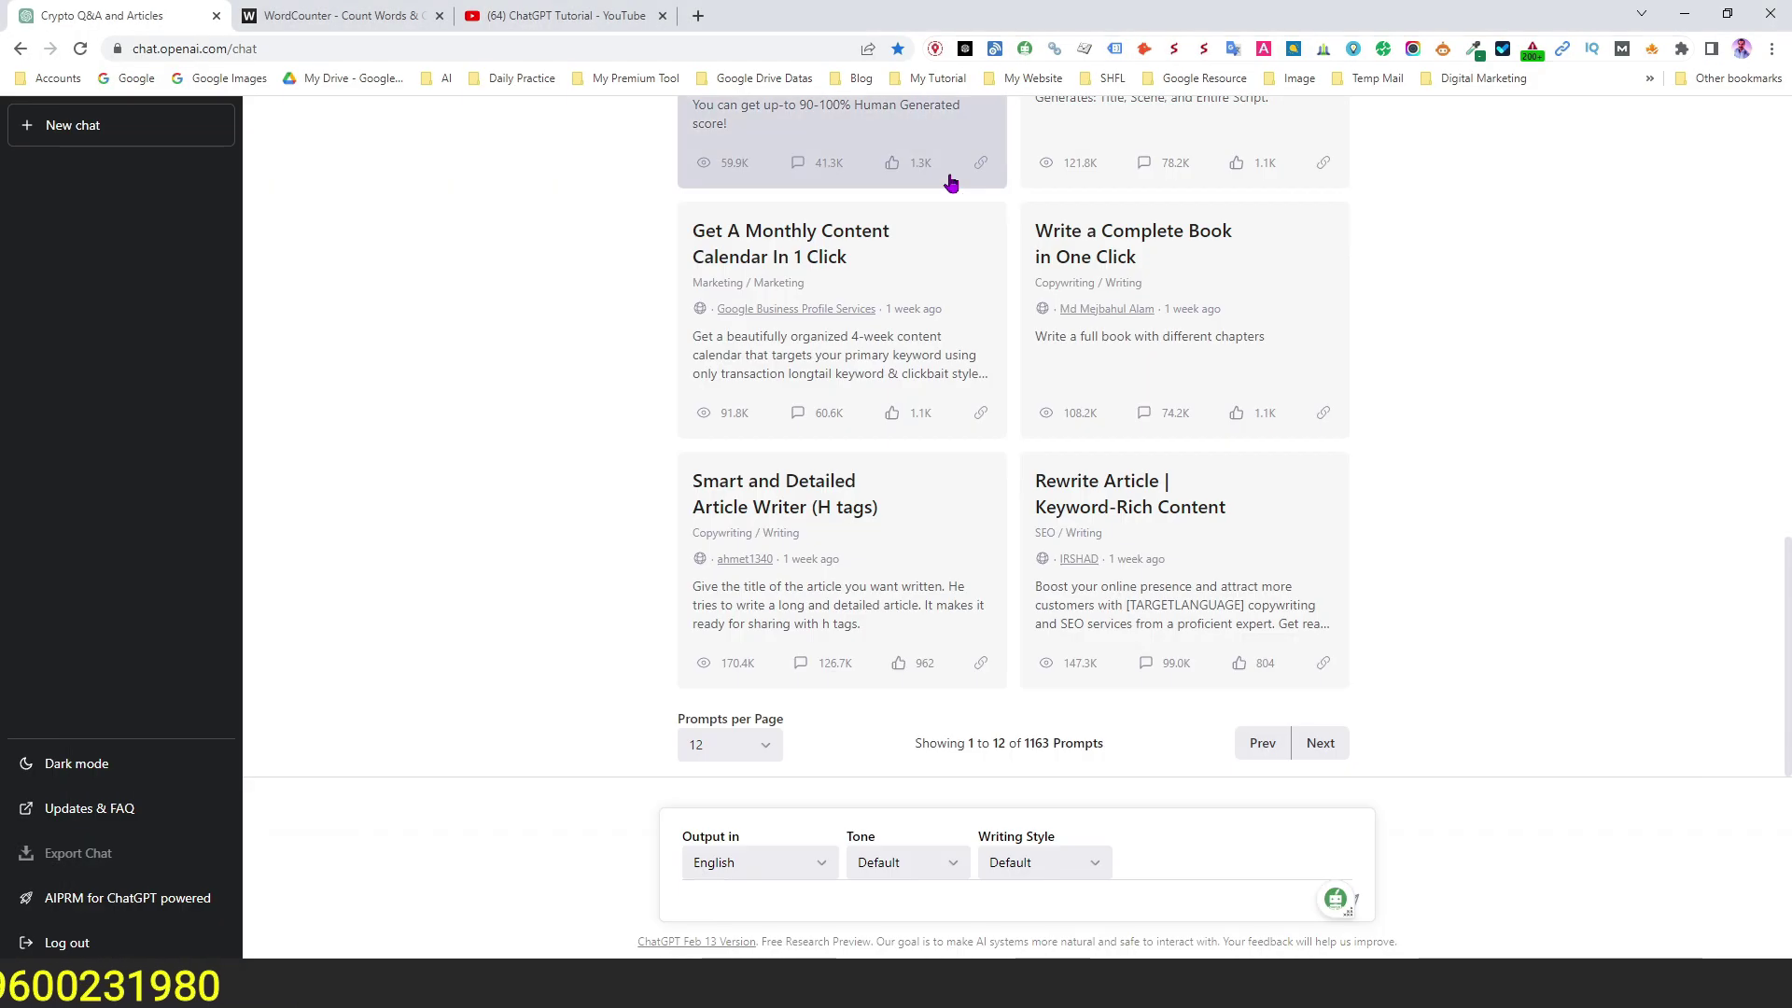
Step: Submit the copied 2000-word article prompt to ChatGPT, followed by the request "continue the above"
click(714, 905)
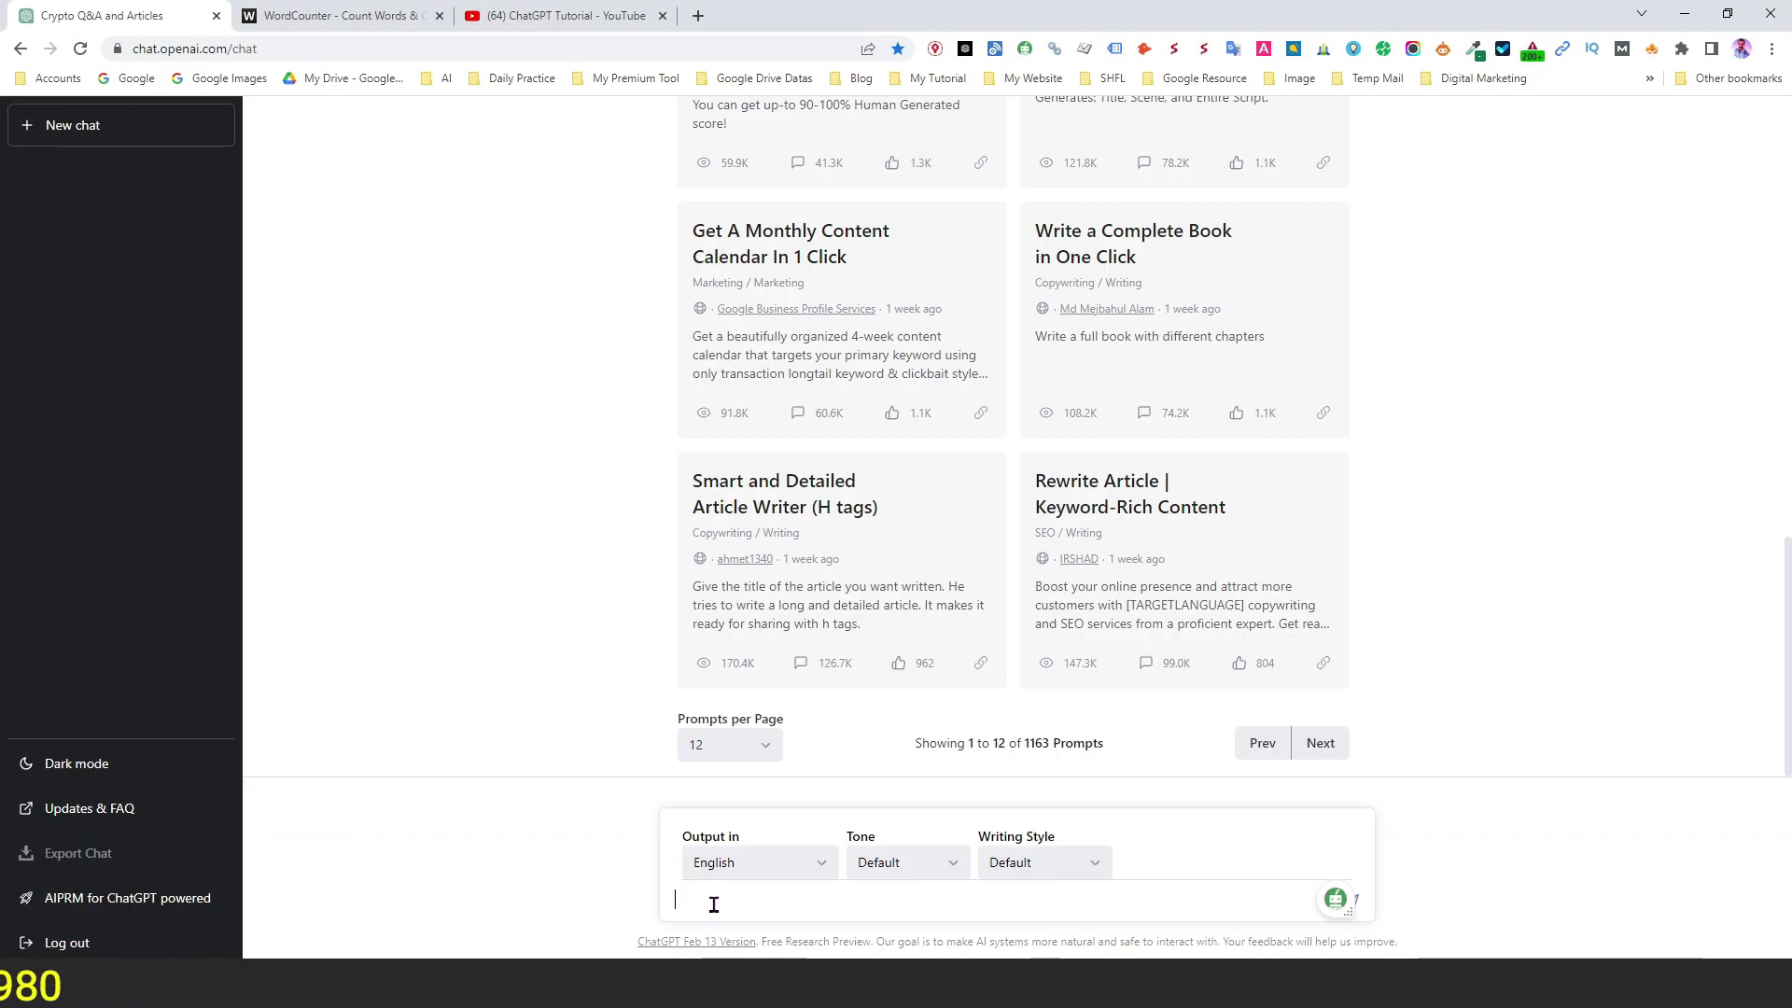
key(ctrl+v)
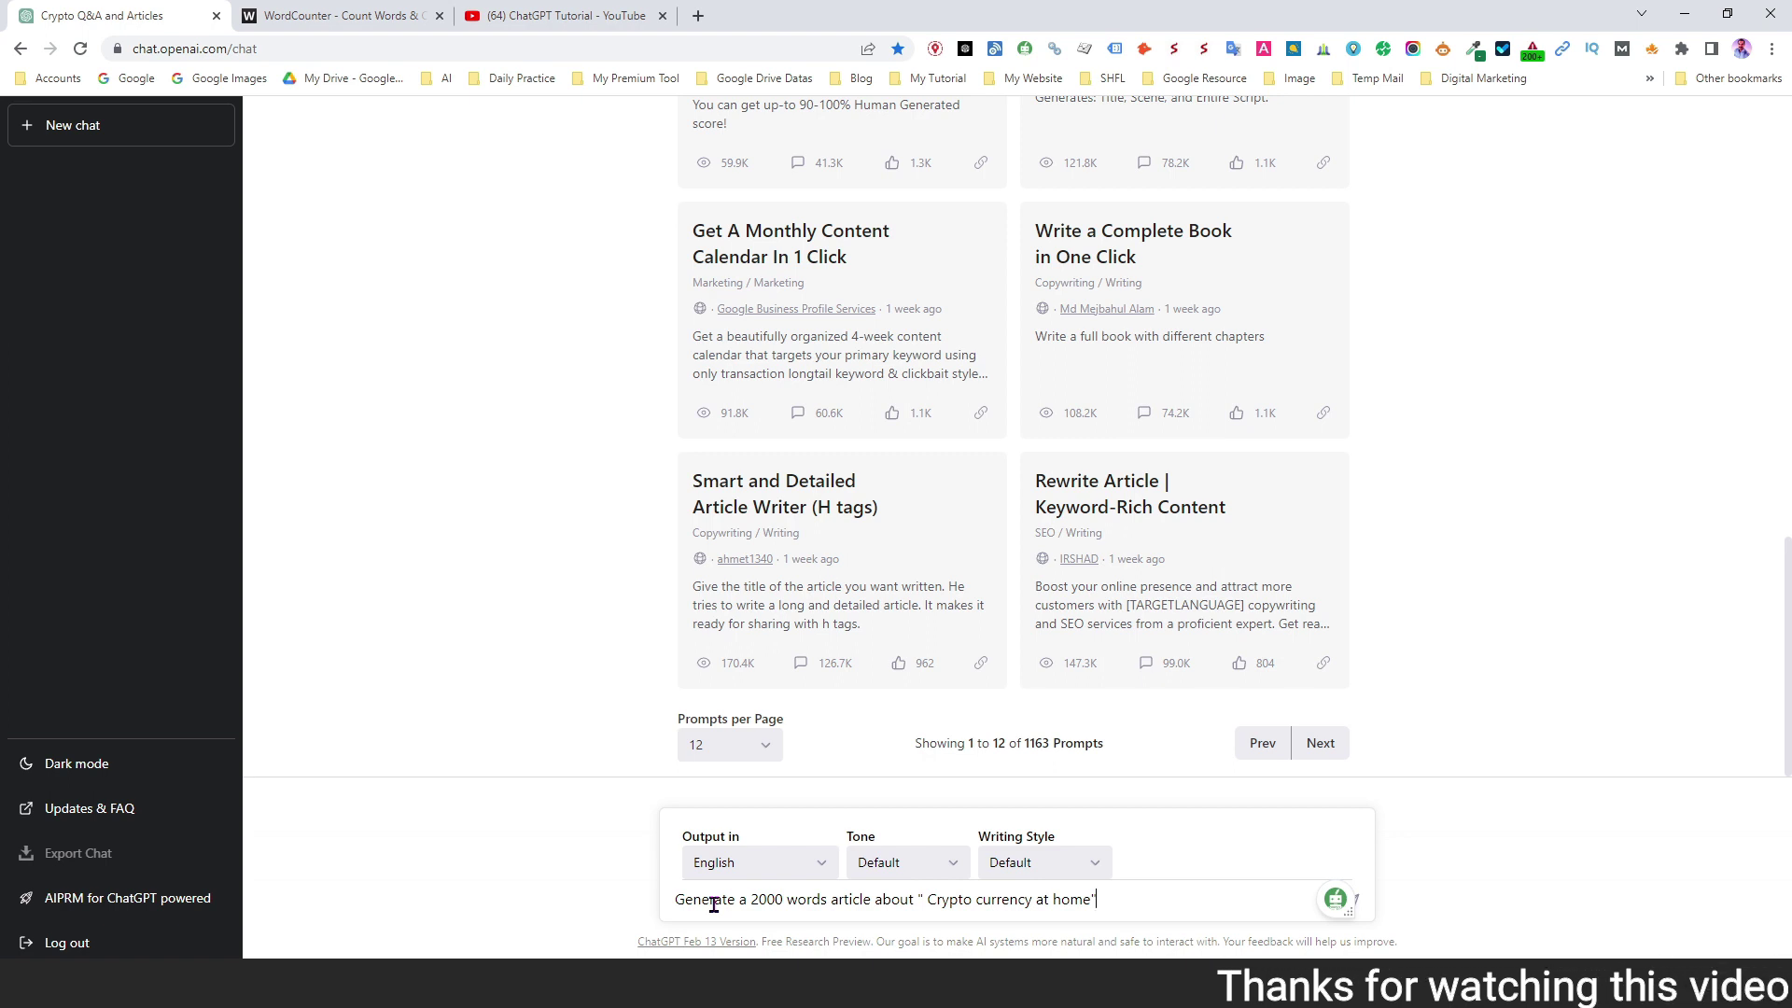
mouse_move(1340, 904)
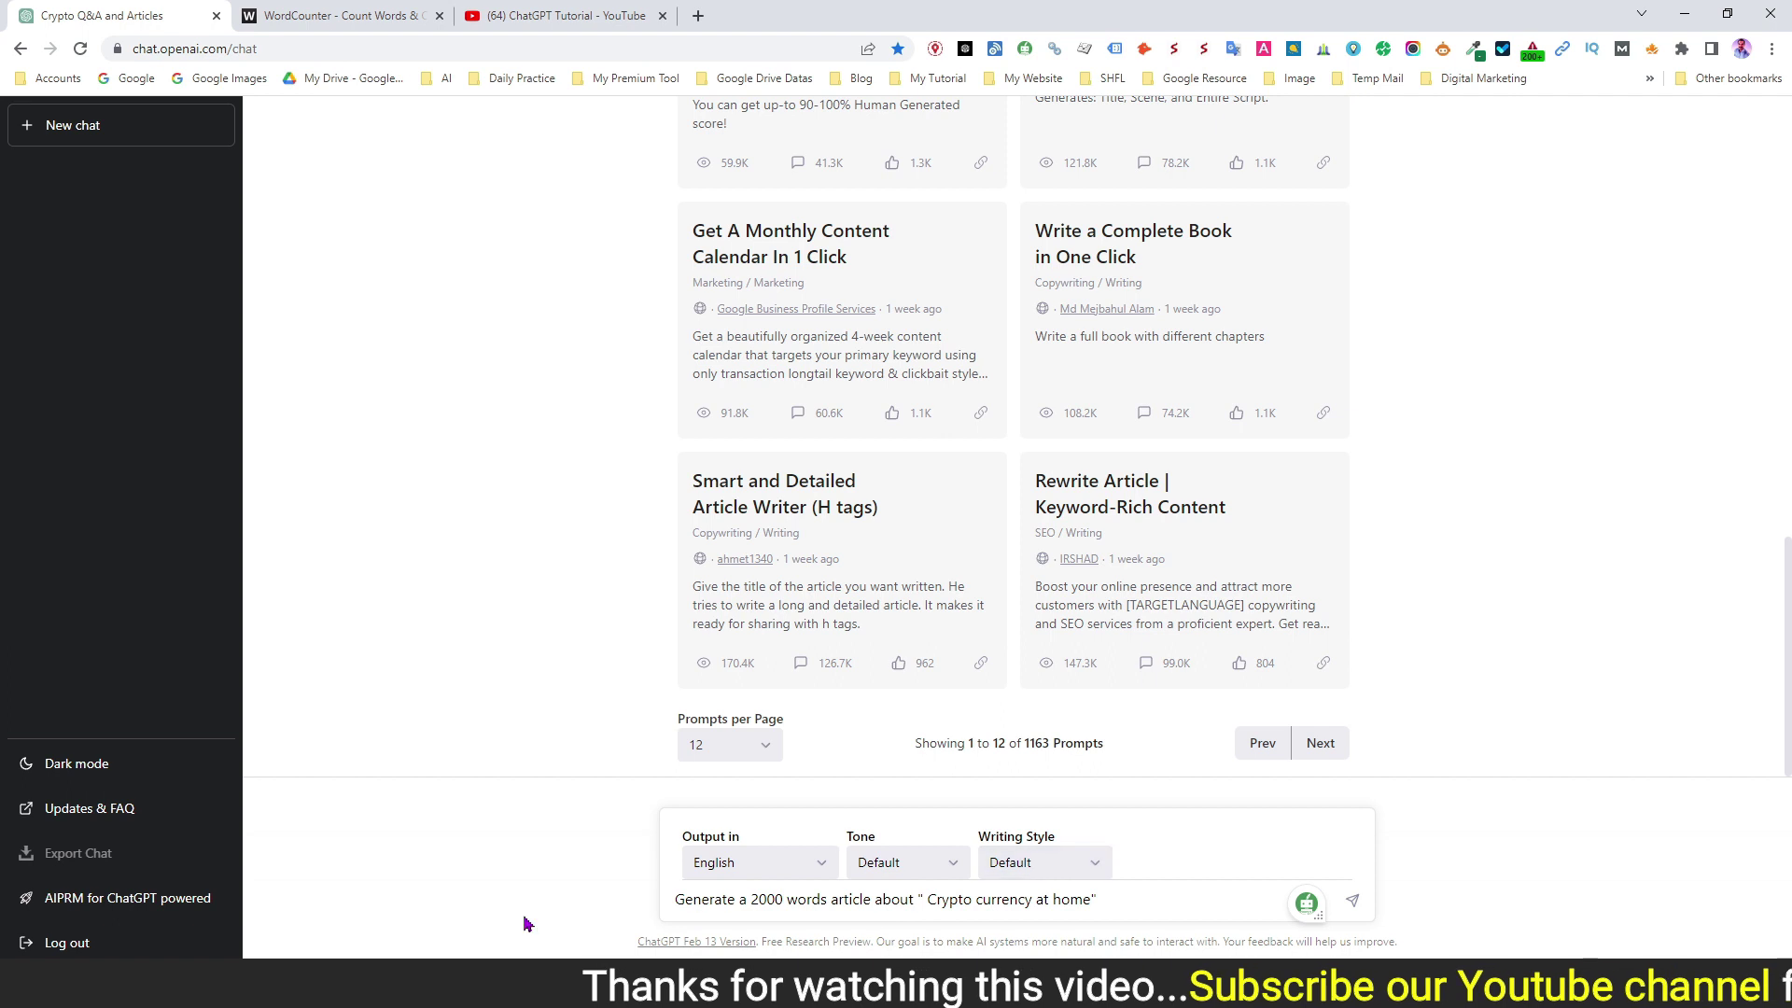
click(1353, 901)
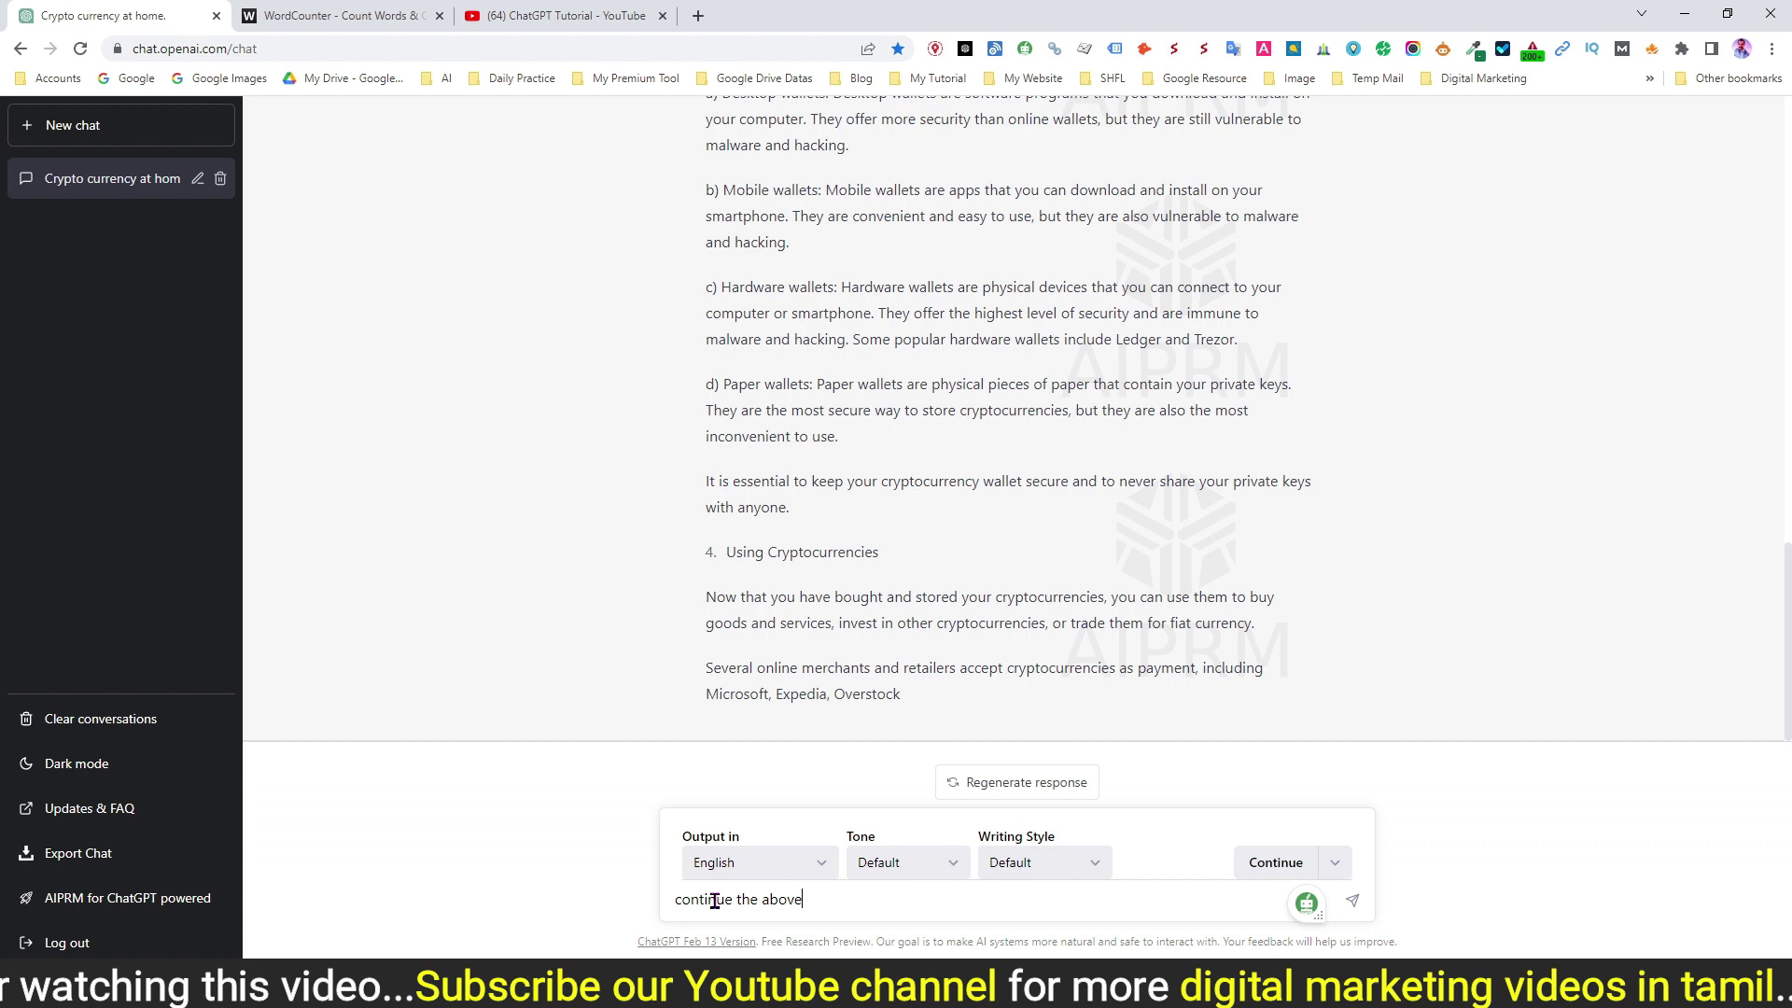
click(1352, 901)
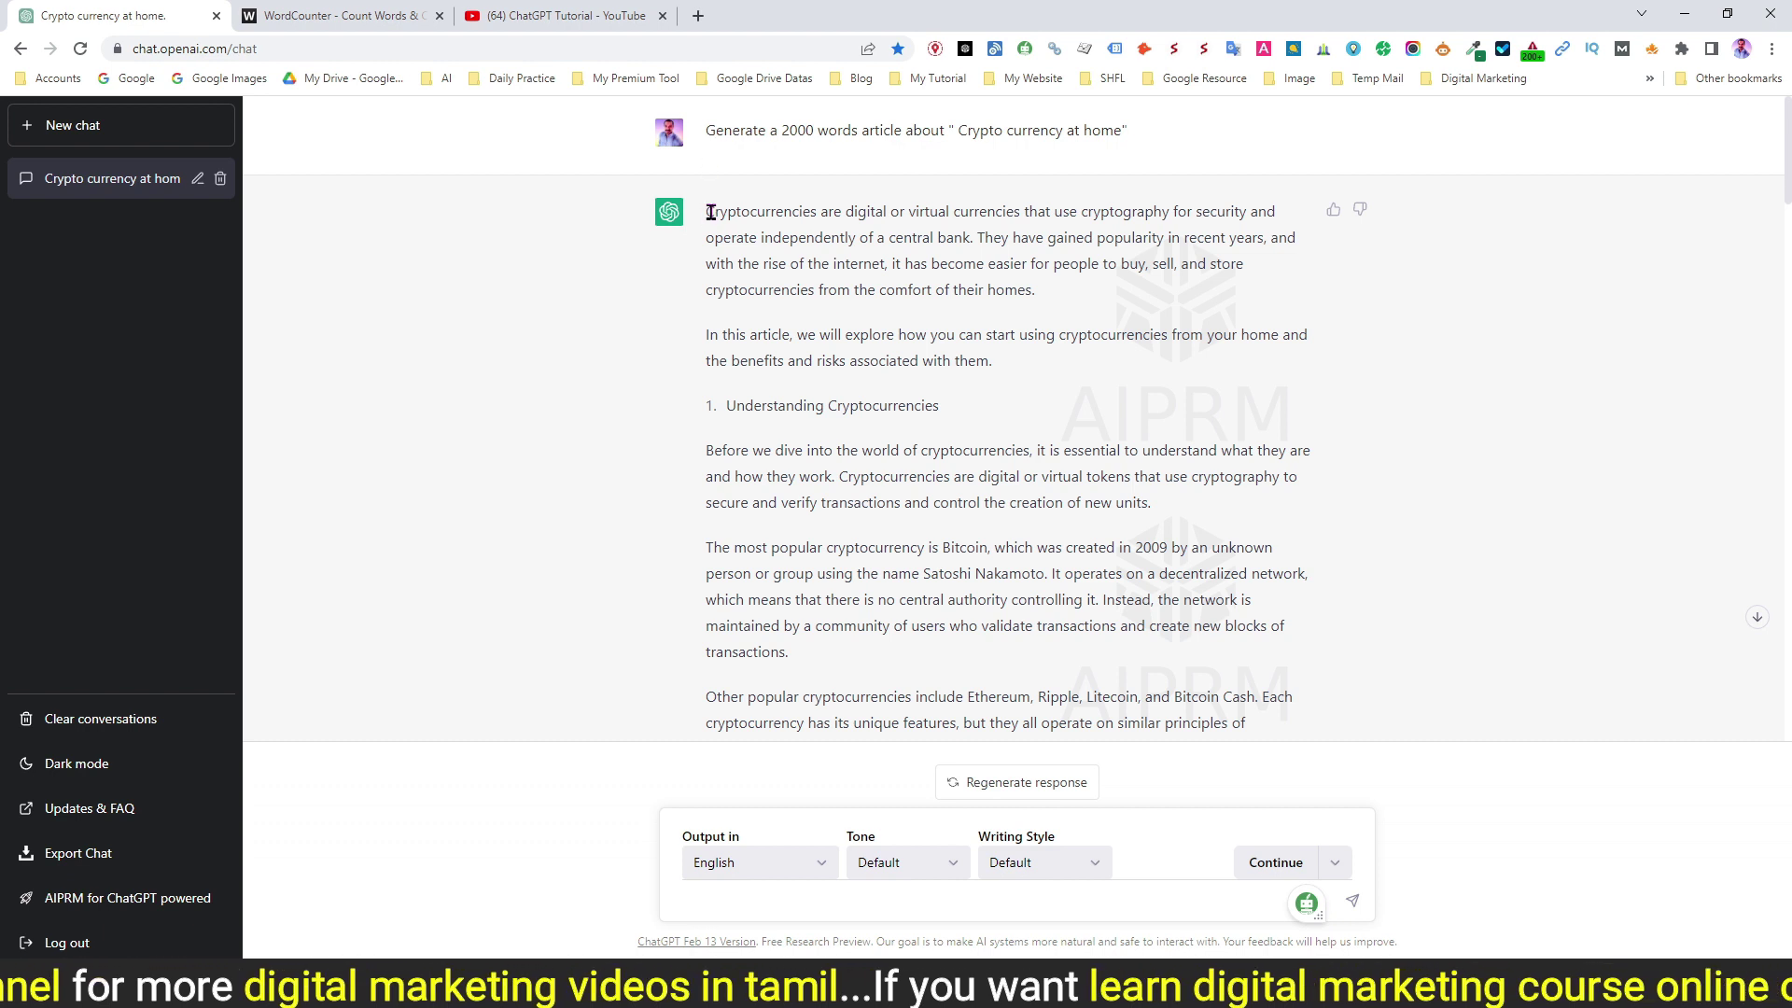
Step: Copy the whole generated article from ChatGPT and paste it into WordCounter to check its word count
drag(708, 212, 967, 737)
right_click(871, 362)
click(895, 382)
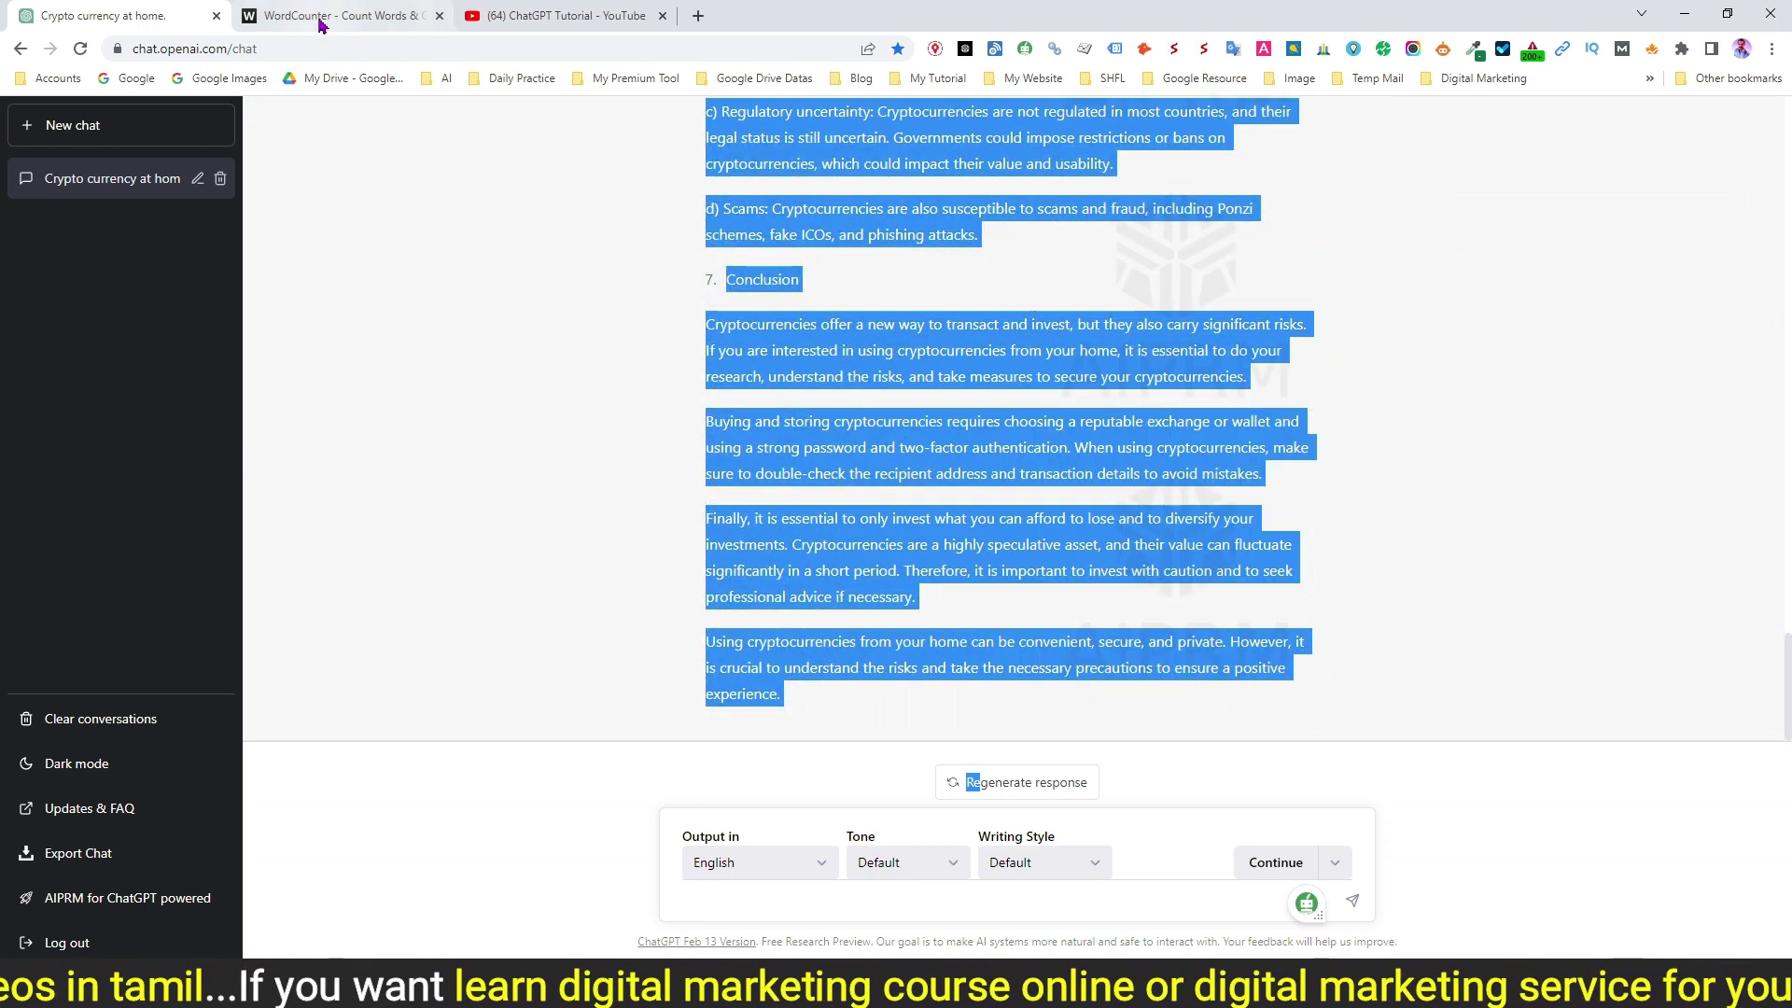
click(320, 16)
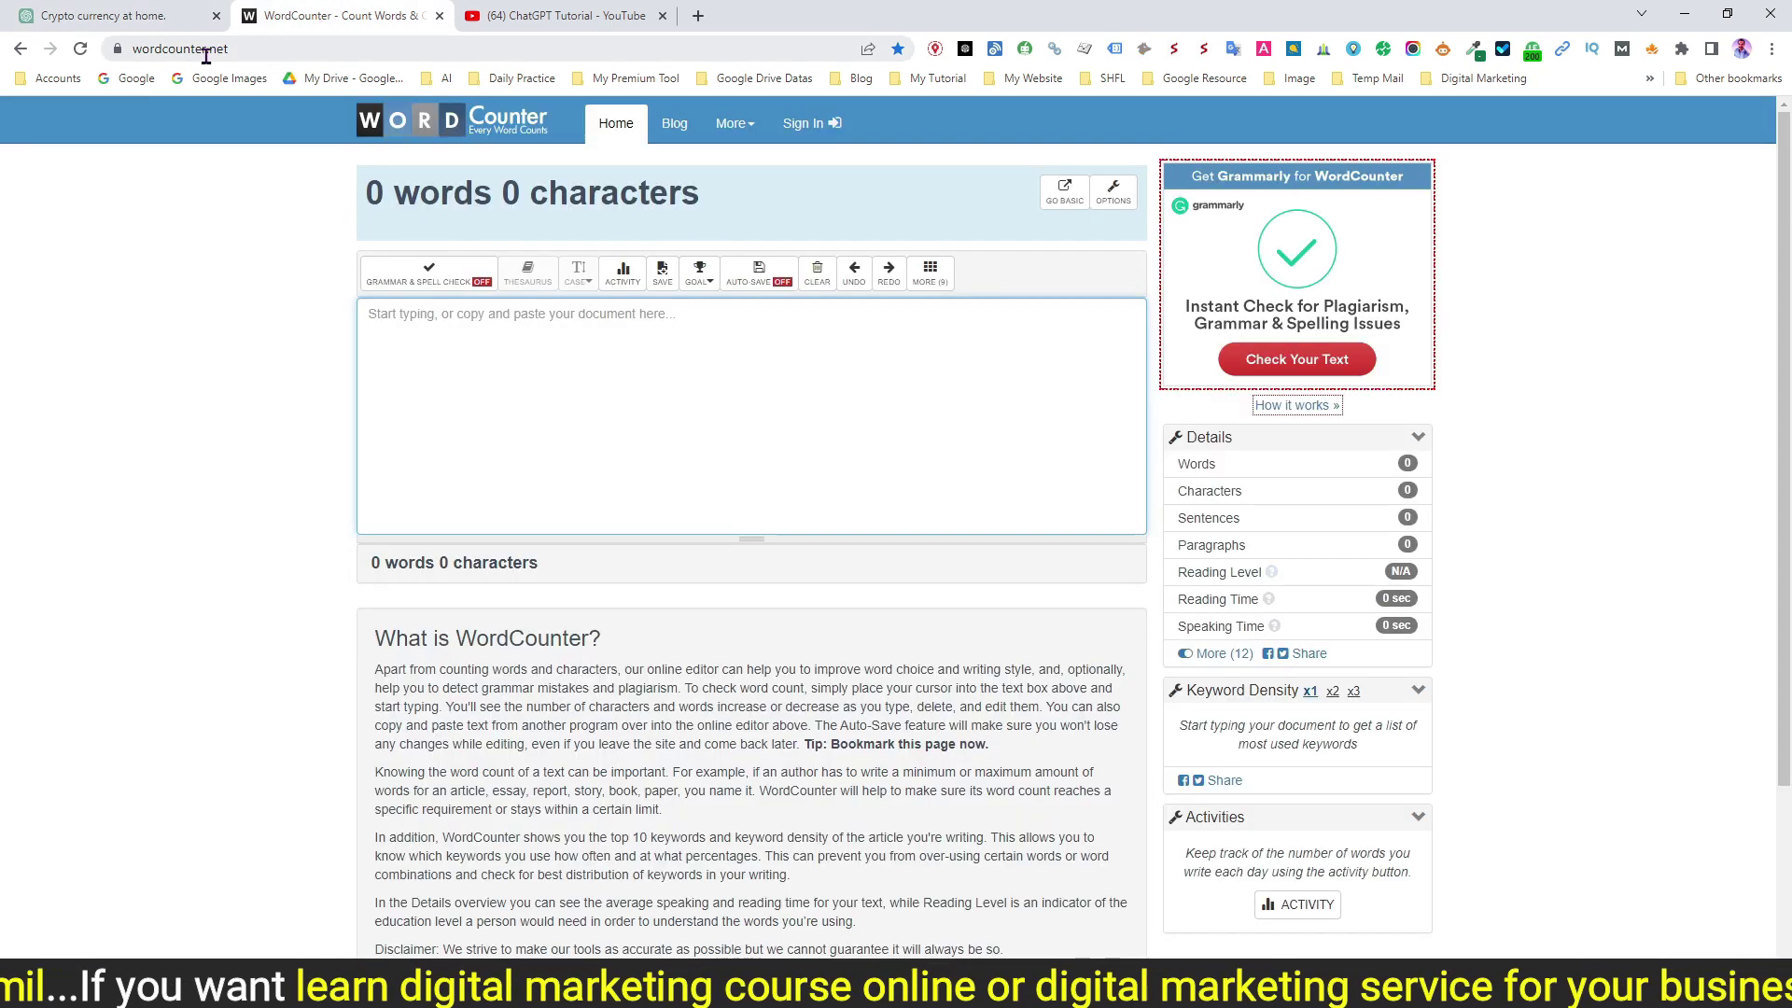
click(503, 364)
key(ctrl+v)
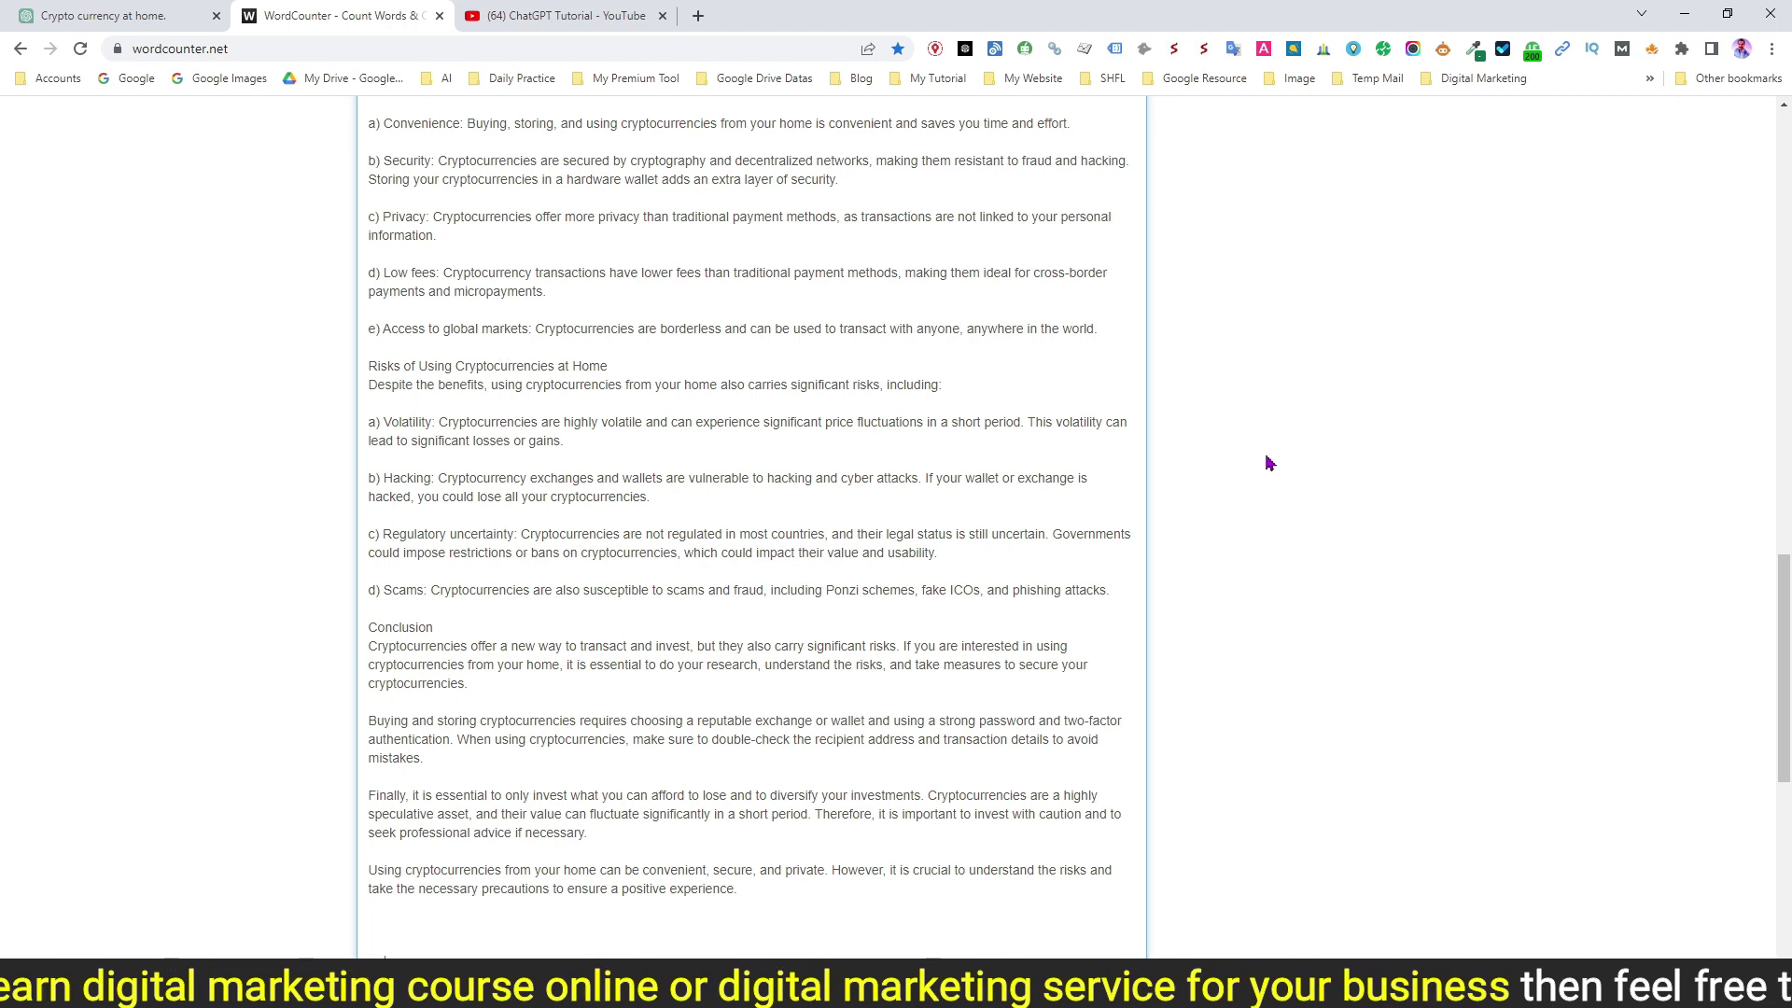
scroll(1271, 463, up, 5)
drag(1783, 606, 1783, 200)
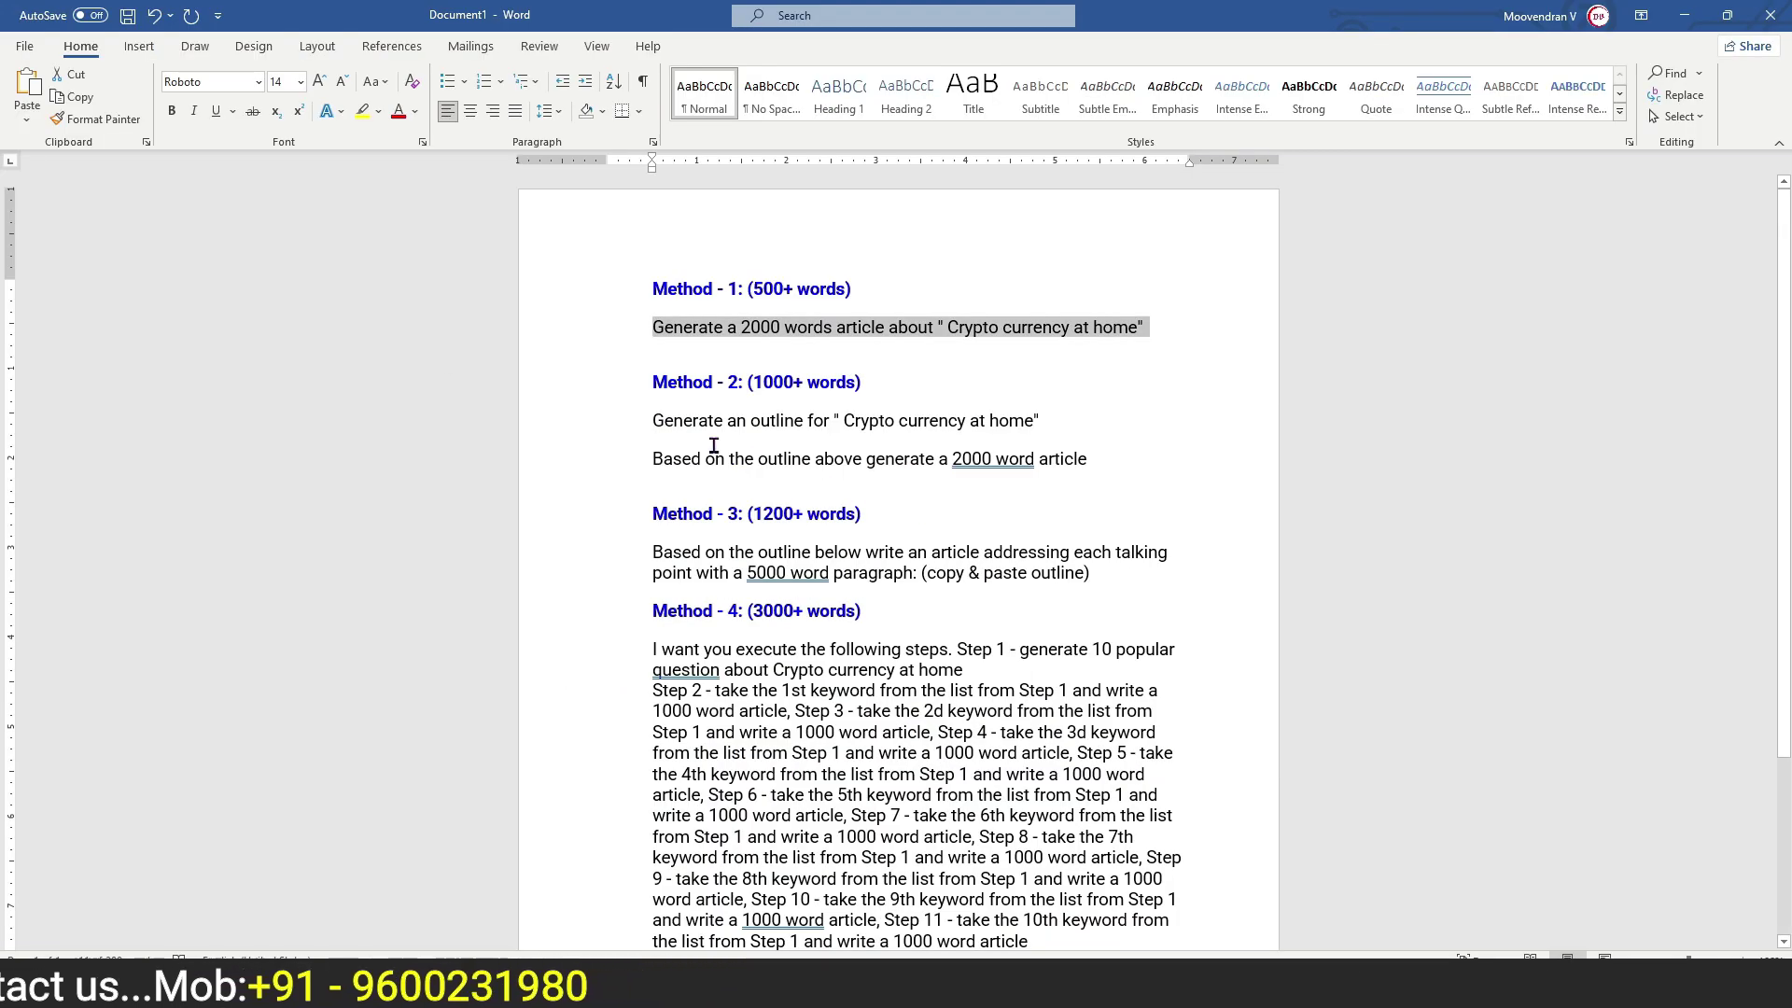
Step: Copy the Method 2 prompt "Generate an outline for " Crypto currency at home"" from Word and submit it in a new ChatGPT chat
drag(651, 421, 1044, 432)
key(alt+Tab)
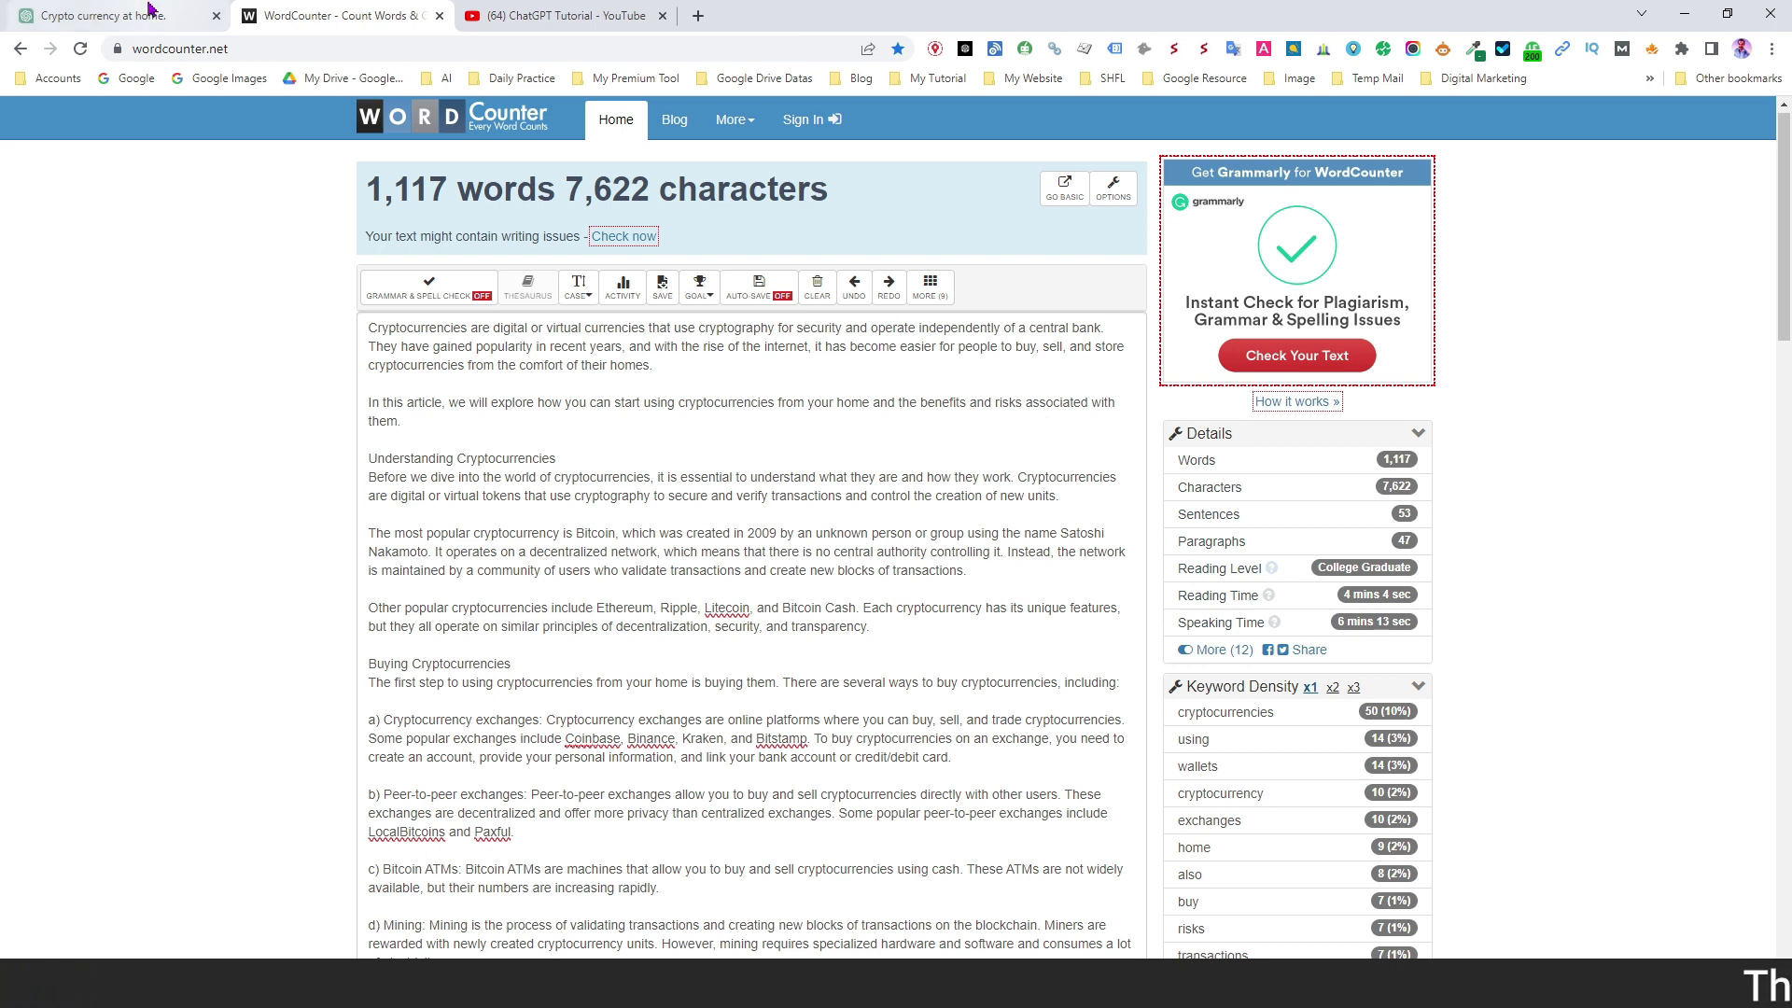
click(64, 13)
click(108, 133)
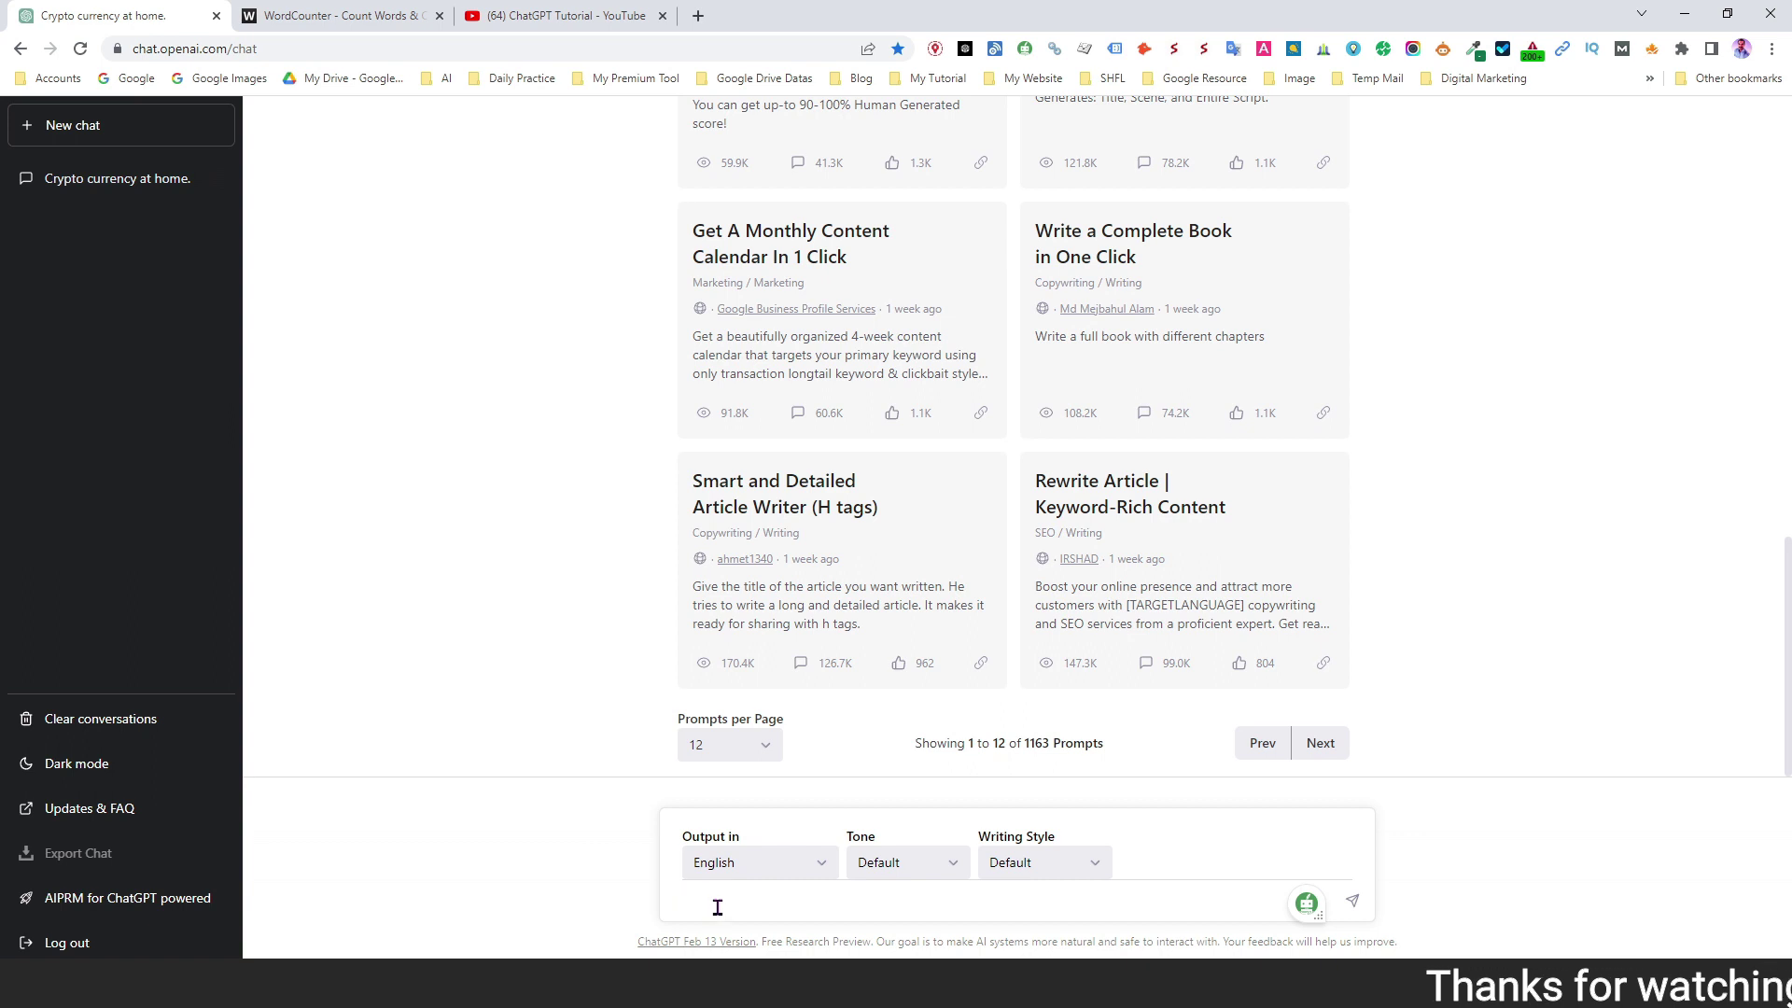
key(ctrl+v)
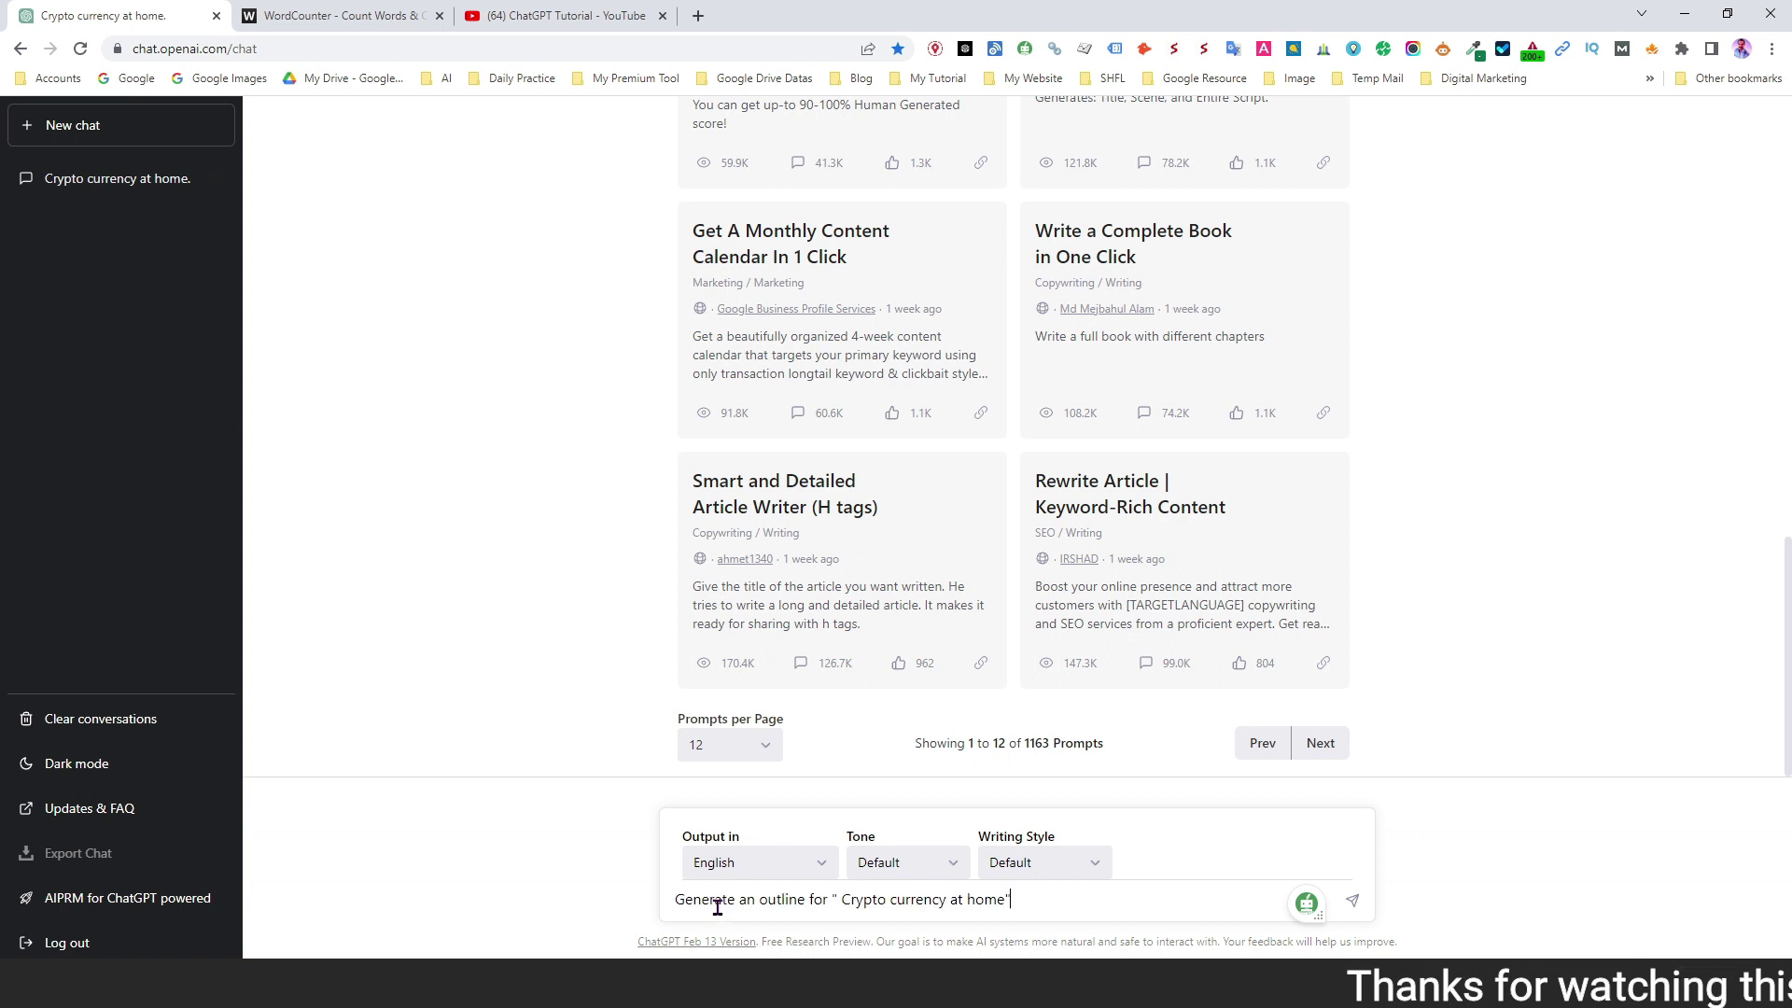
click(1354, 903)
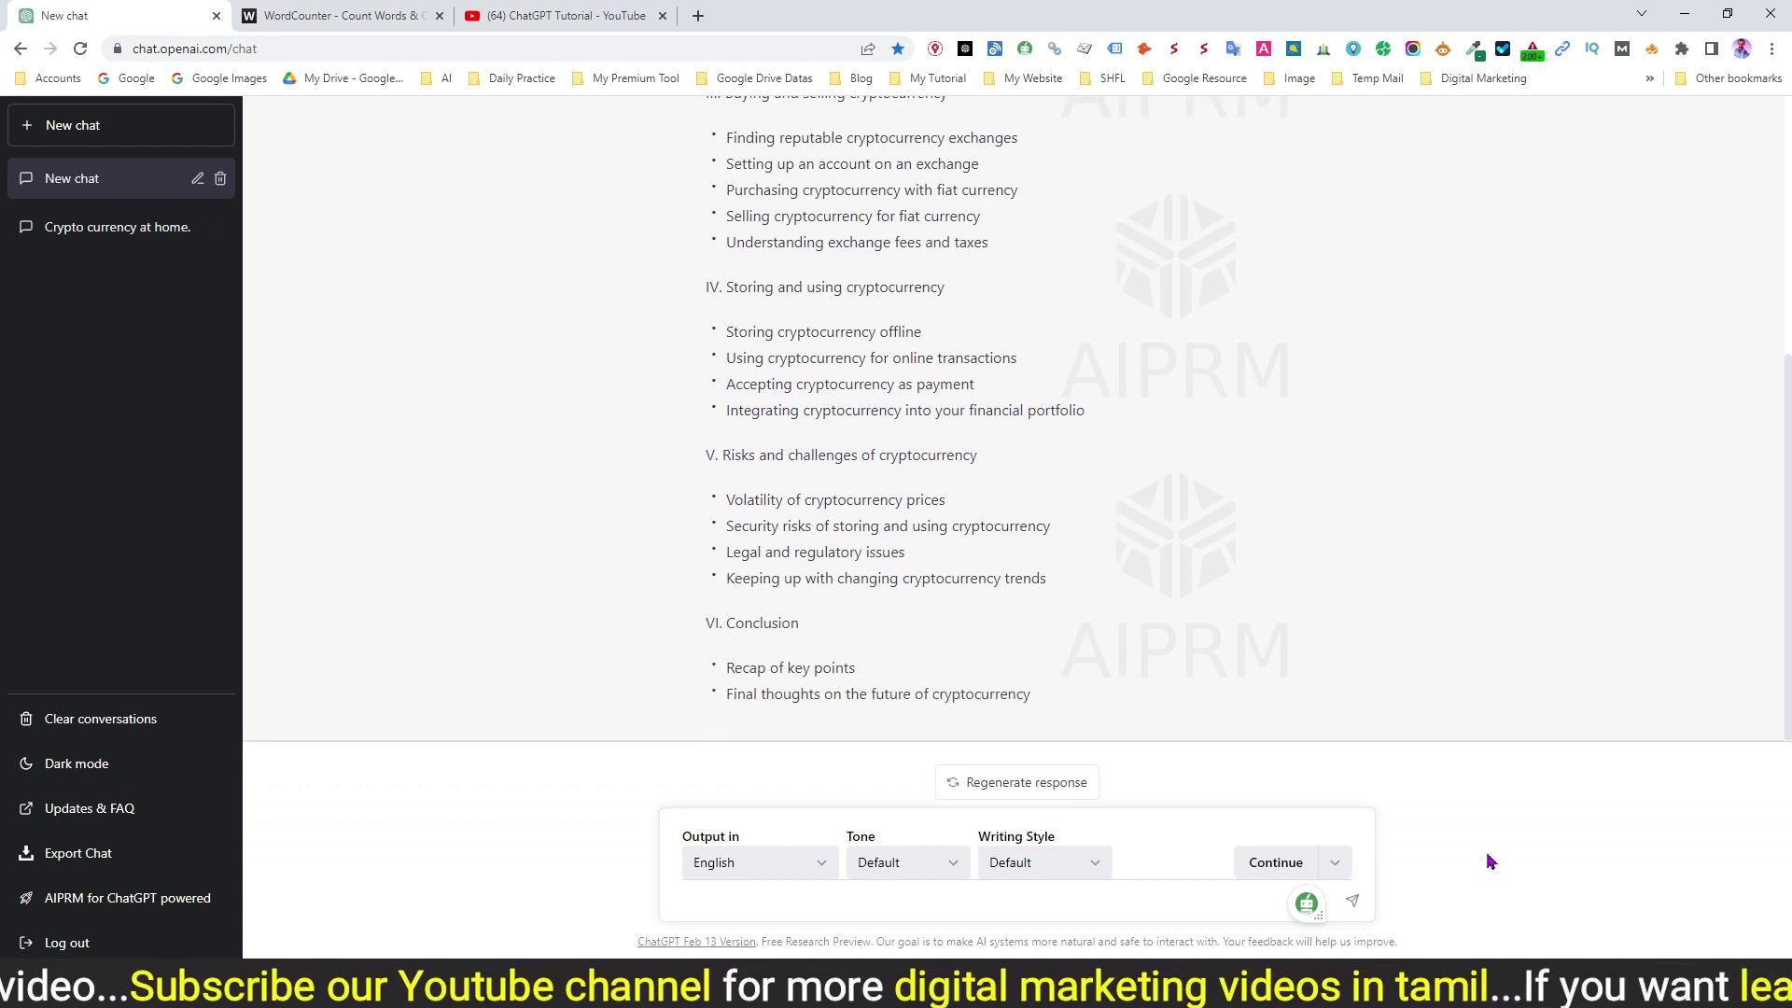
Step: Copy the Method 3 prompt from Word without "(copy & paste outline)" and paste it into the ChatGPT message
scroll(746, 557, up, 5)
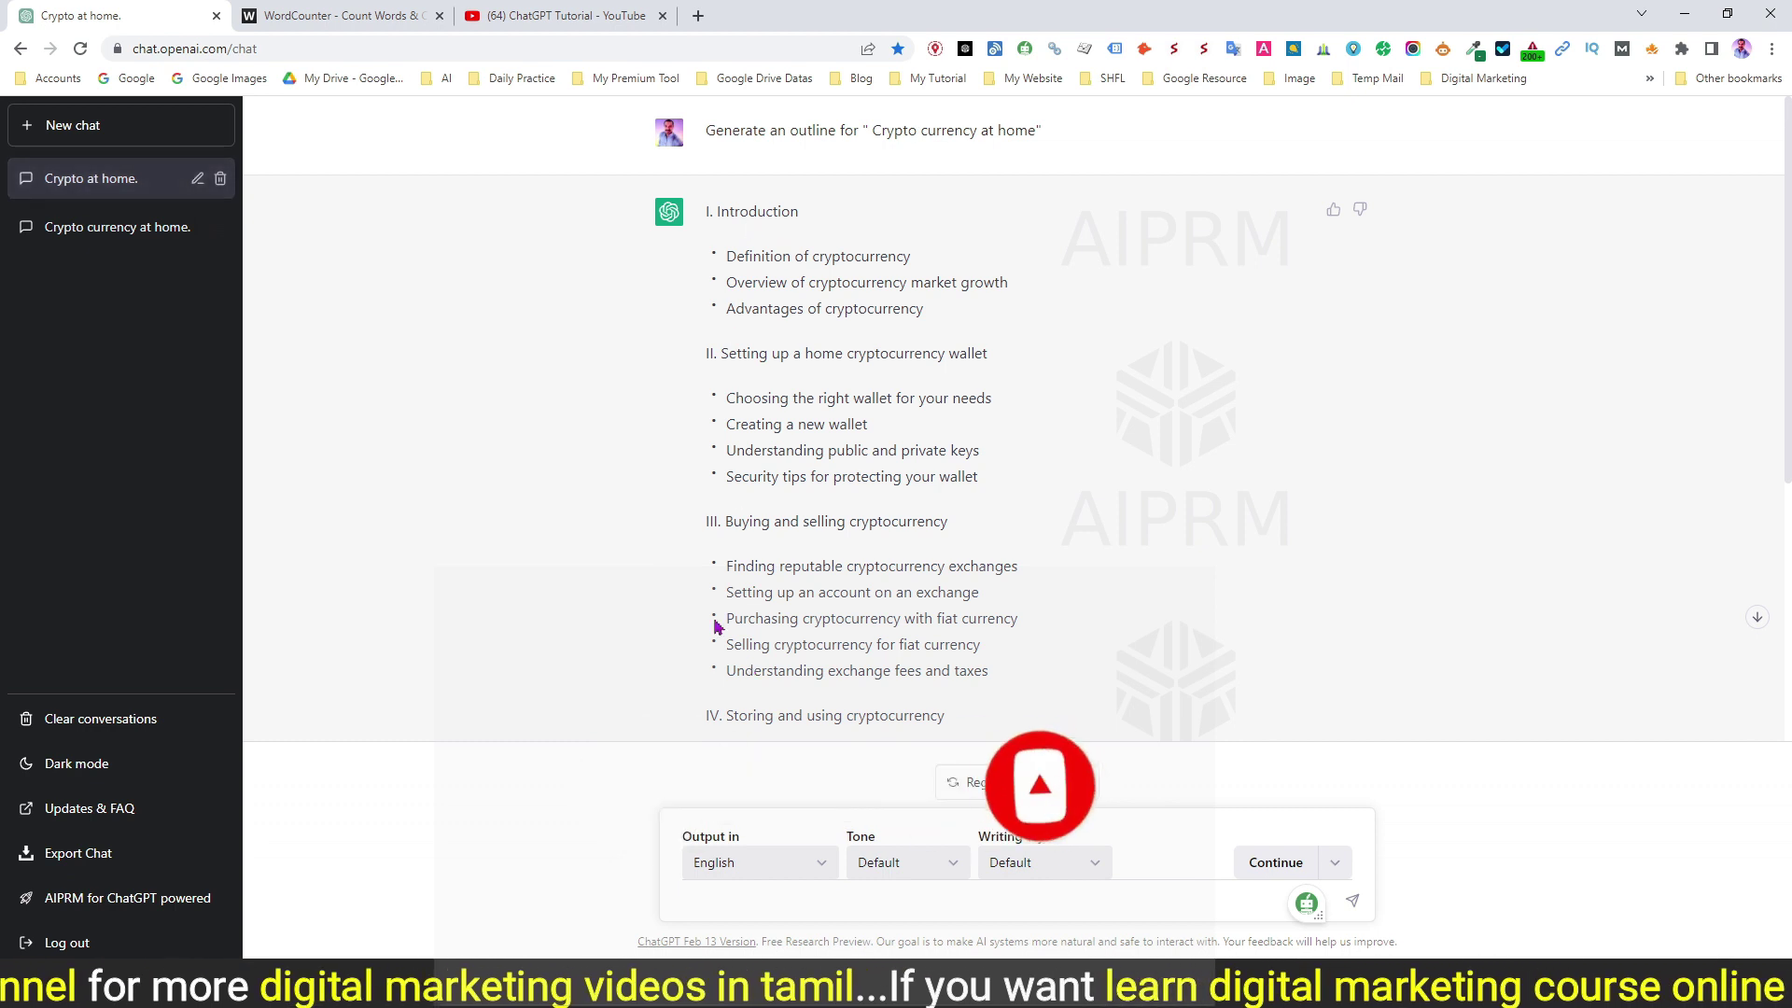
key(alt+Tab)
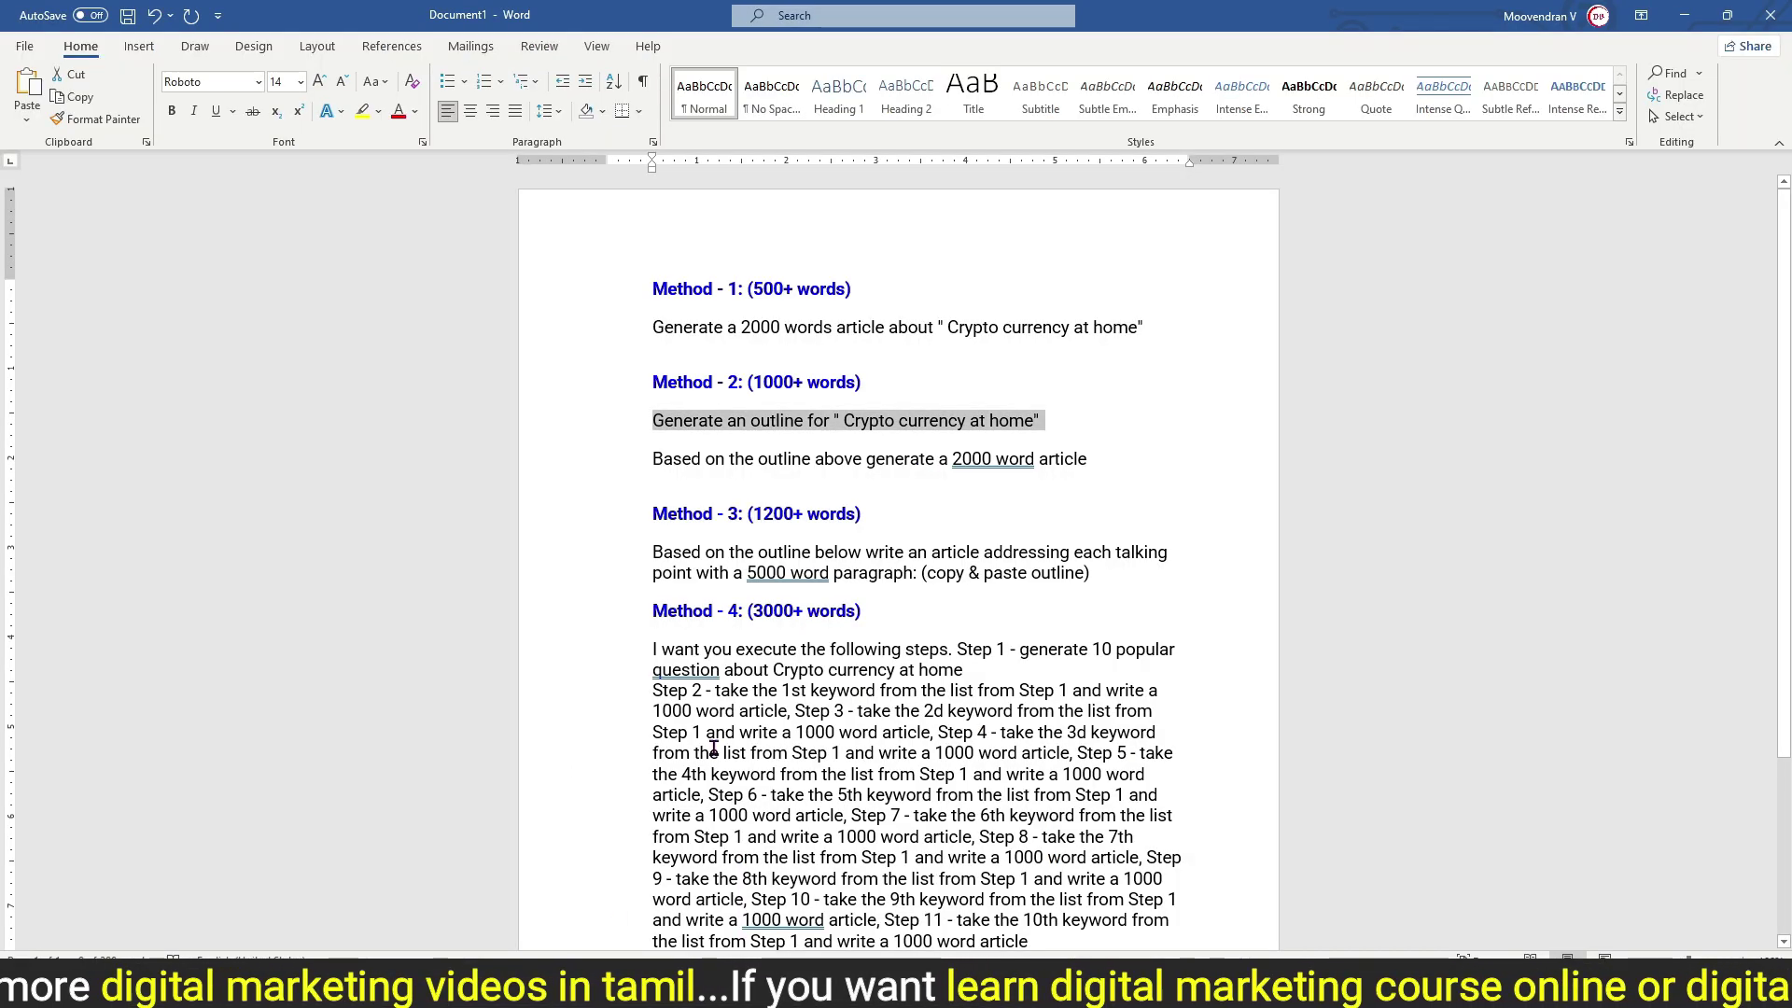
drag(665, 555, 920, 576)
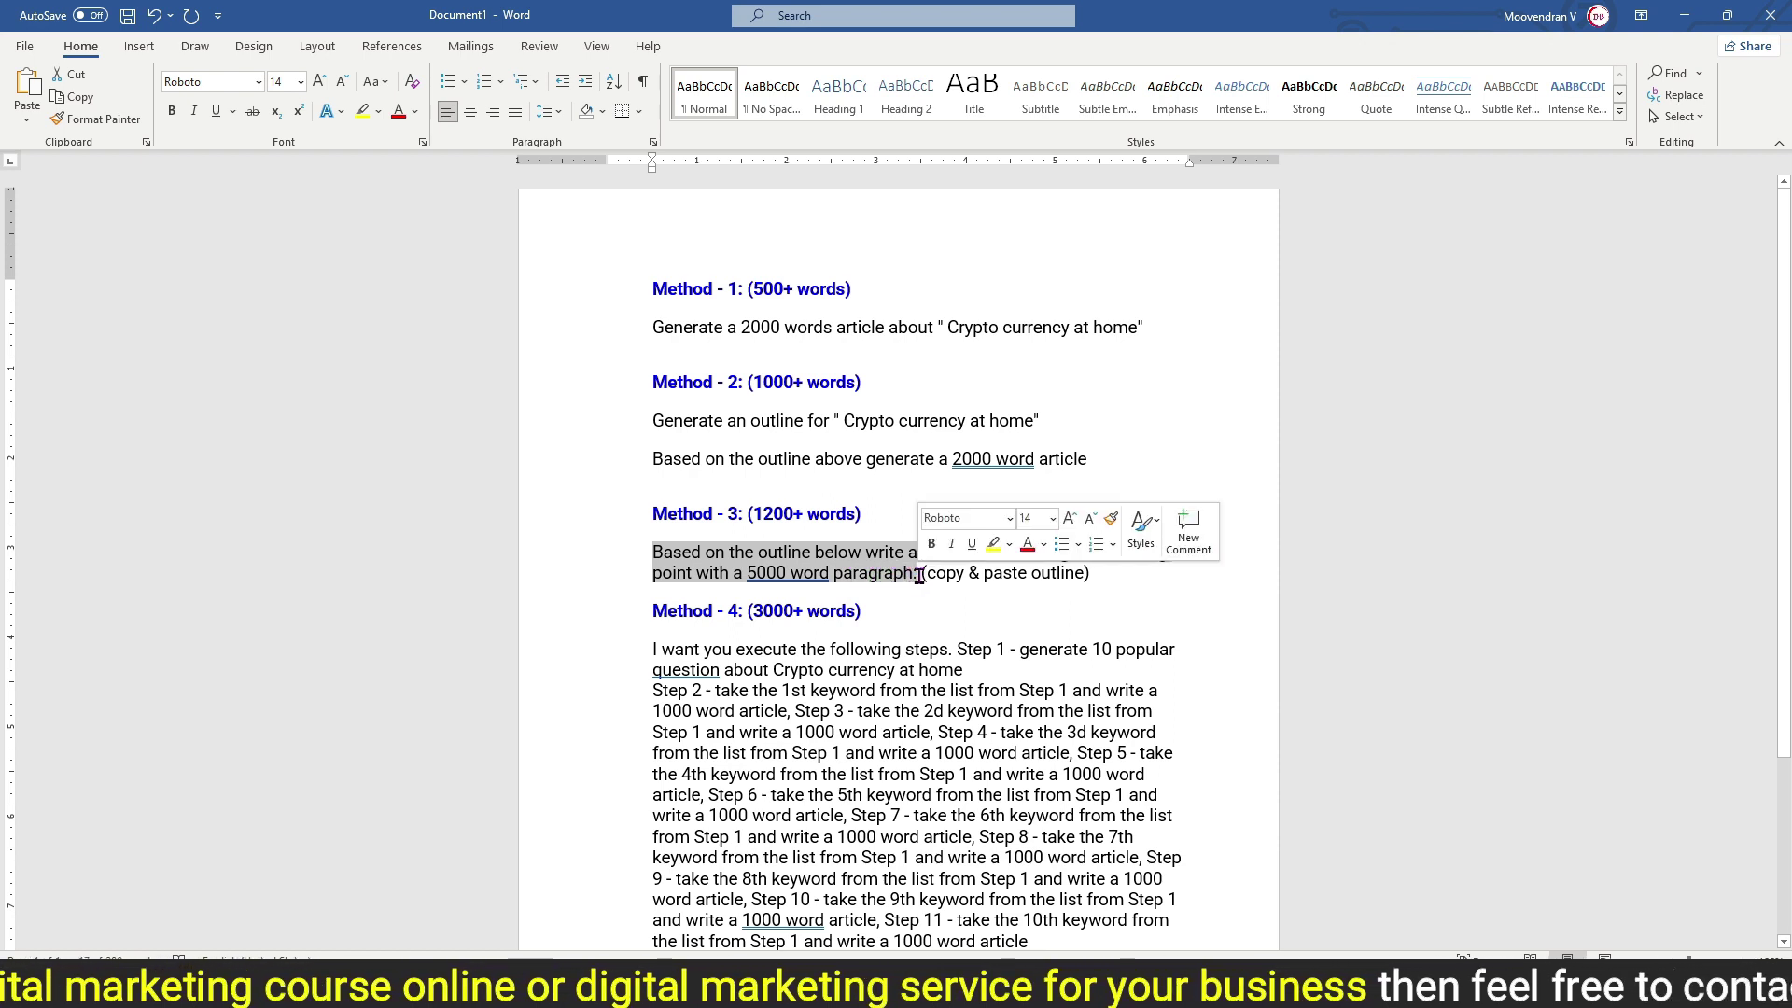
key(alt+Tab)
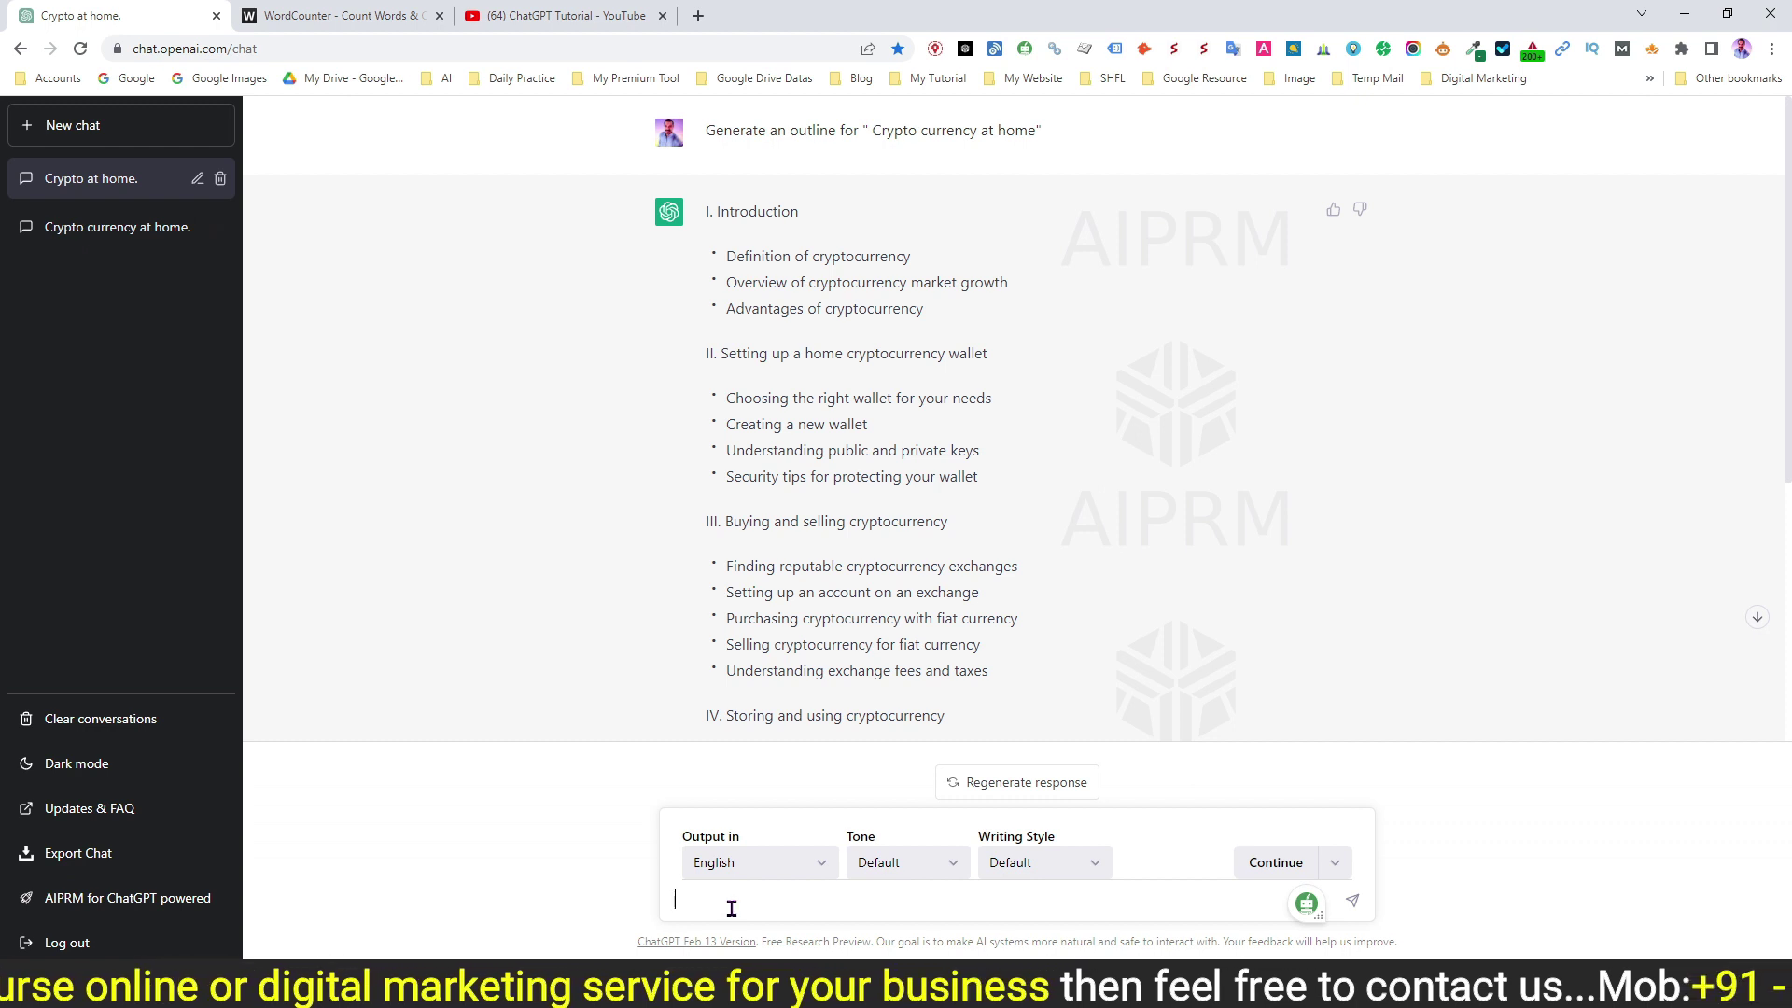
key(ctrl+v)
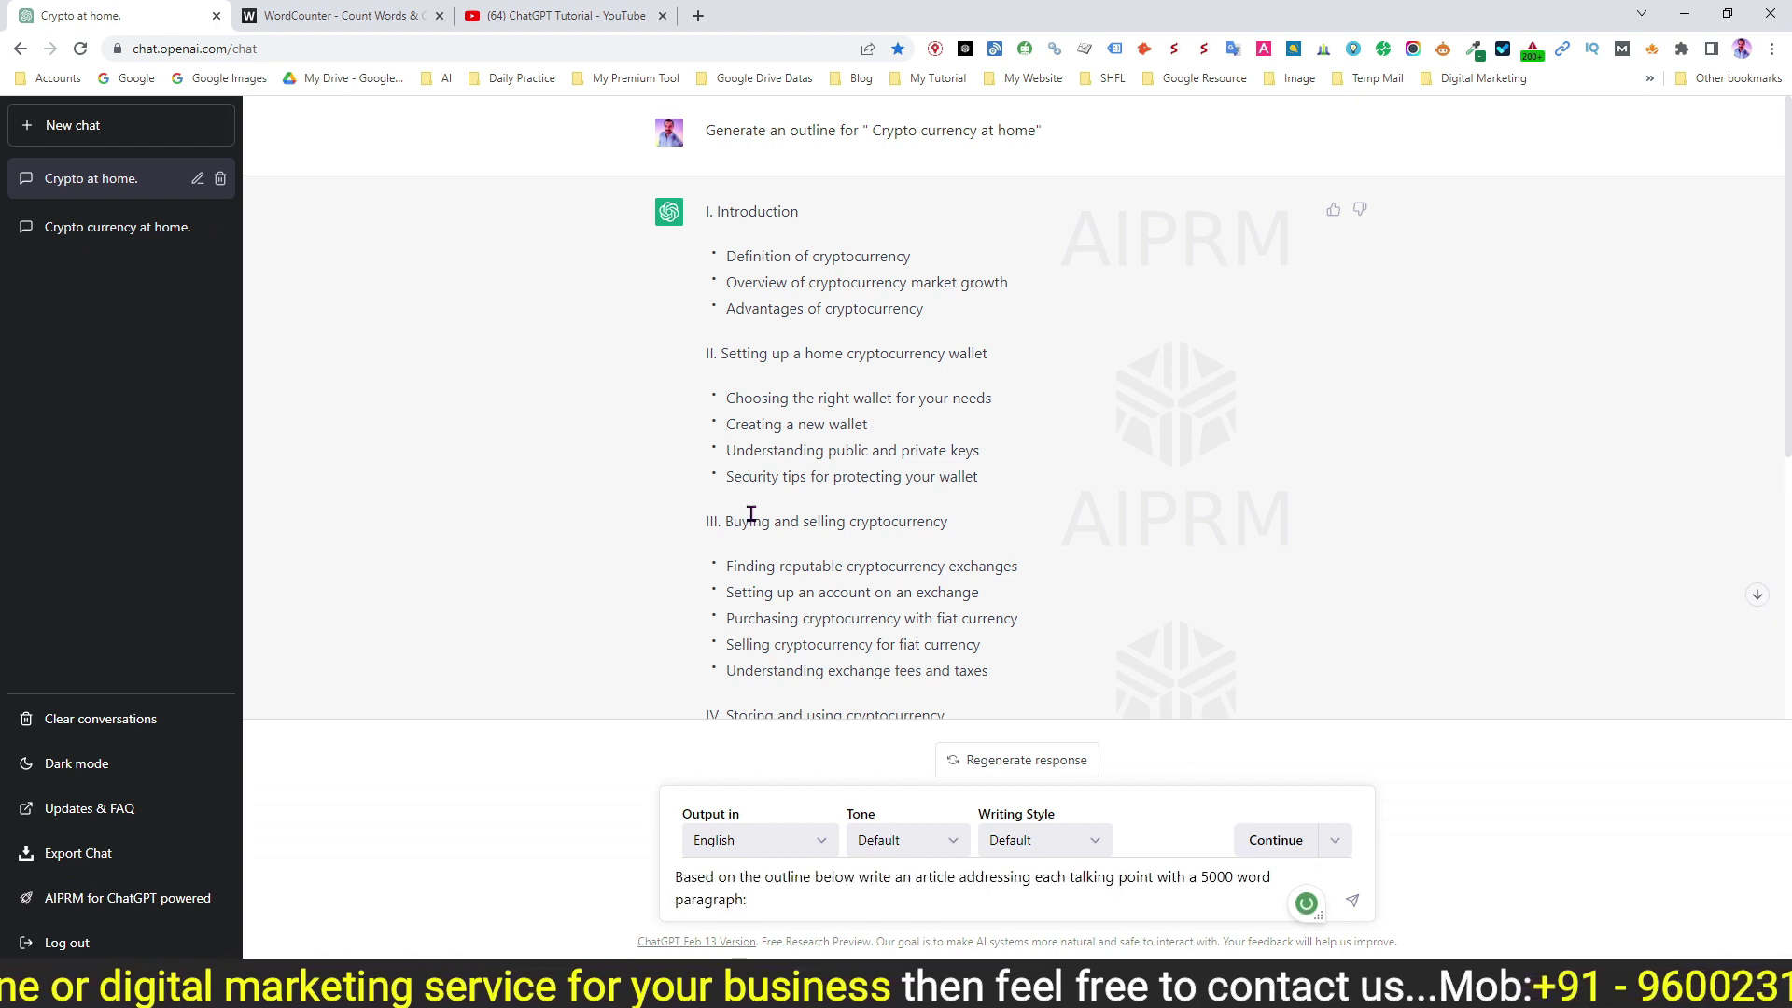
Step: Append the full generated outline to the 5000-word prompt and submit it, followed by the request "continue the above"
drag(707, 212, 971, 709)
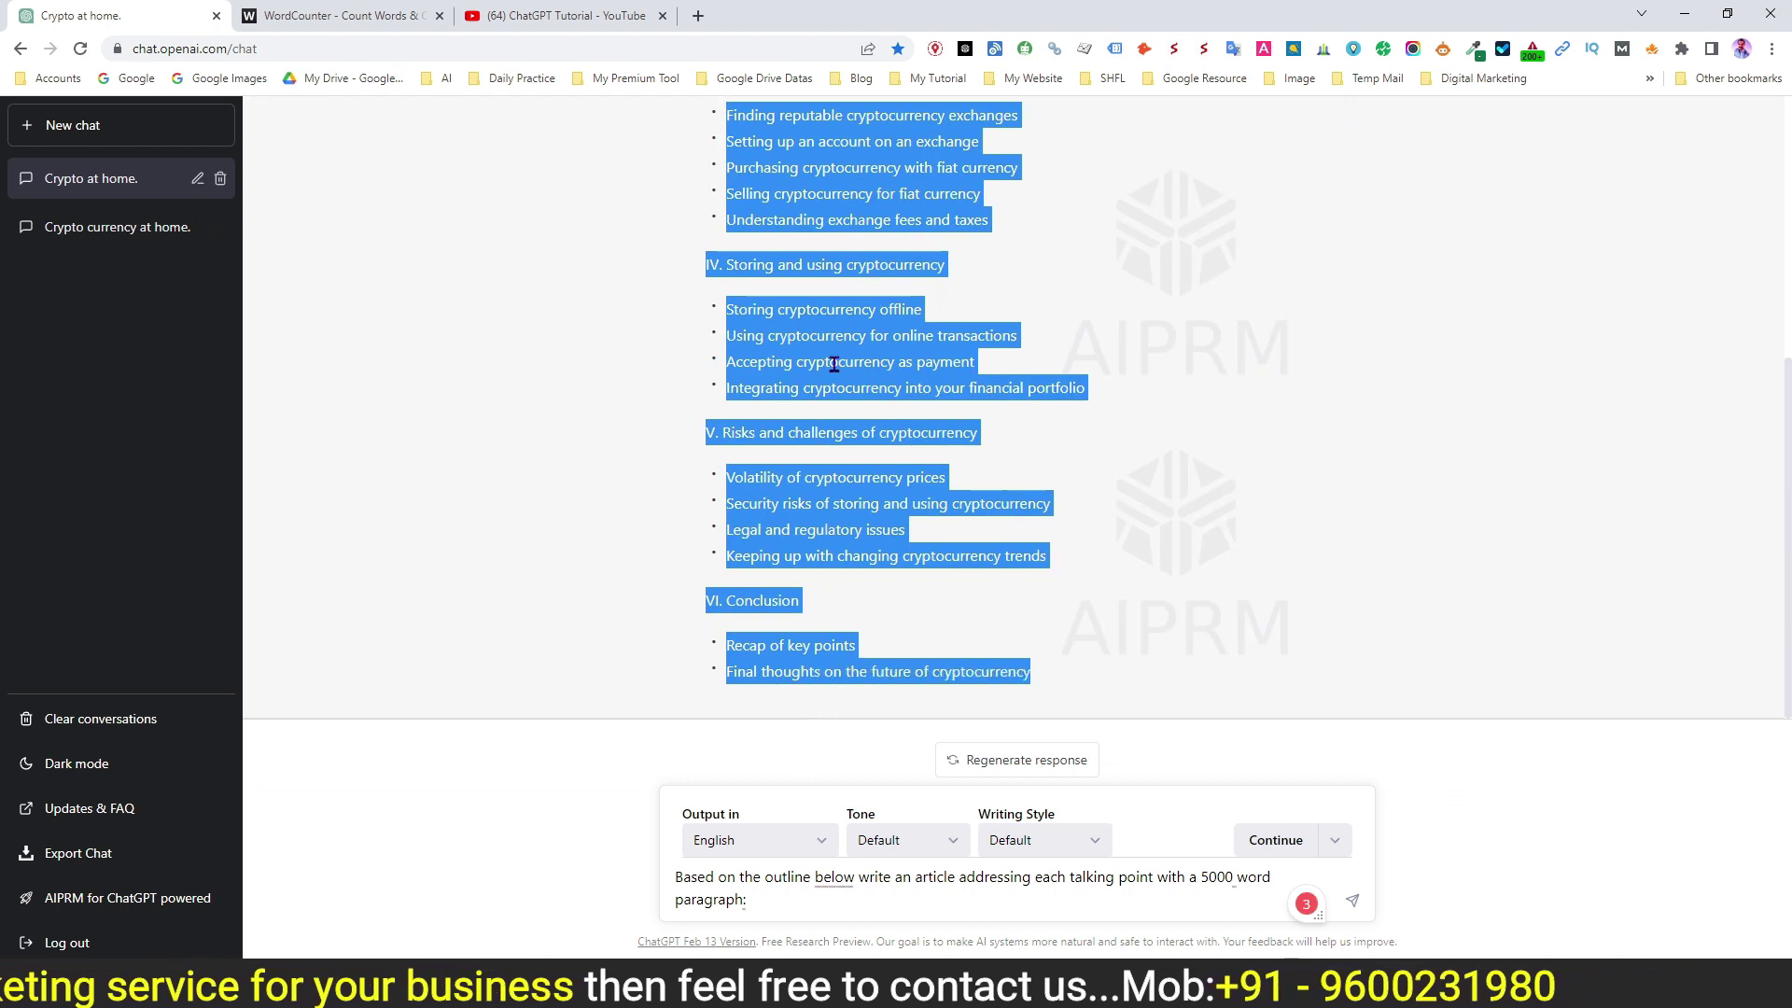
right_click(810, 334)
click(854, 347)
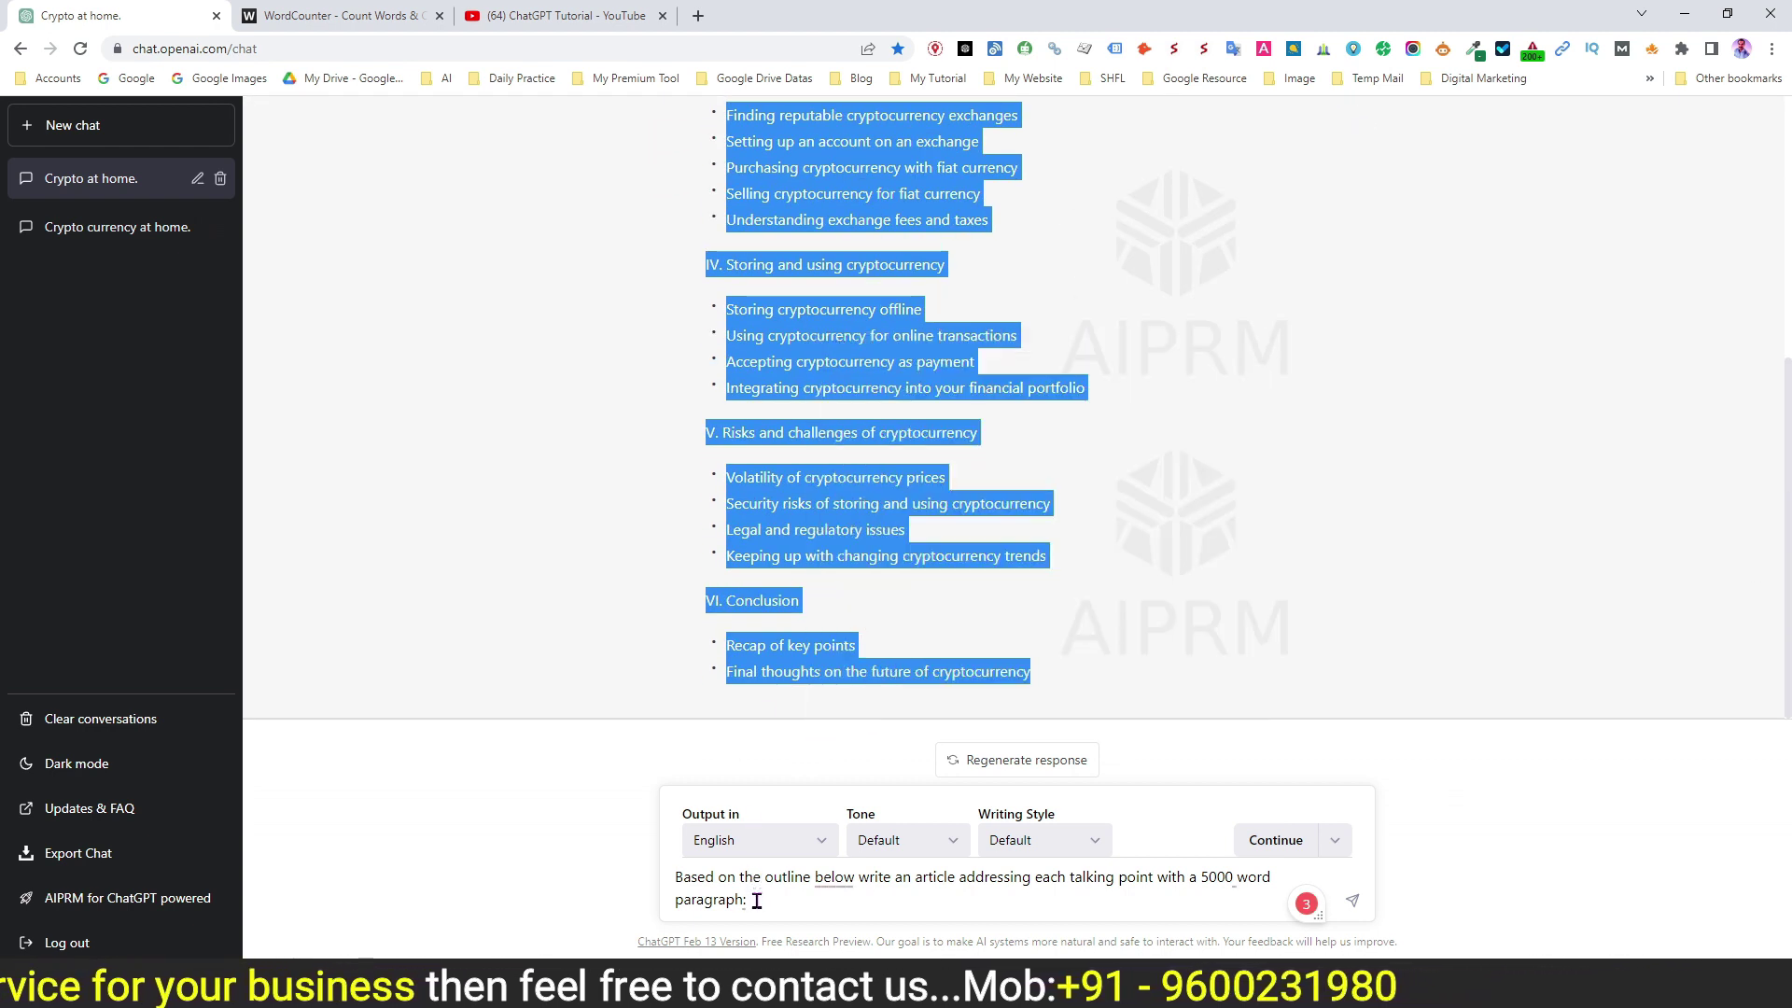
click(767, 902)
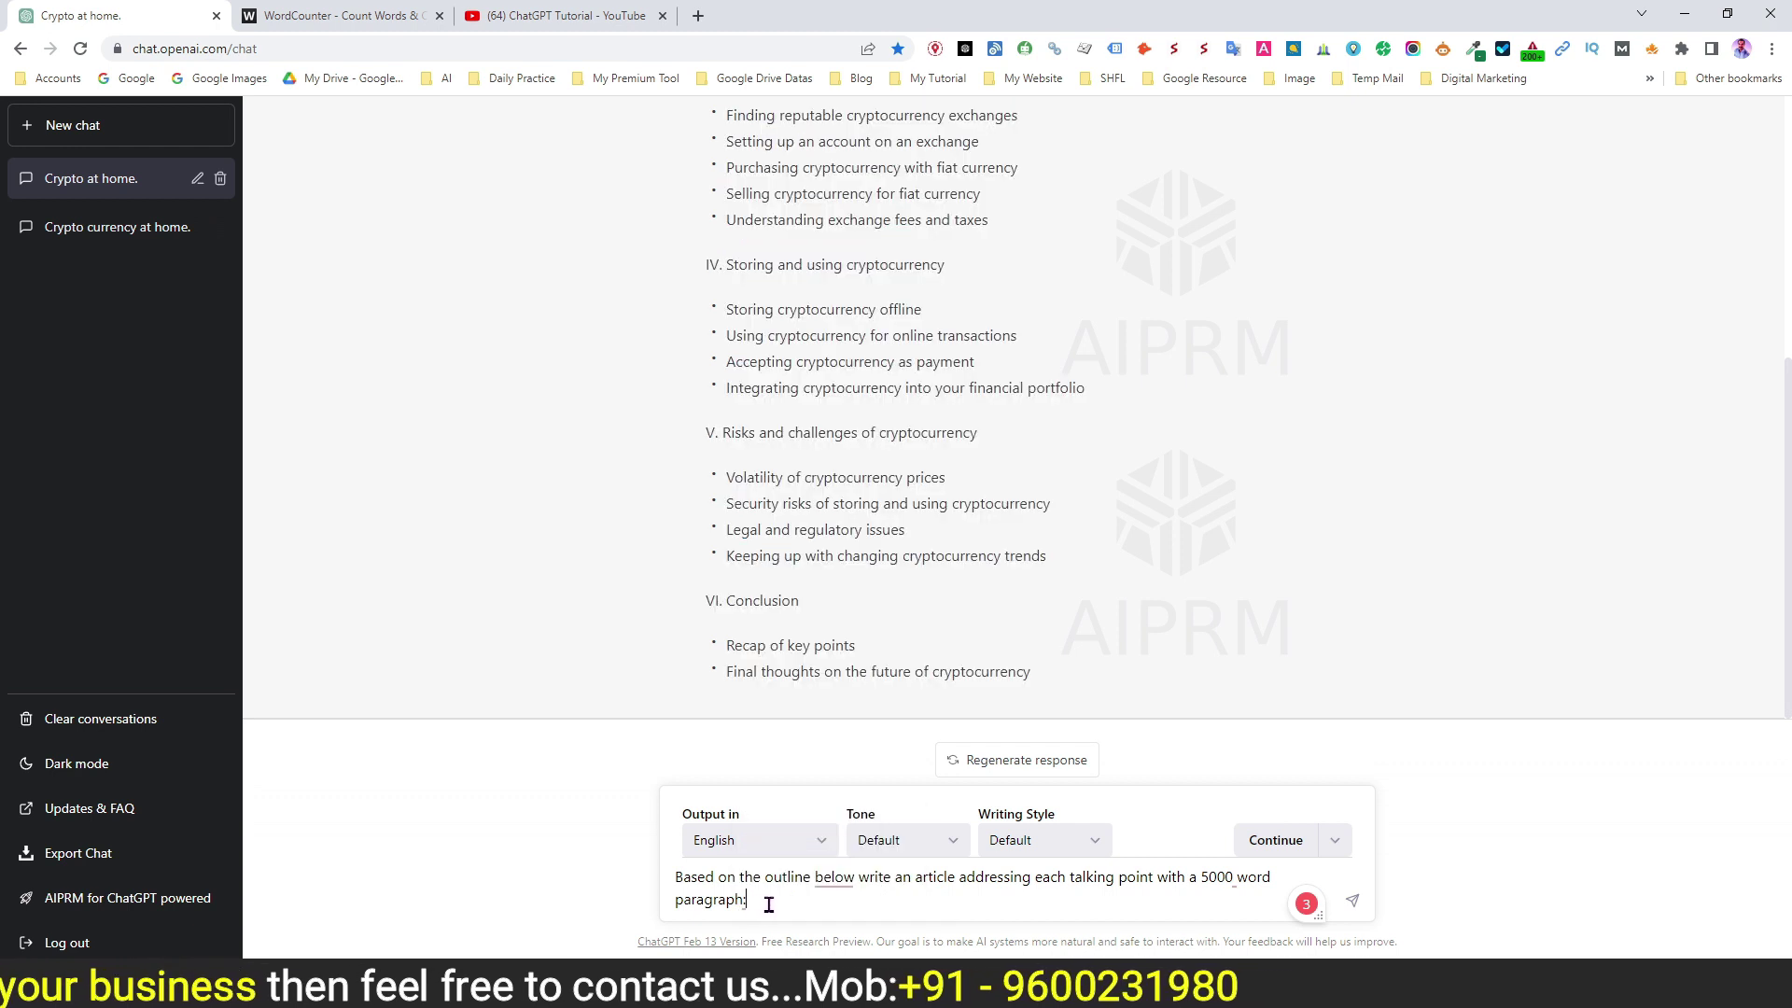
key(ctrl+v)
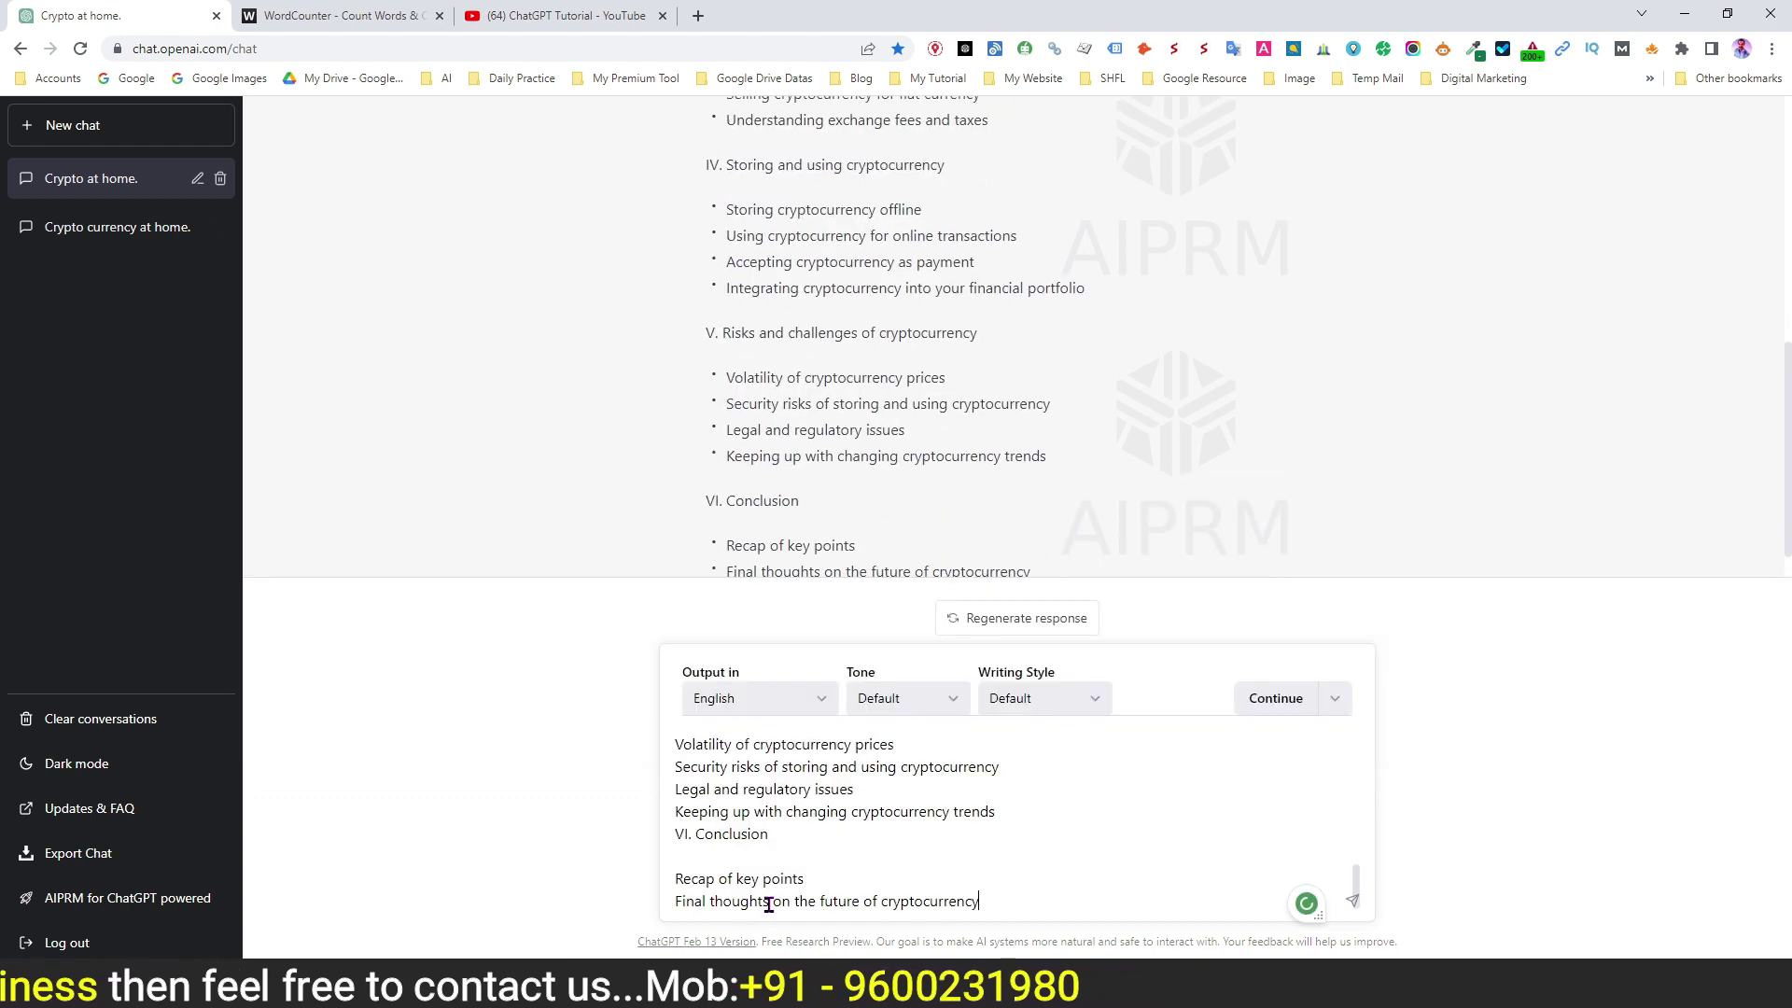
click(1356, 903)
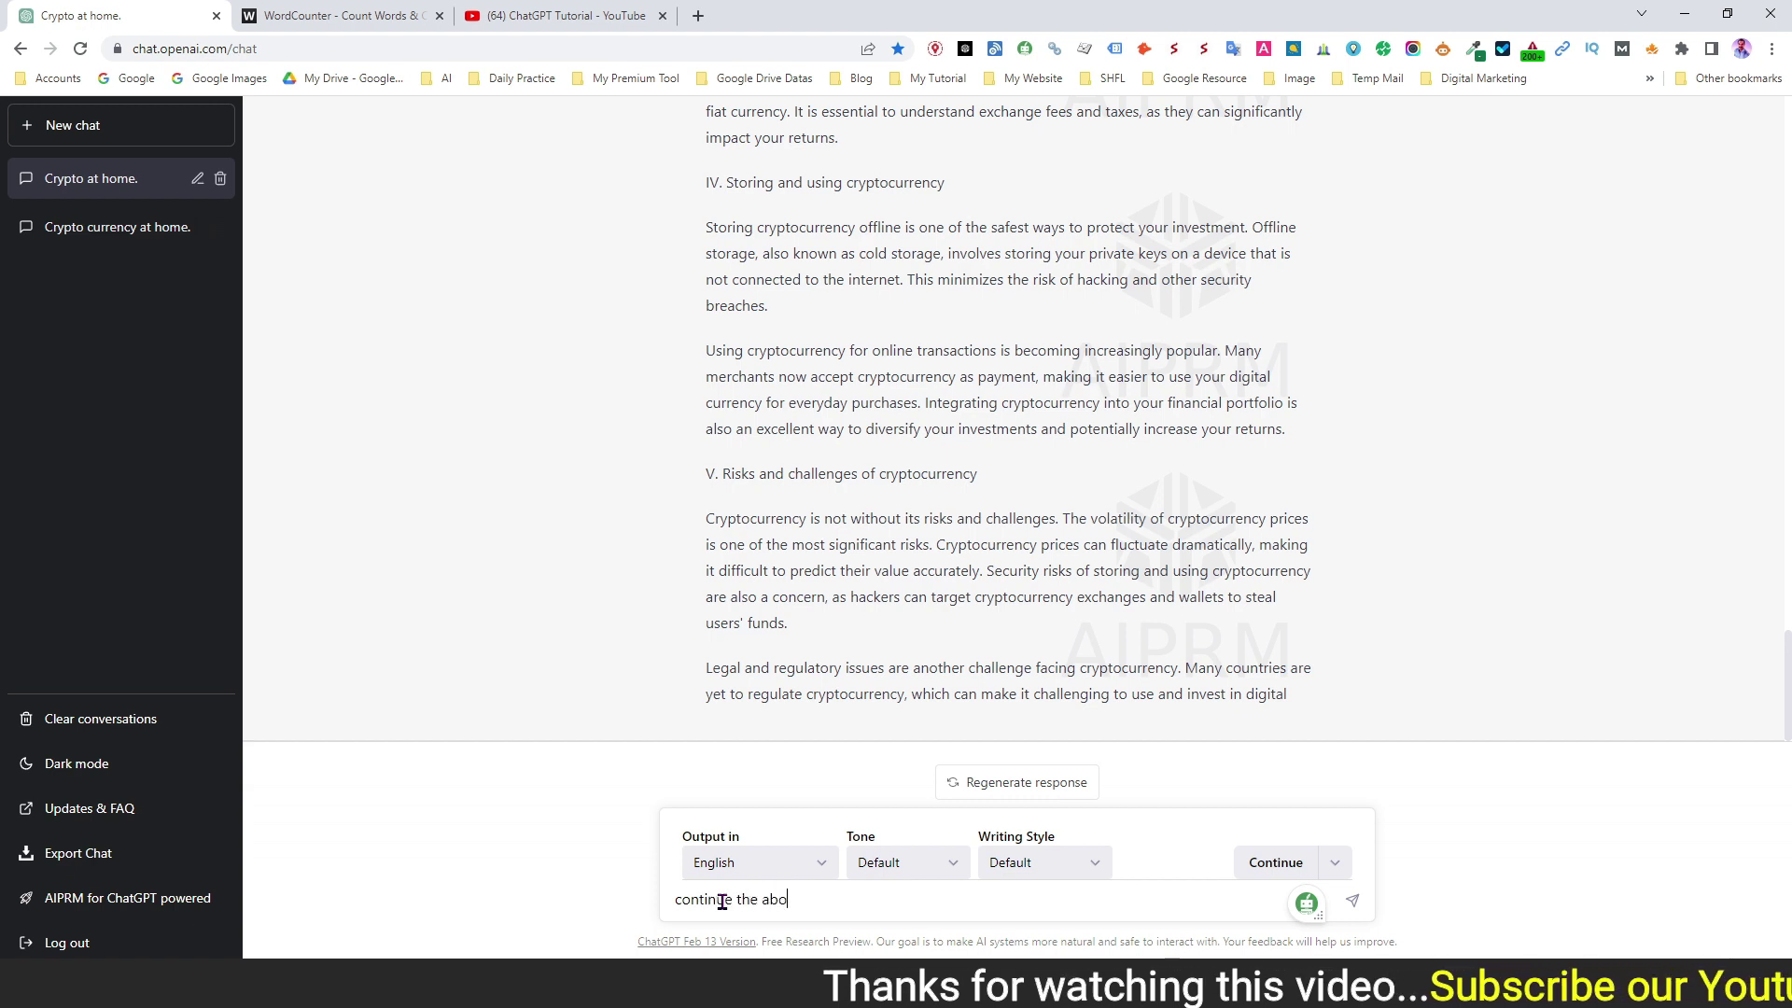
key(Return)
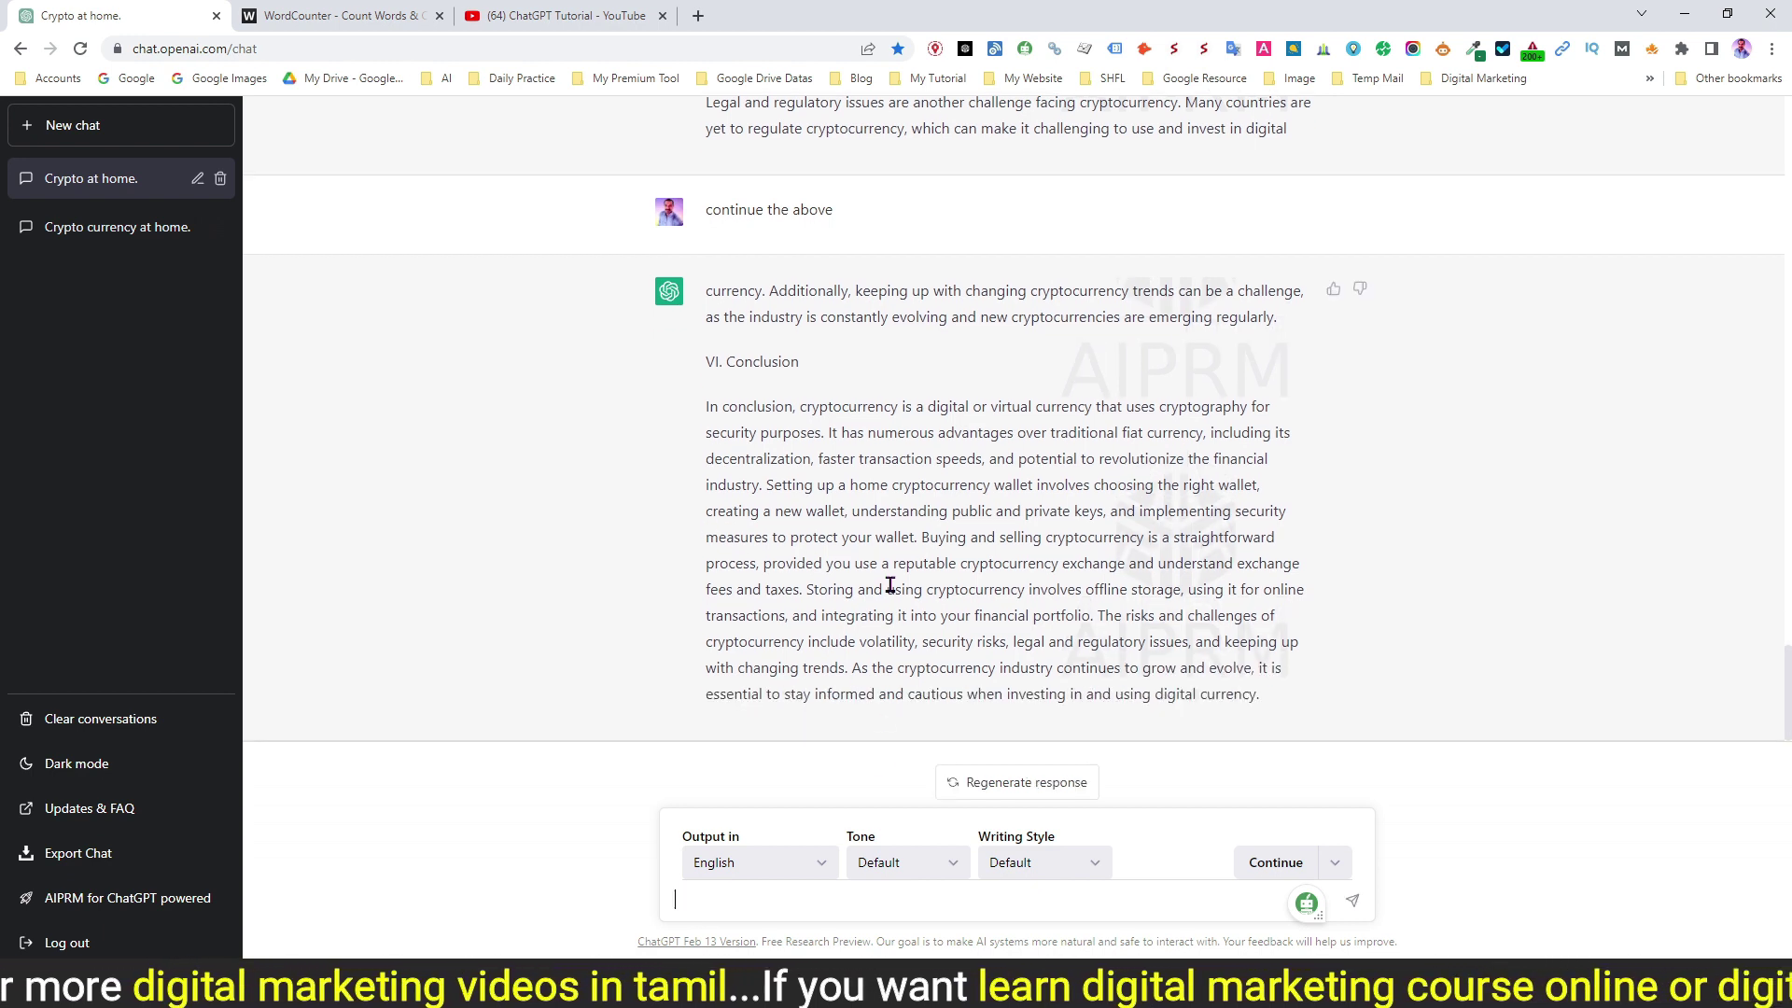
Step: Select the generated Method 3 article text from "I. Introduction" through the end of the conclusion
scroll(889, 585, up, 20)
scroll(891, 590, up, 15)
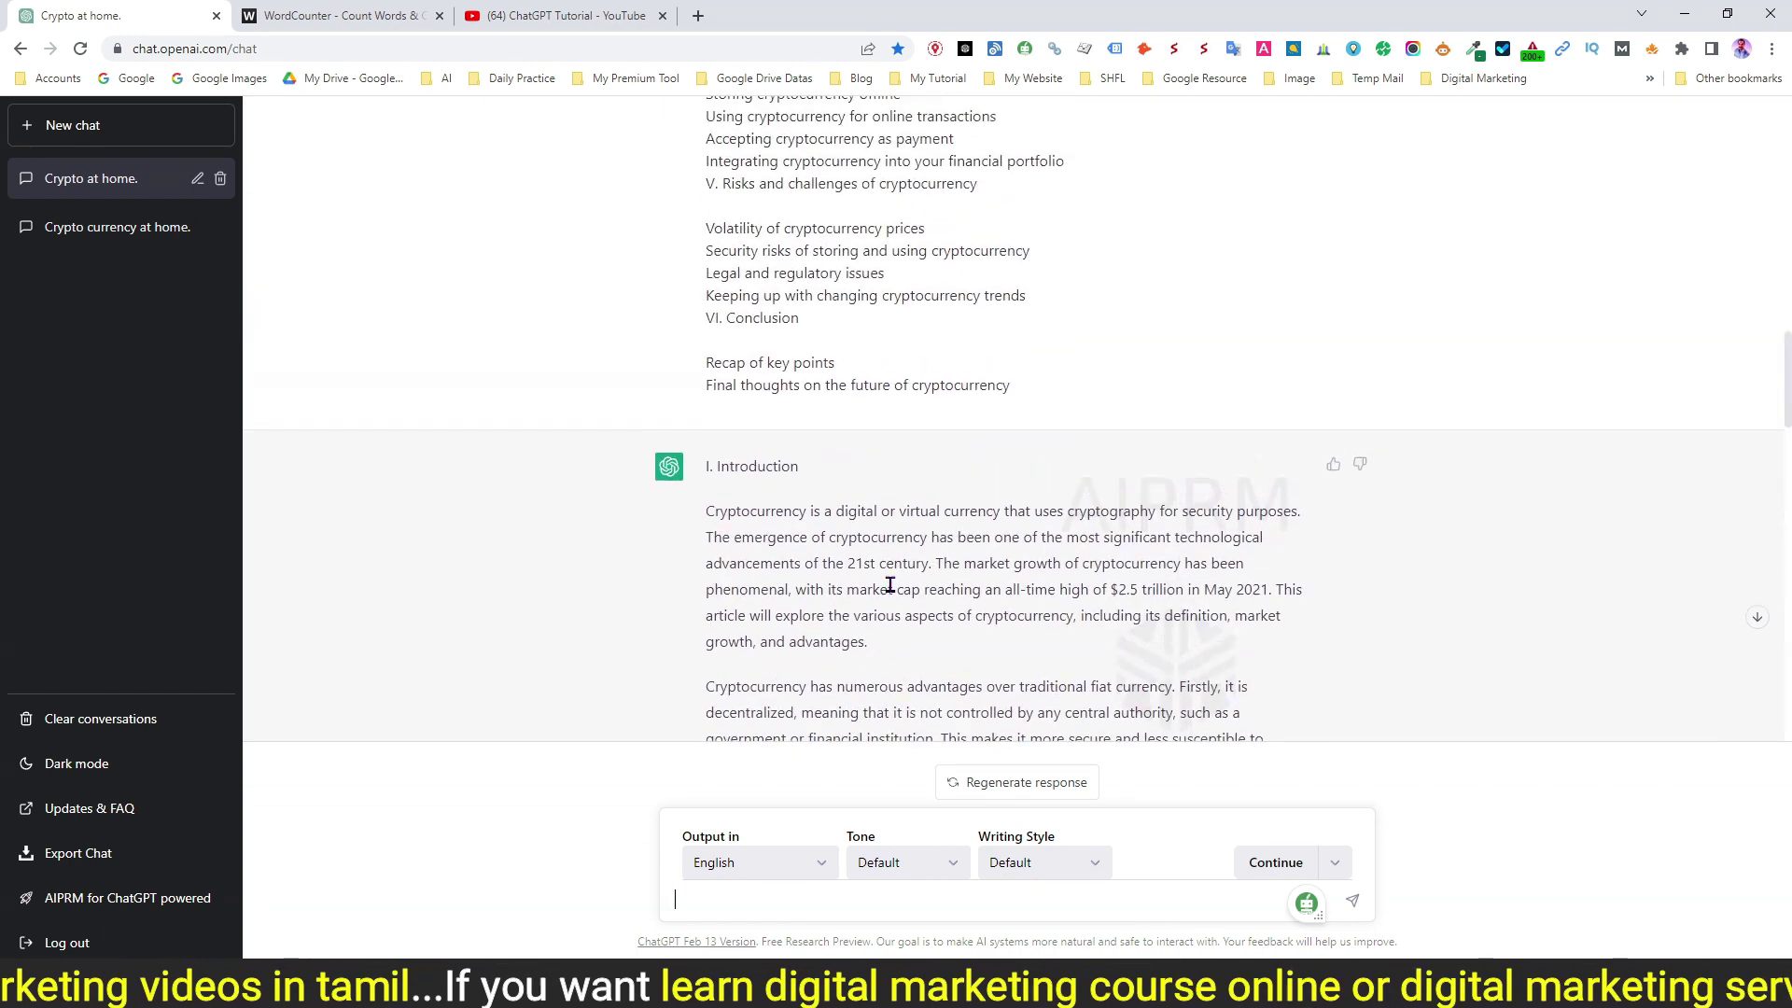
scroll(889, 586, up, 3)
scroll(891, 594, down, 3)
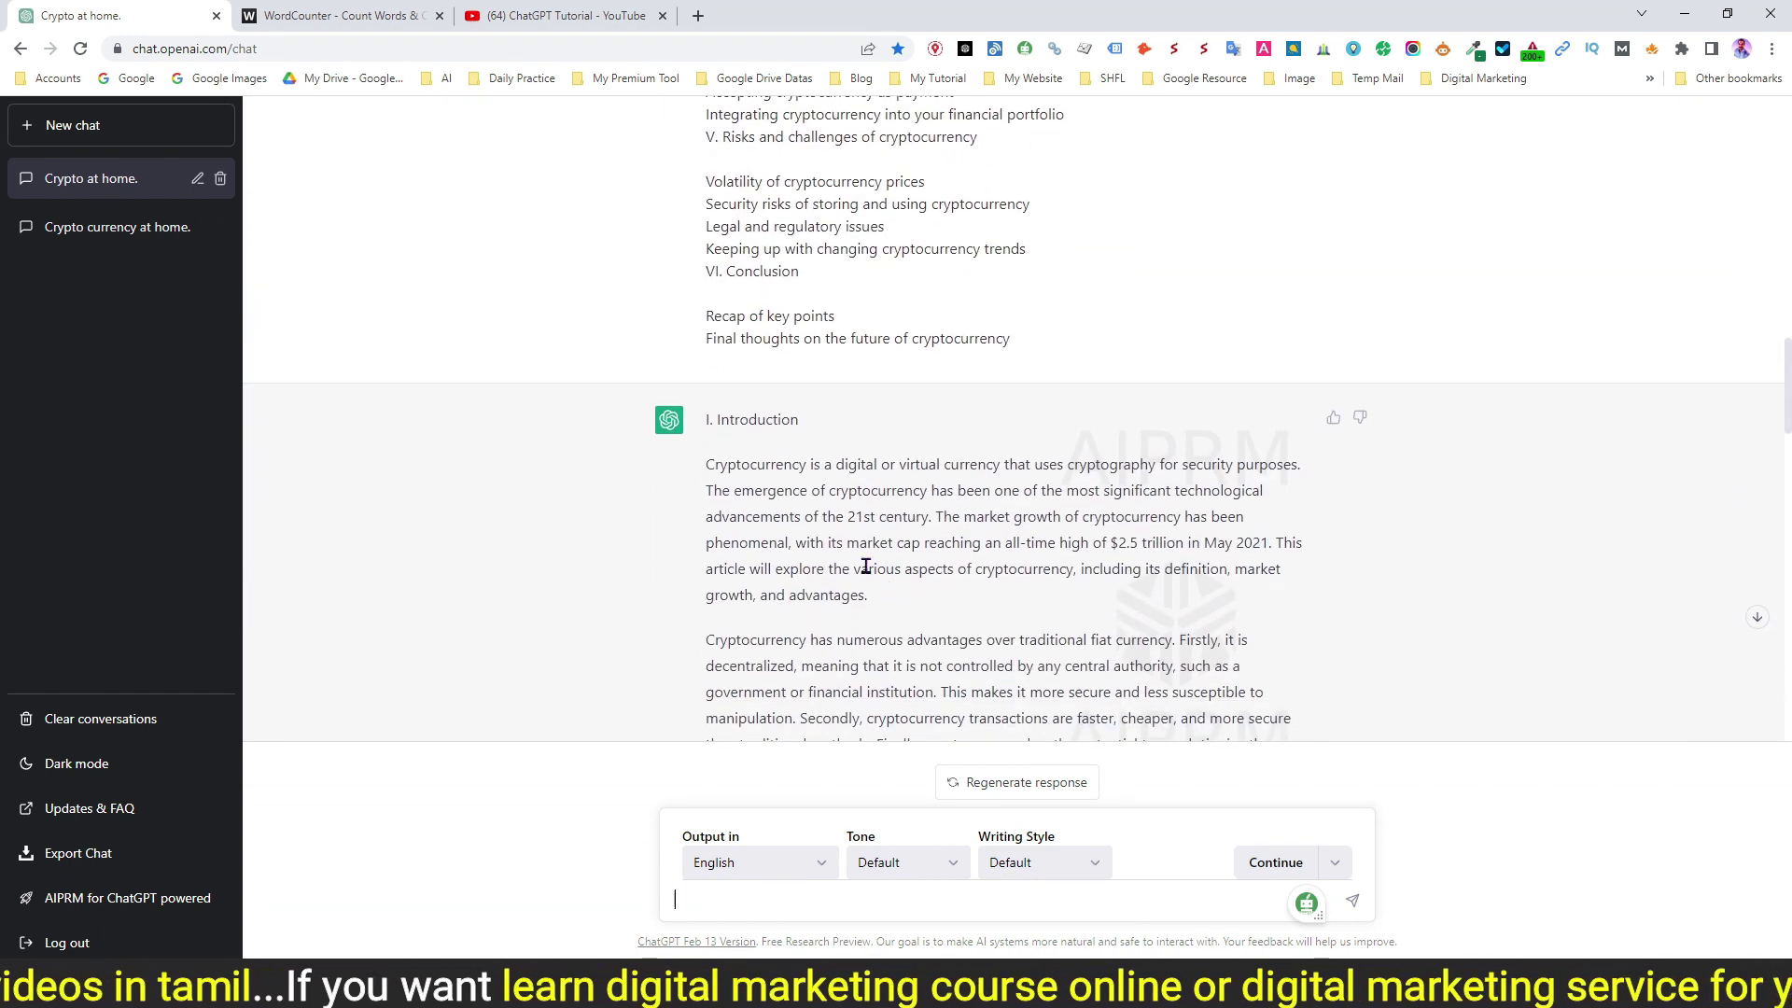
drag(707, 421, 1334, 702)
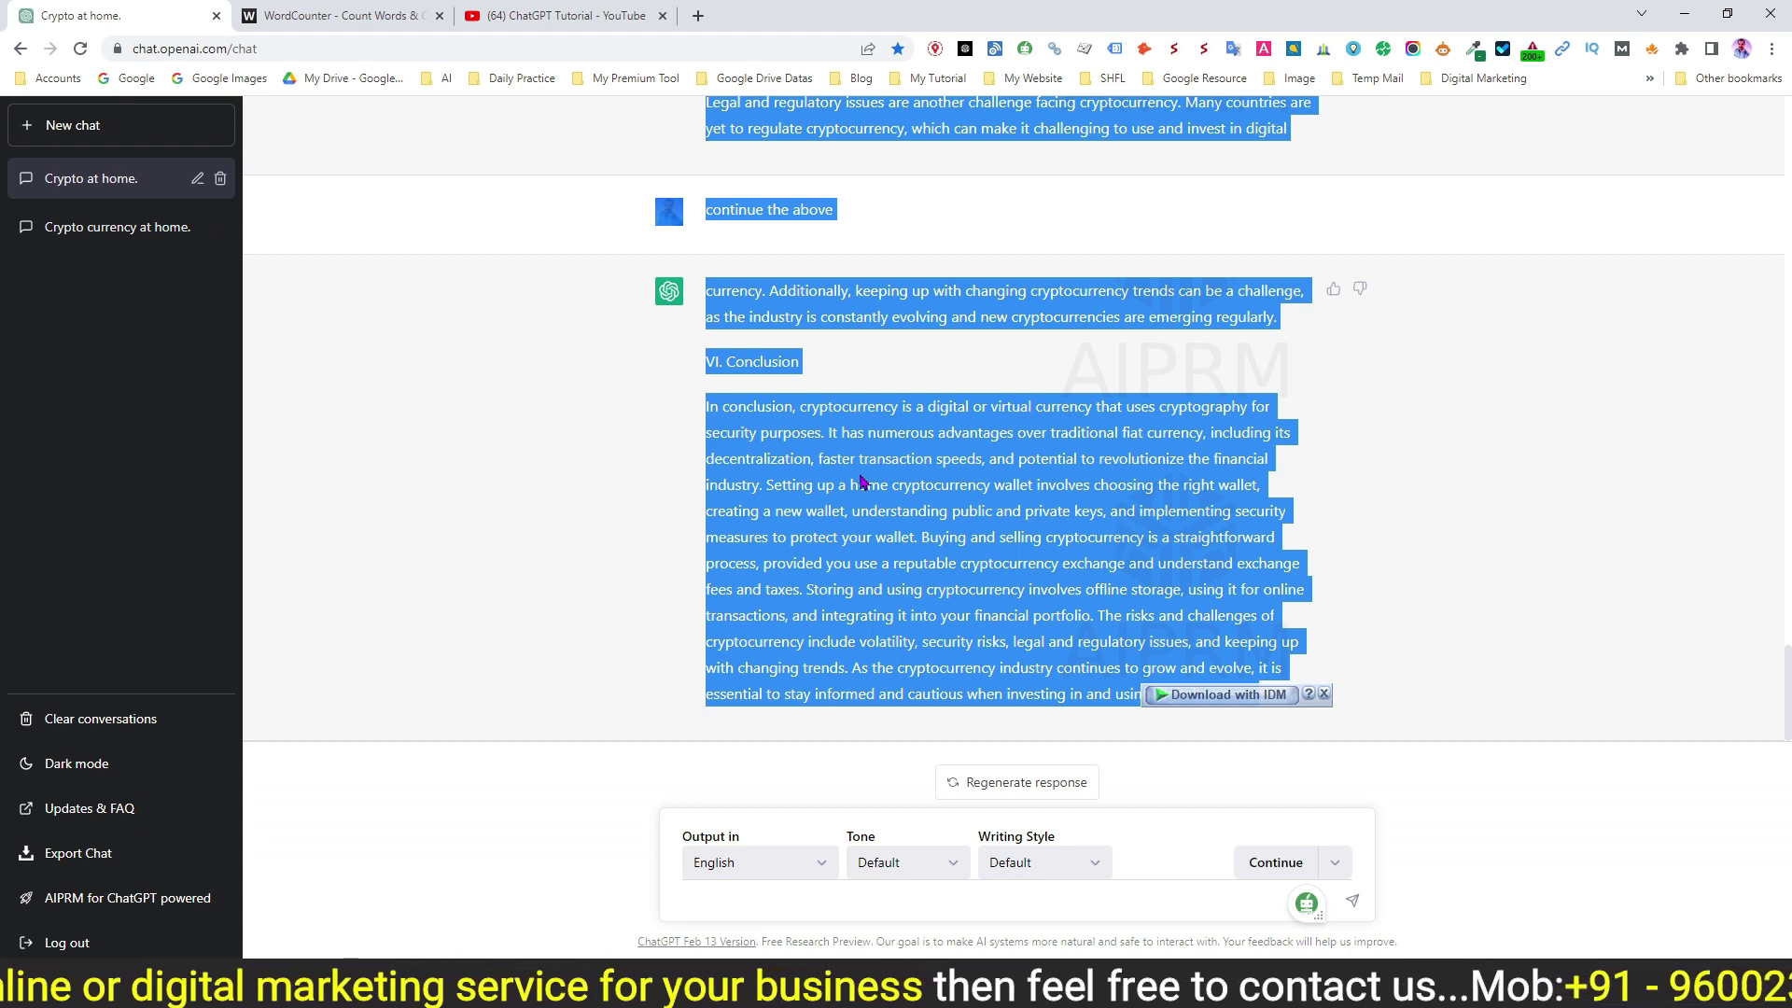
Step: Copy the complete Method 4 prompt, from "I want you execute the following steps" through Step 11, in the Word document
key(alt+Tab)
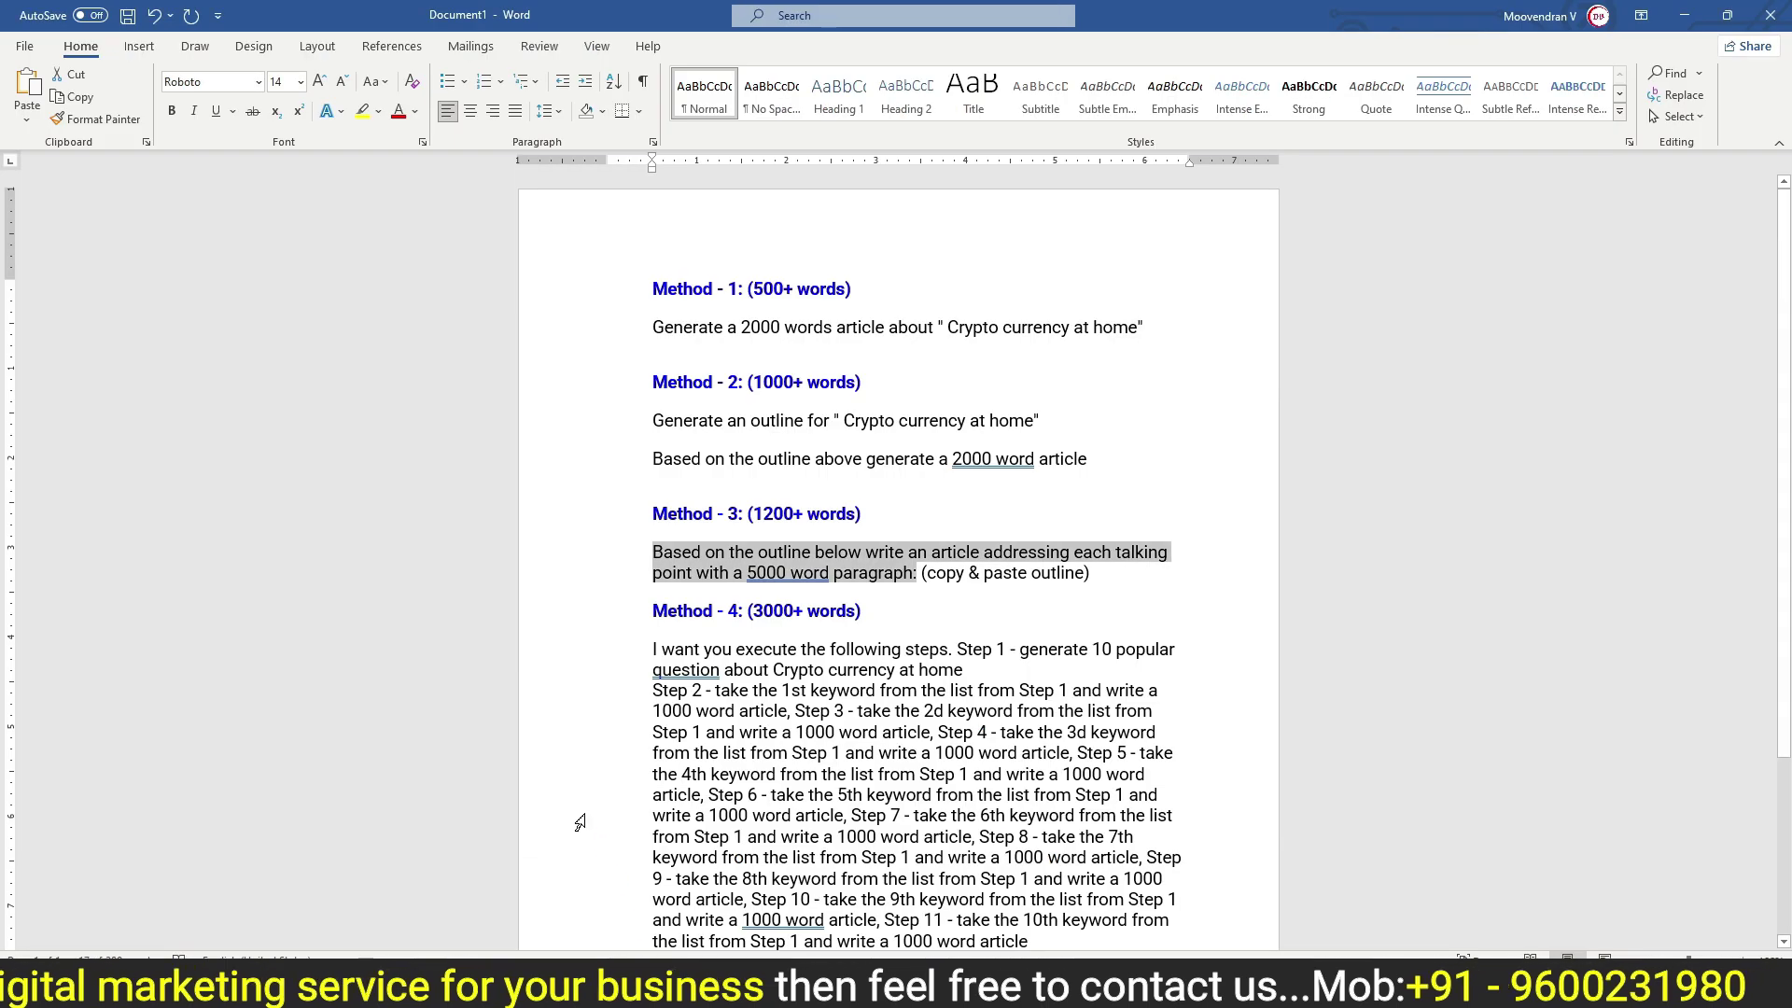
scroll(751, 638, down, 2)
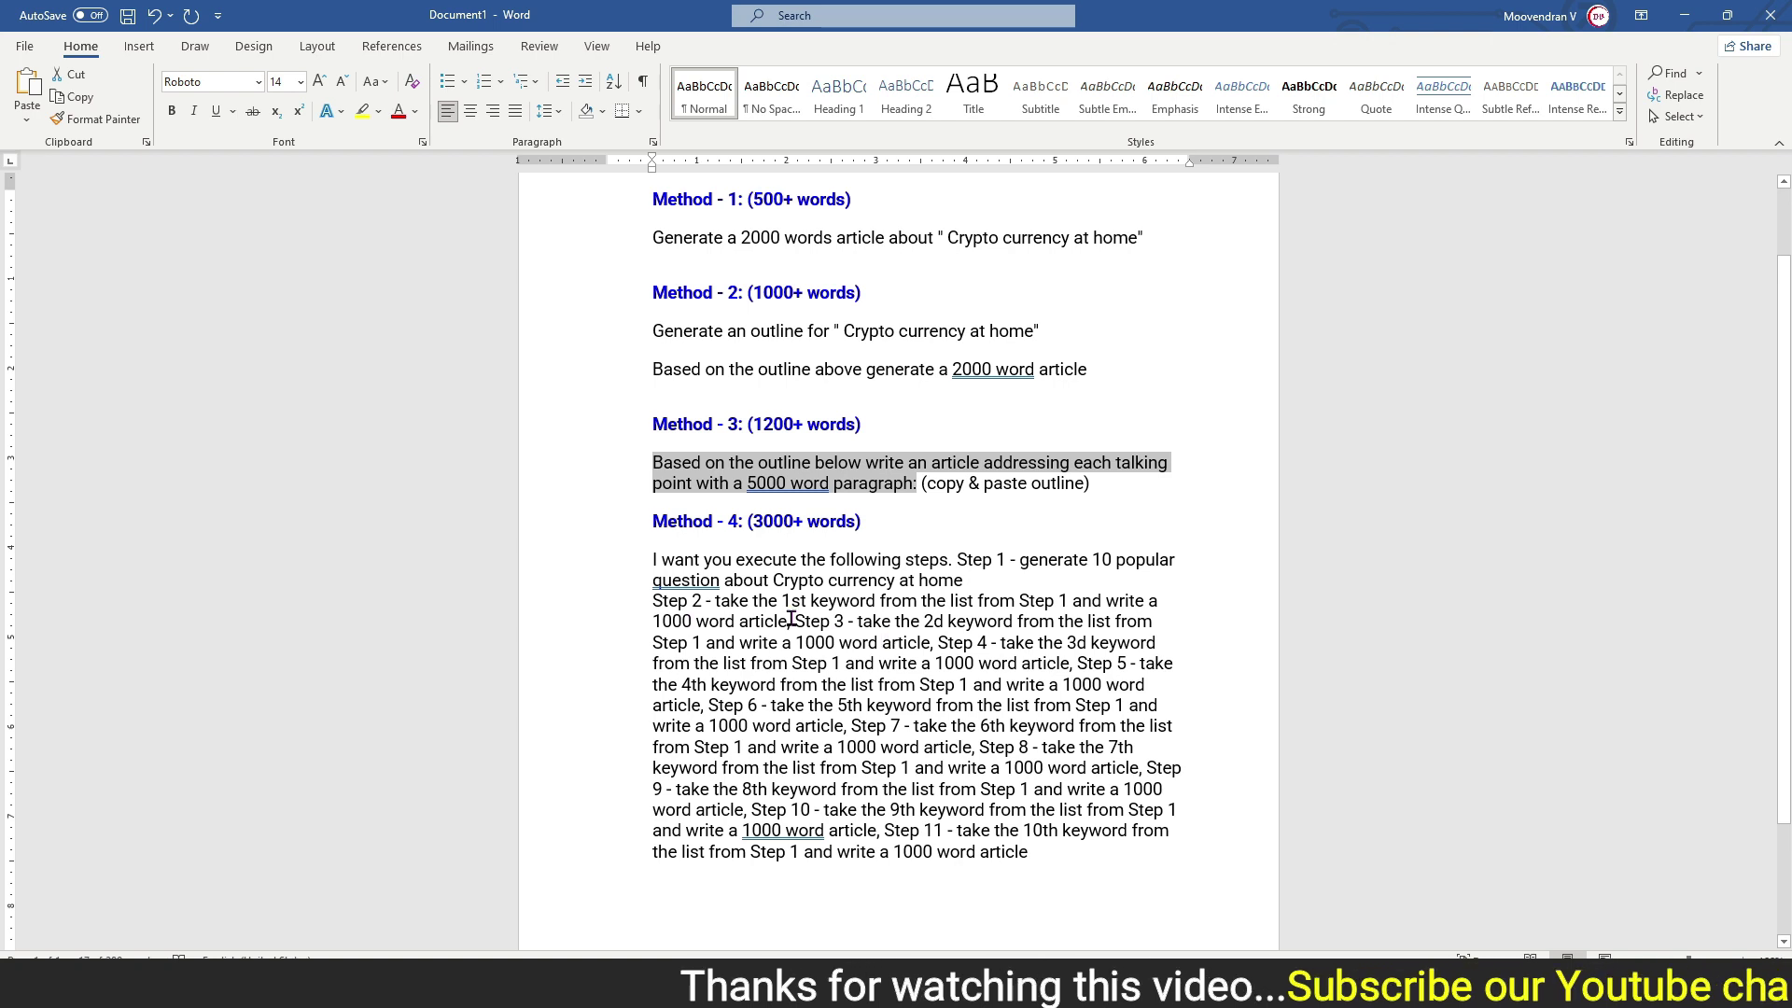
drag(651, 560, 1072, 855)
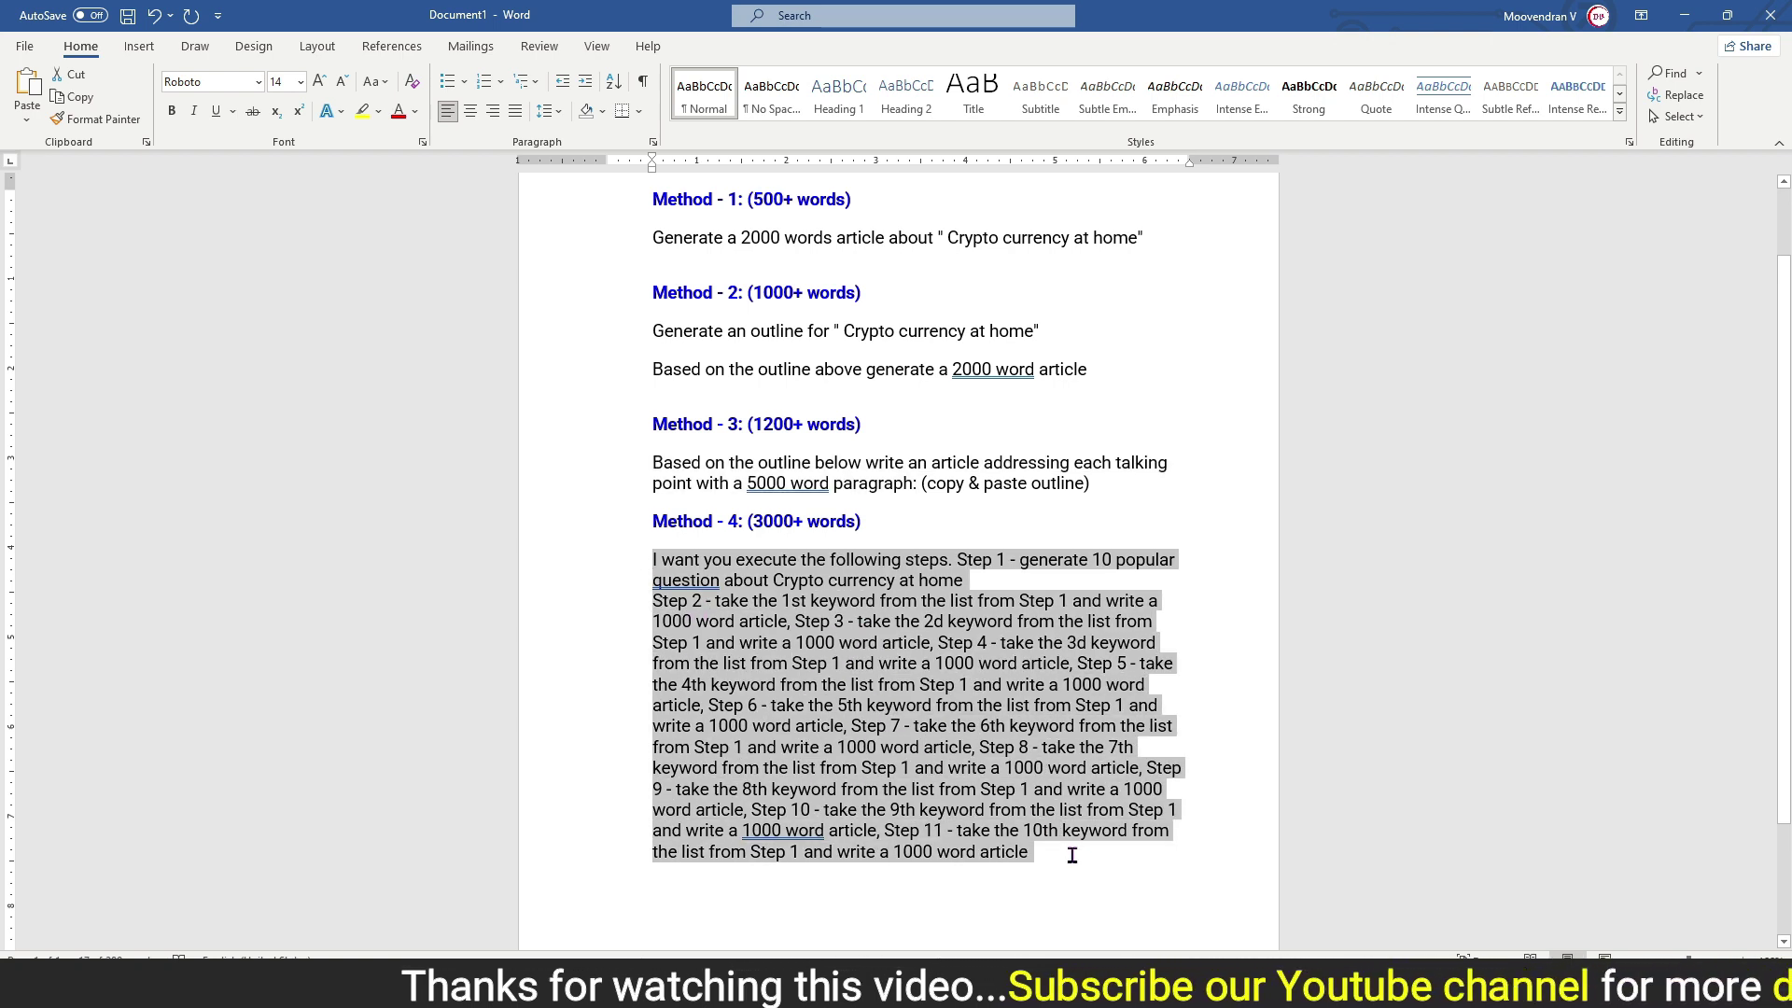
right_click(857, 684)
click(901, 416)
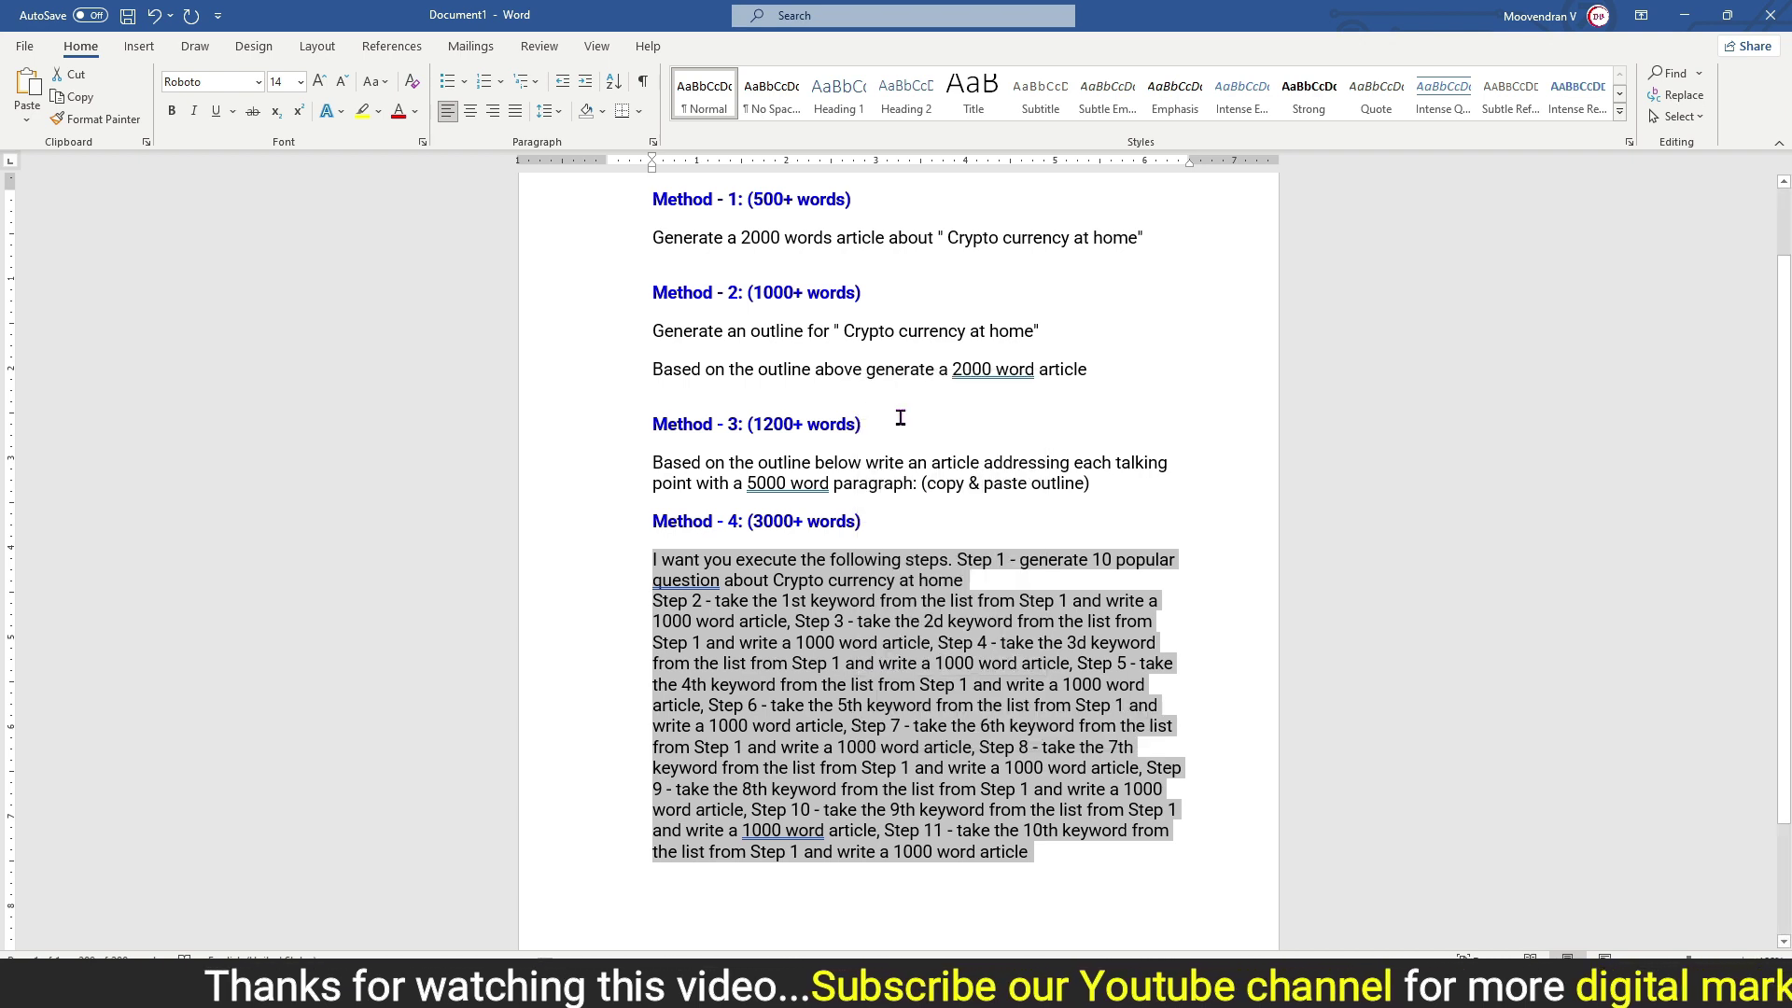
Step: Switch to ChatGPT, start a new chat, paste the copied Method 4 prompt and submit it with the topic "Cryptocurrency at home"
key(alt+Tab)
click(96, 137)
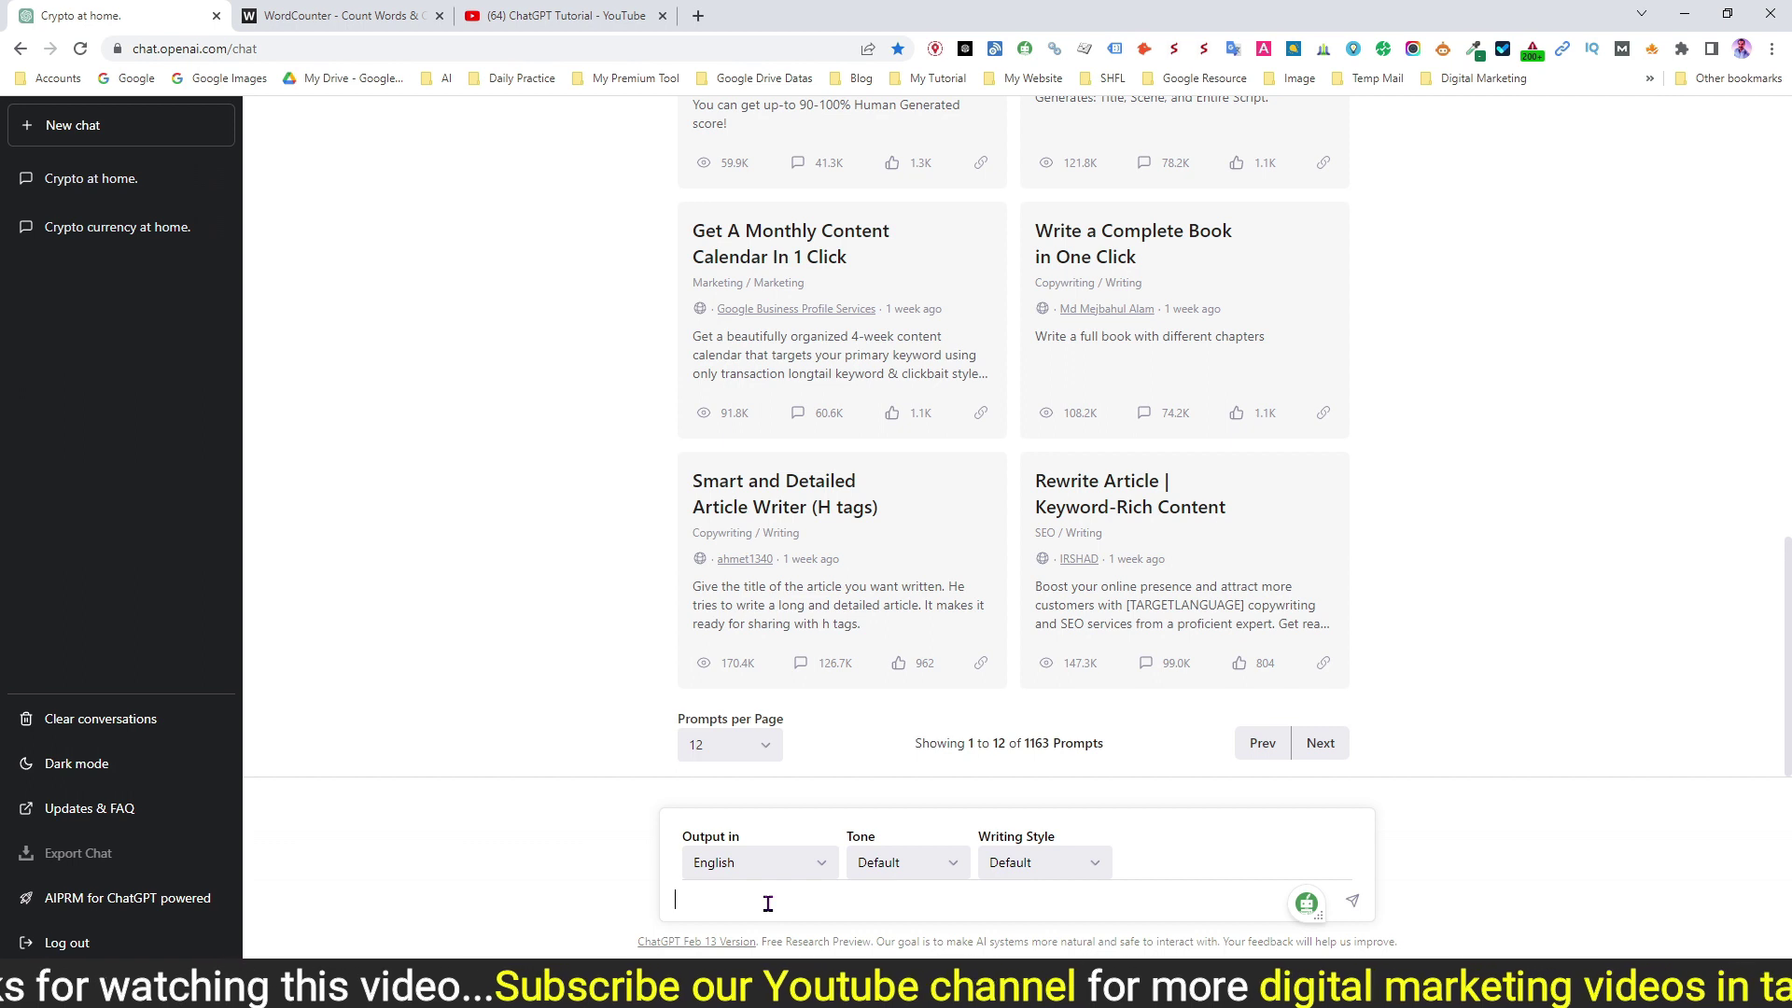
key(ctrl+v)
scroll(880, 868, up, 2)
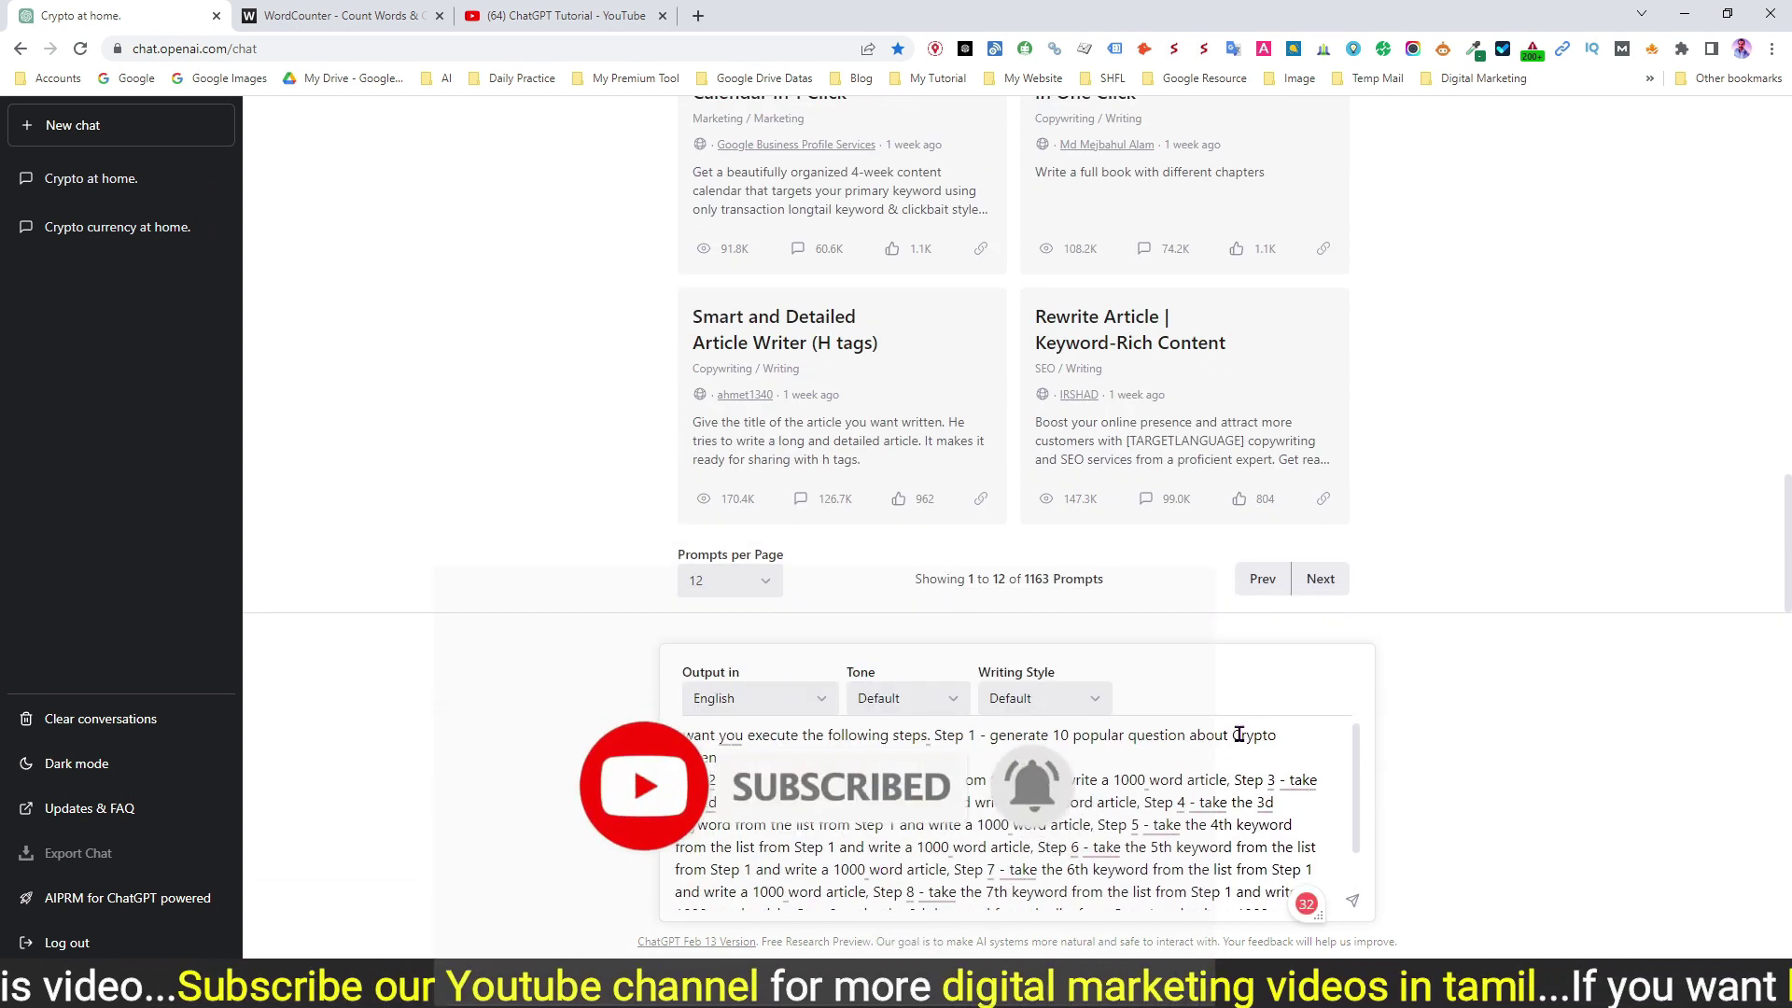
drag(1234, 736, 1286, 758)
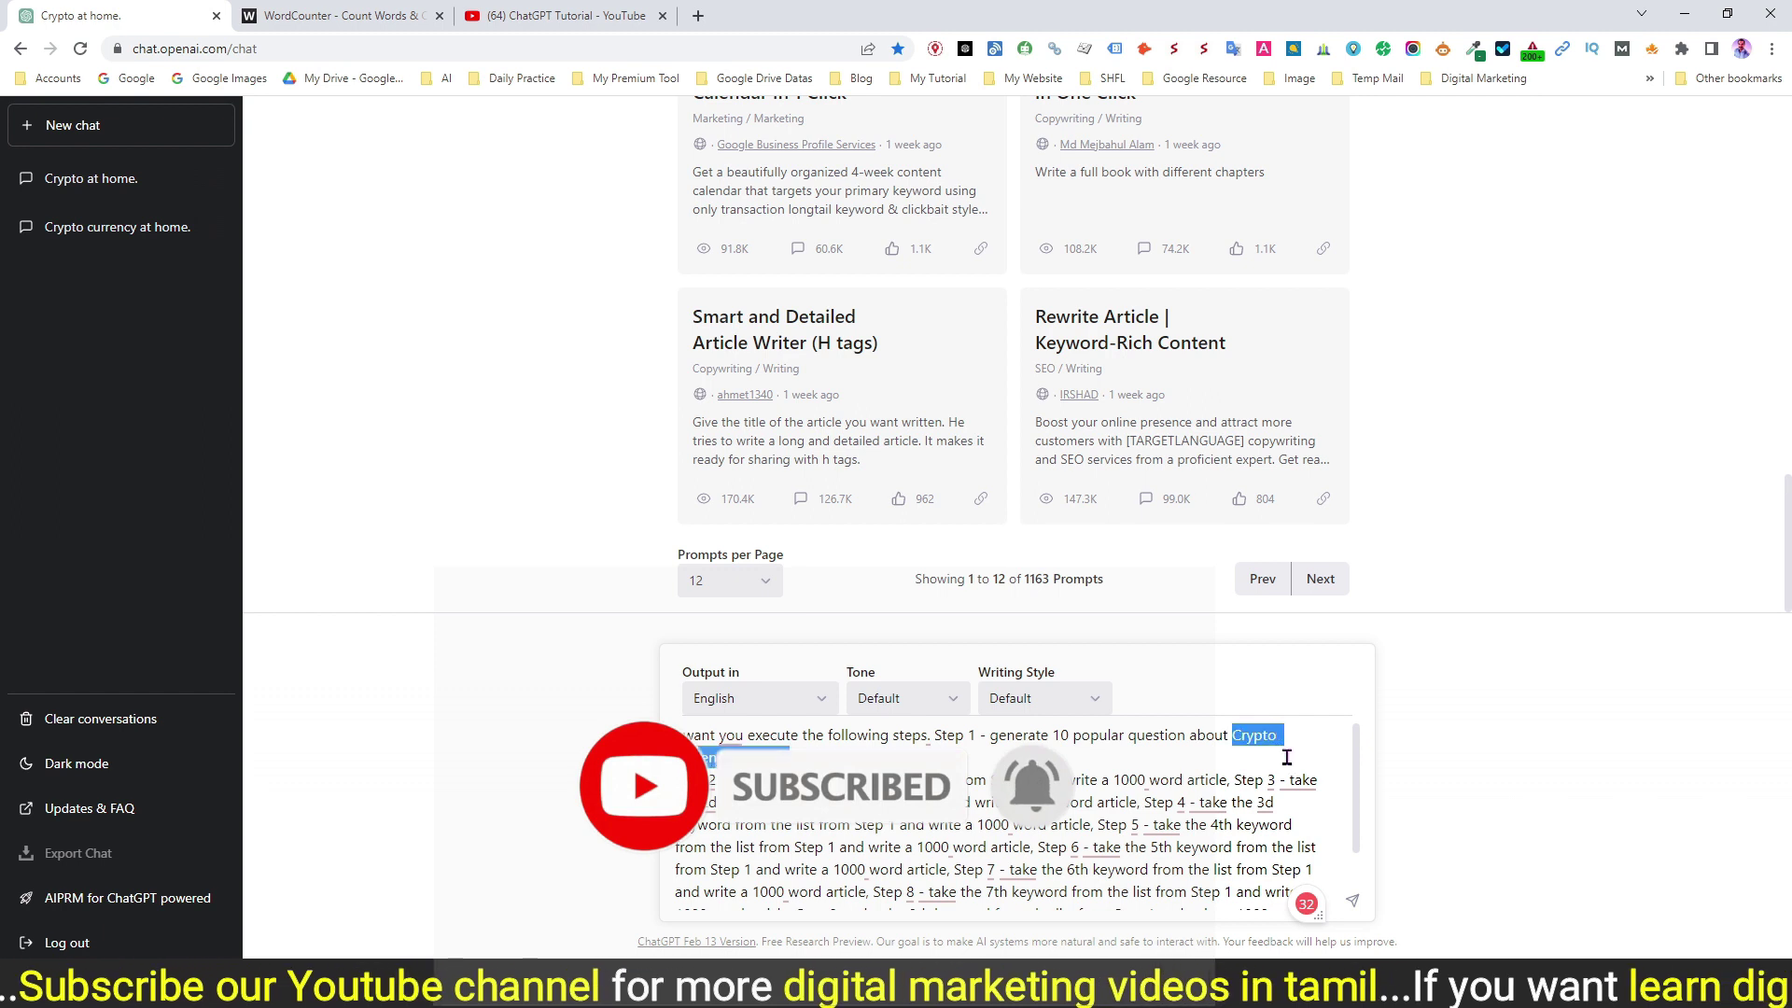
key(Return)
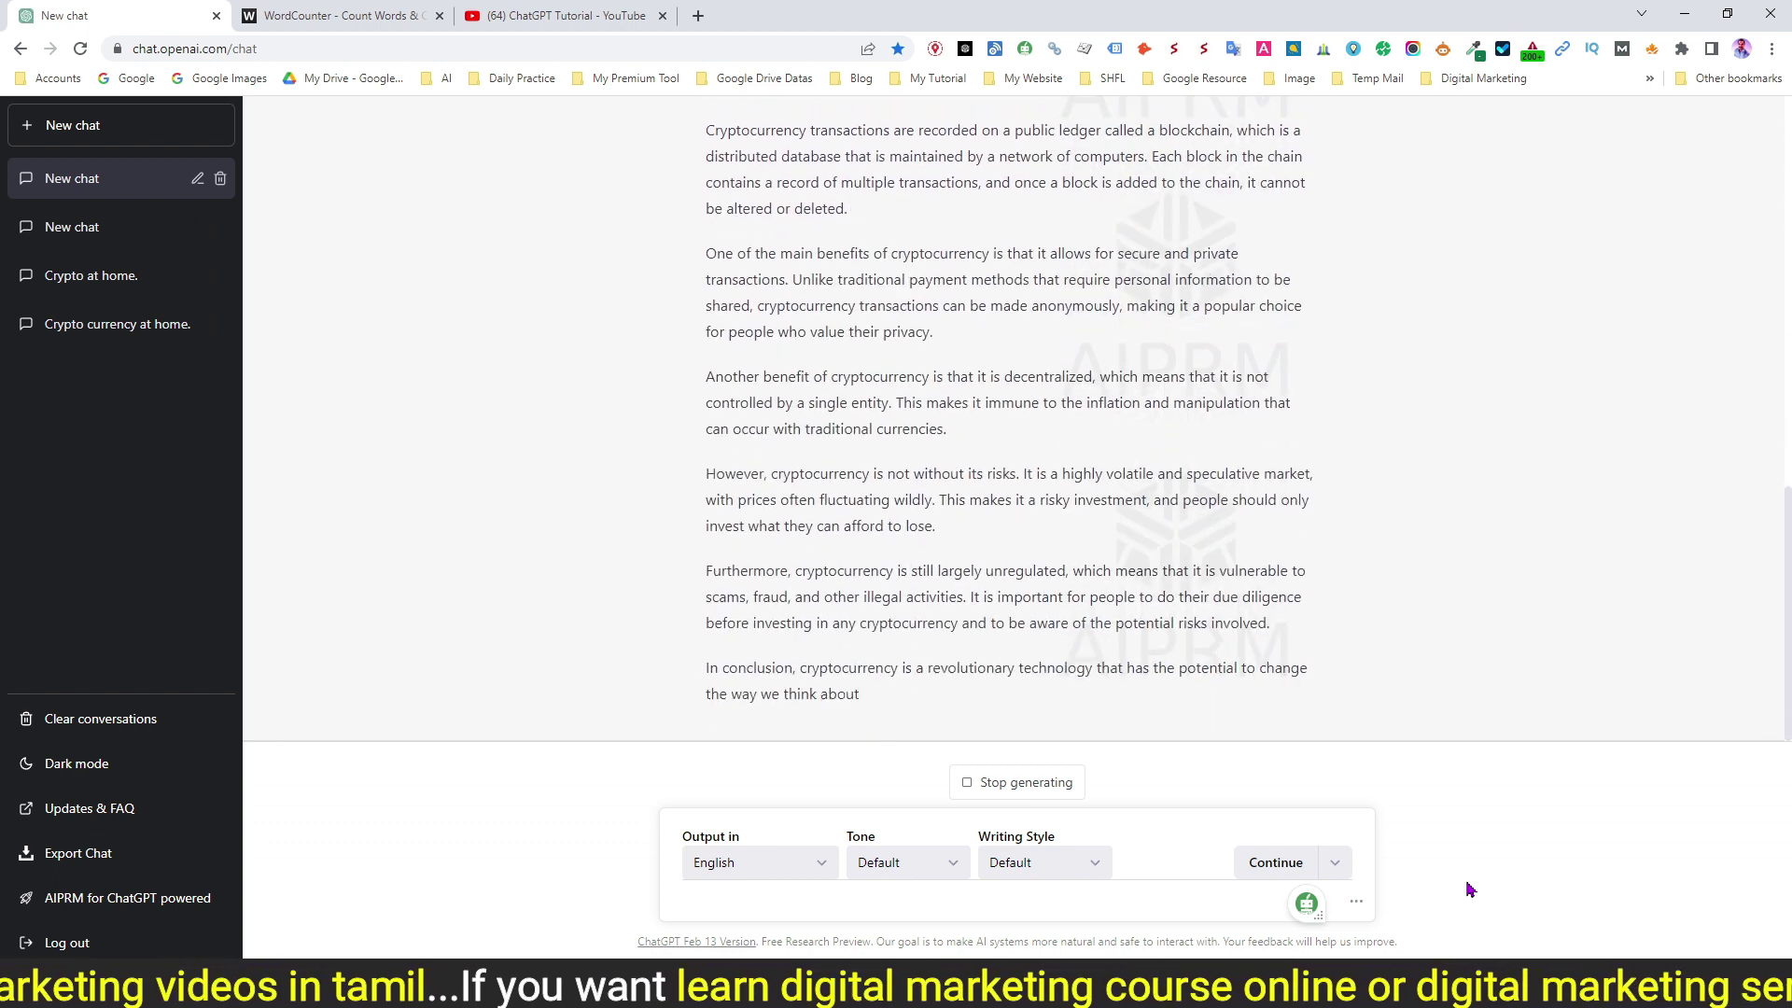
Step: Submit the request "continue the above" repeatedly until the articles up to the seventh keyword are generated
click(709, 899)
text(continue the above)
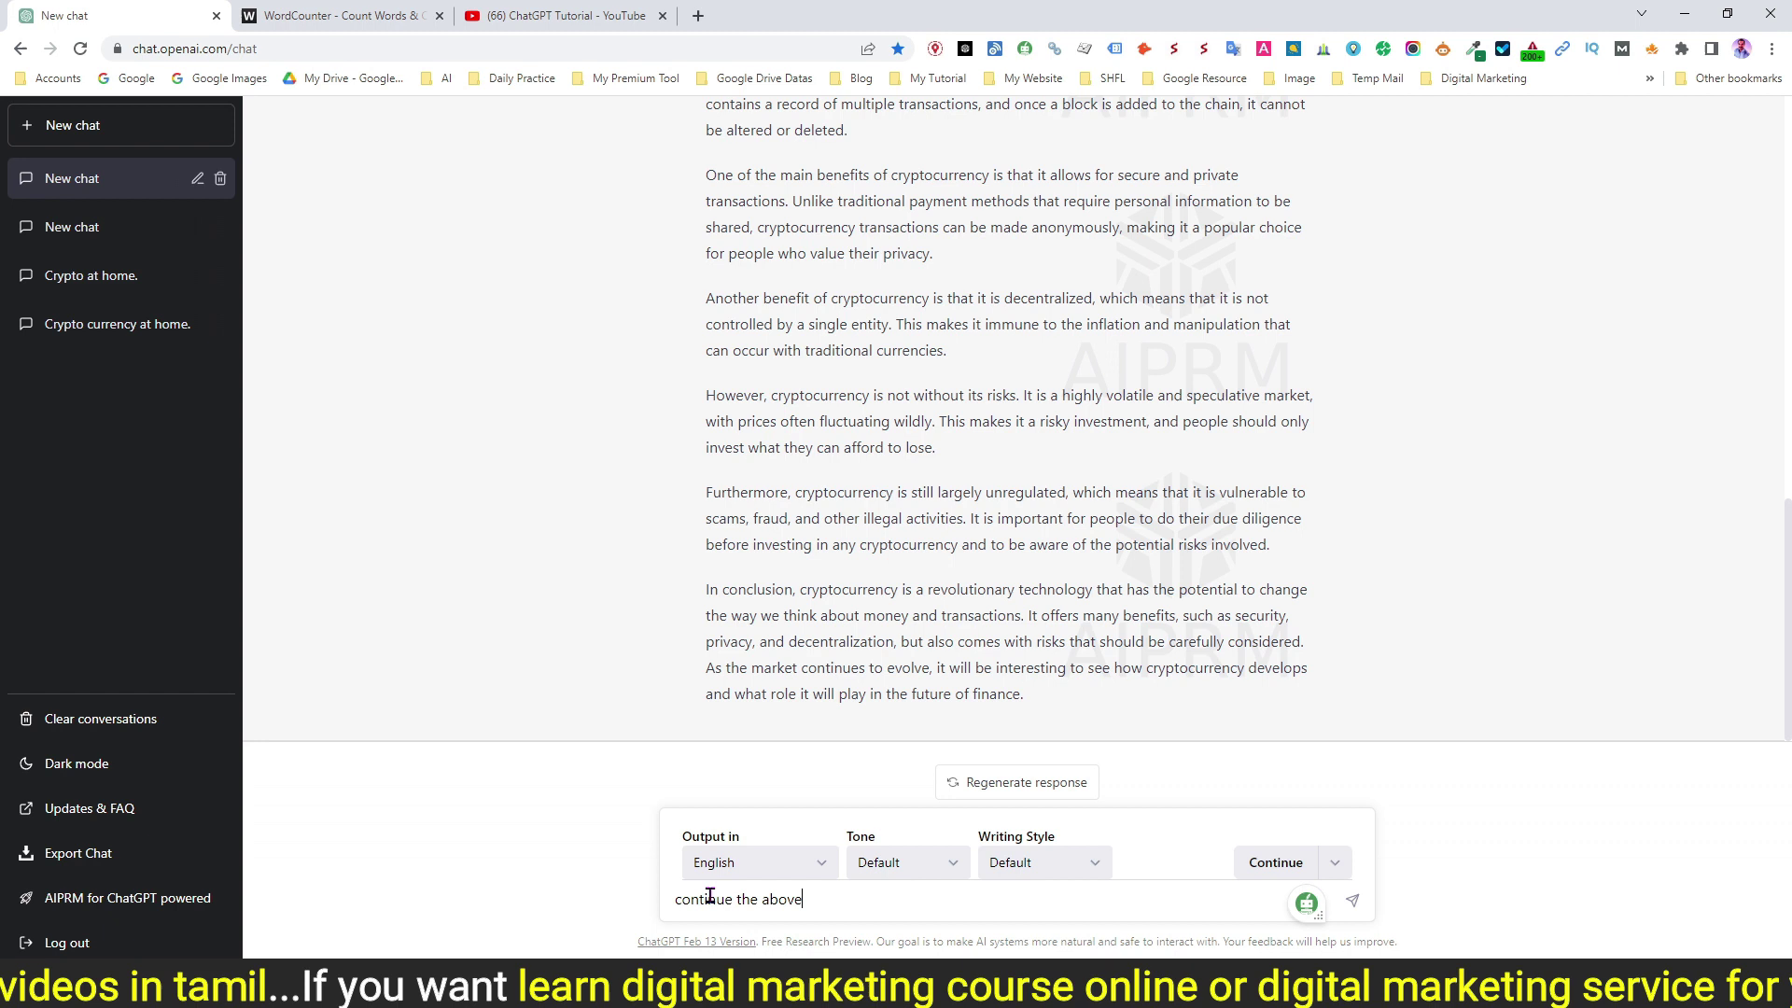
key(Return)
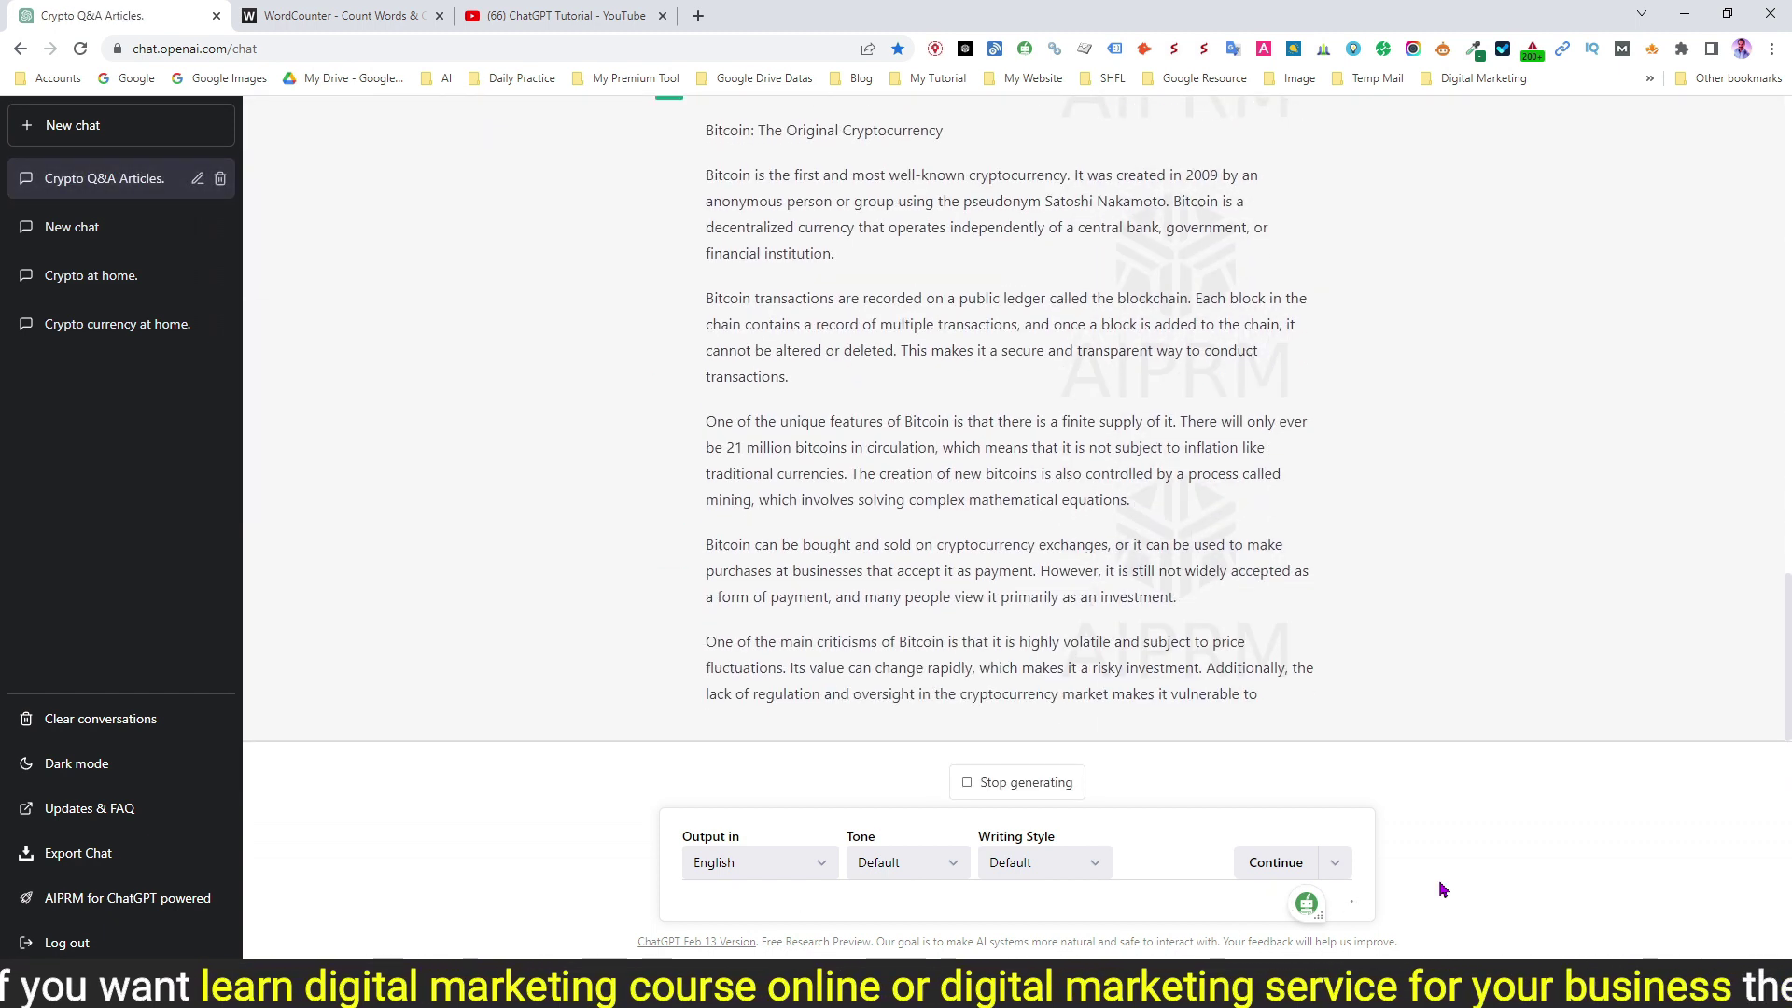
click(710, 915)
text(continue the above)
key(Return)
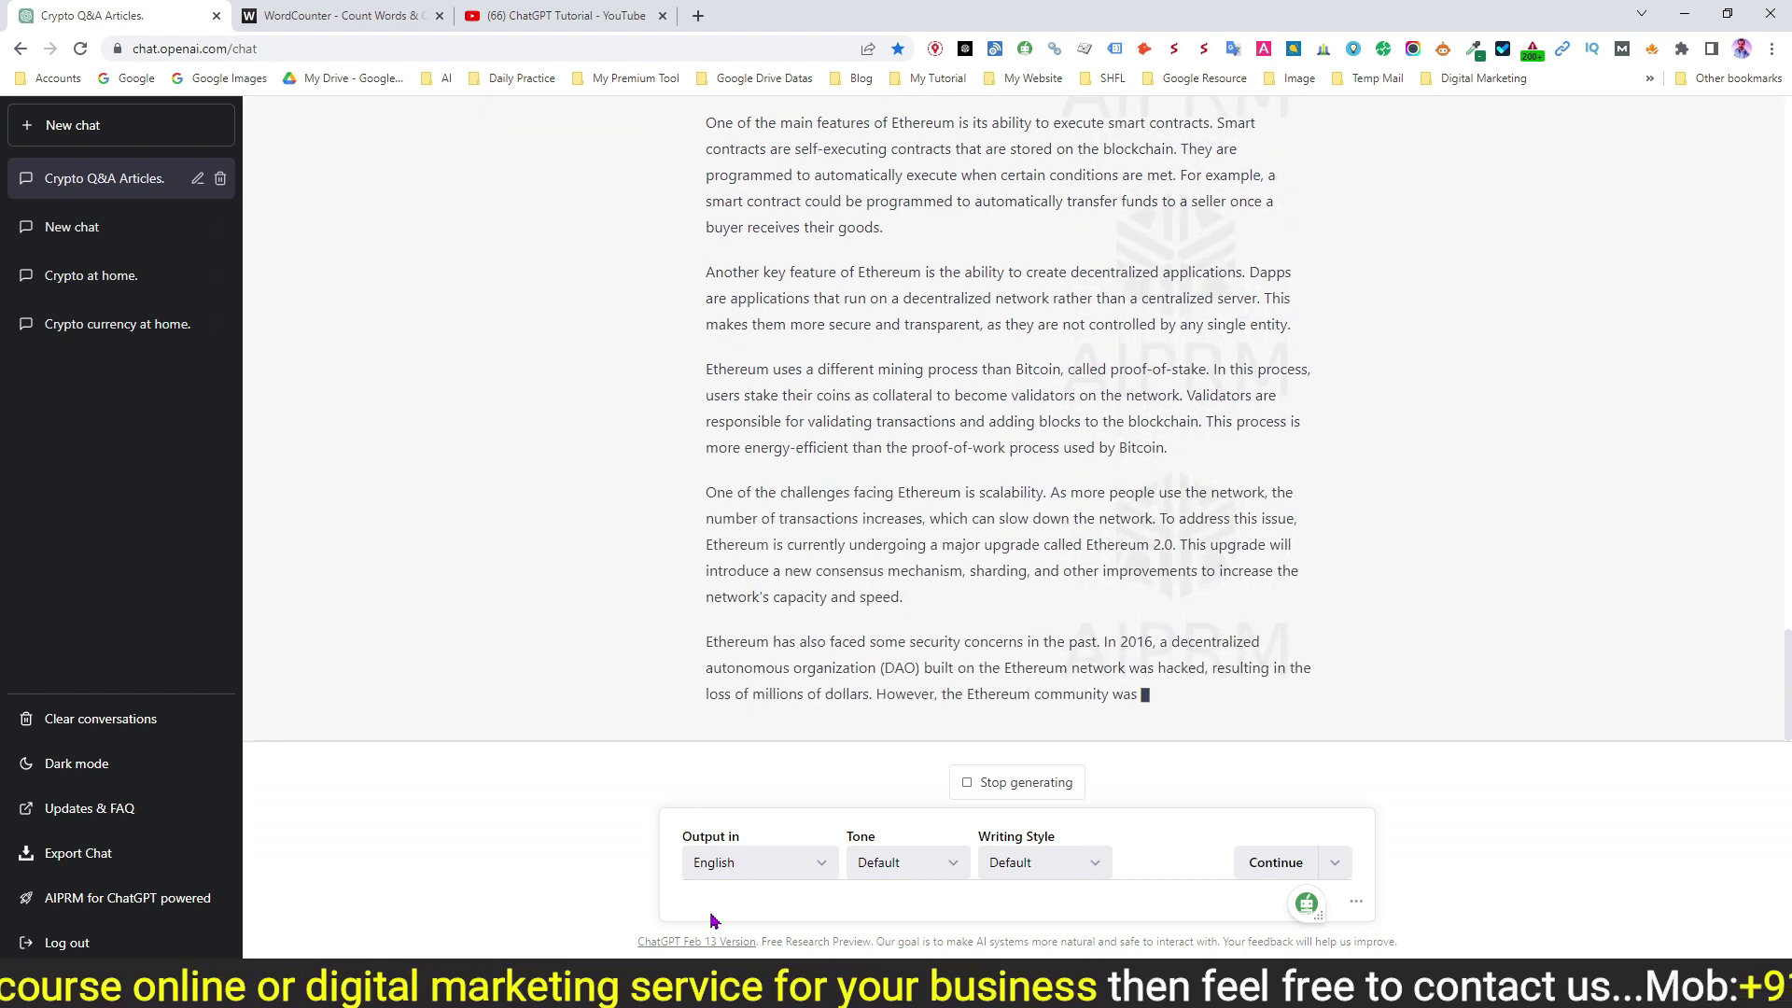
text(continue the above)
key(Return)
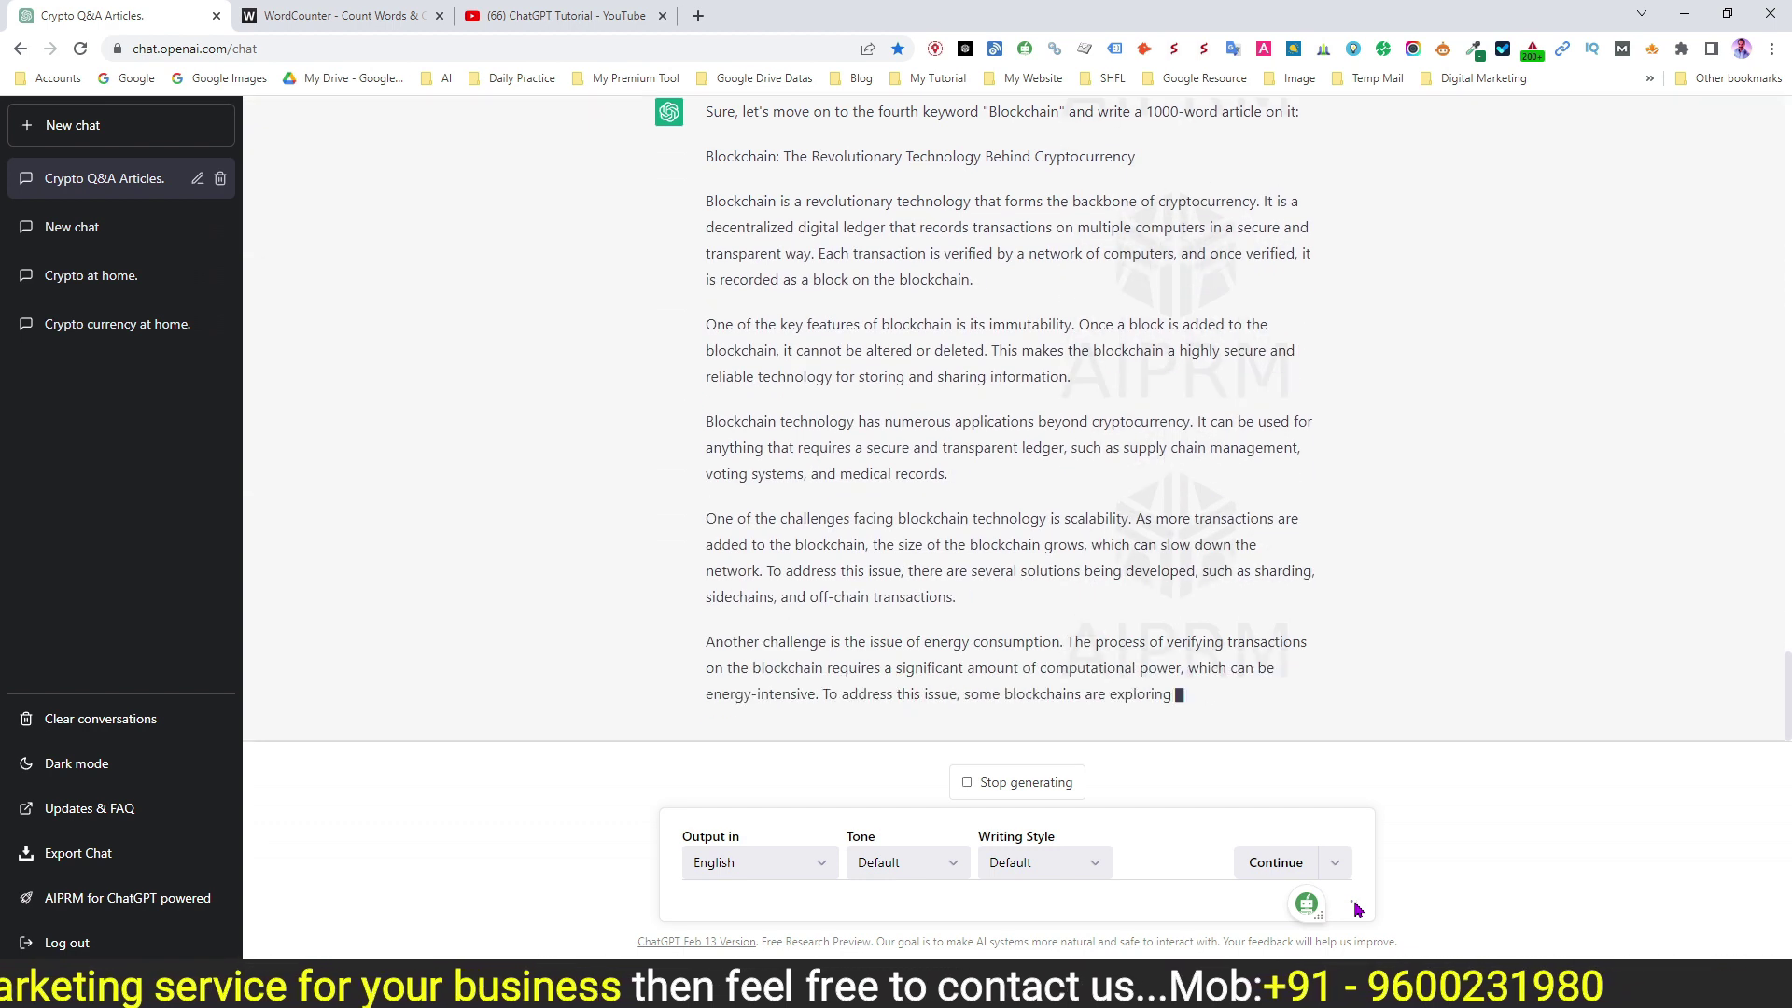
click(709, 902)
key(ctrl+v)
key(Return)
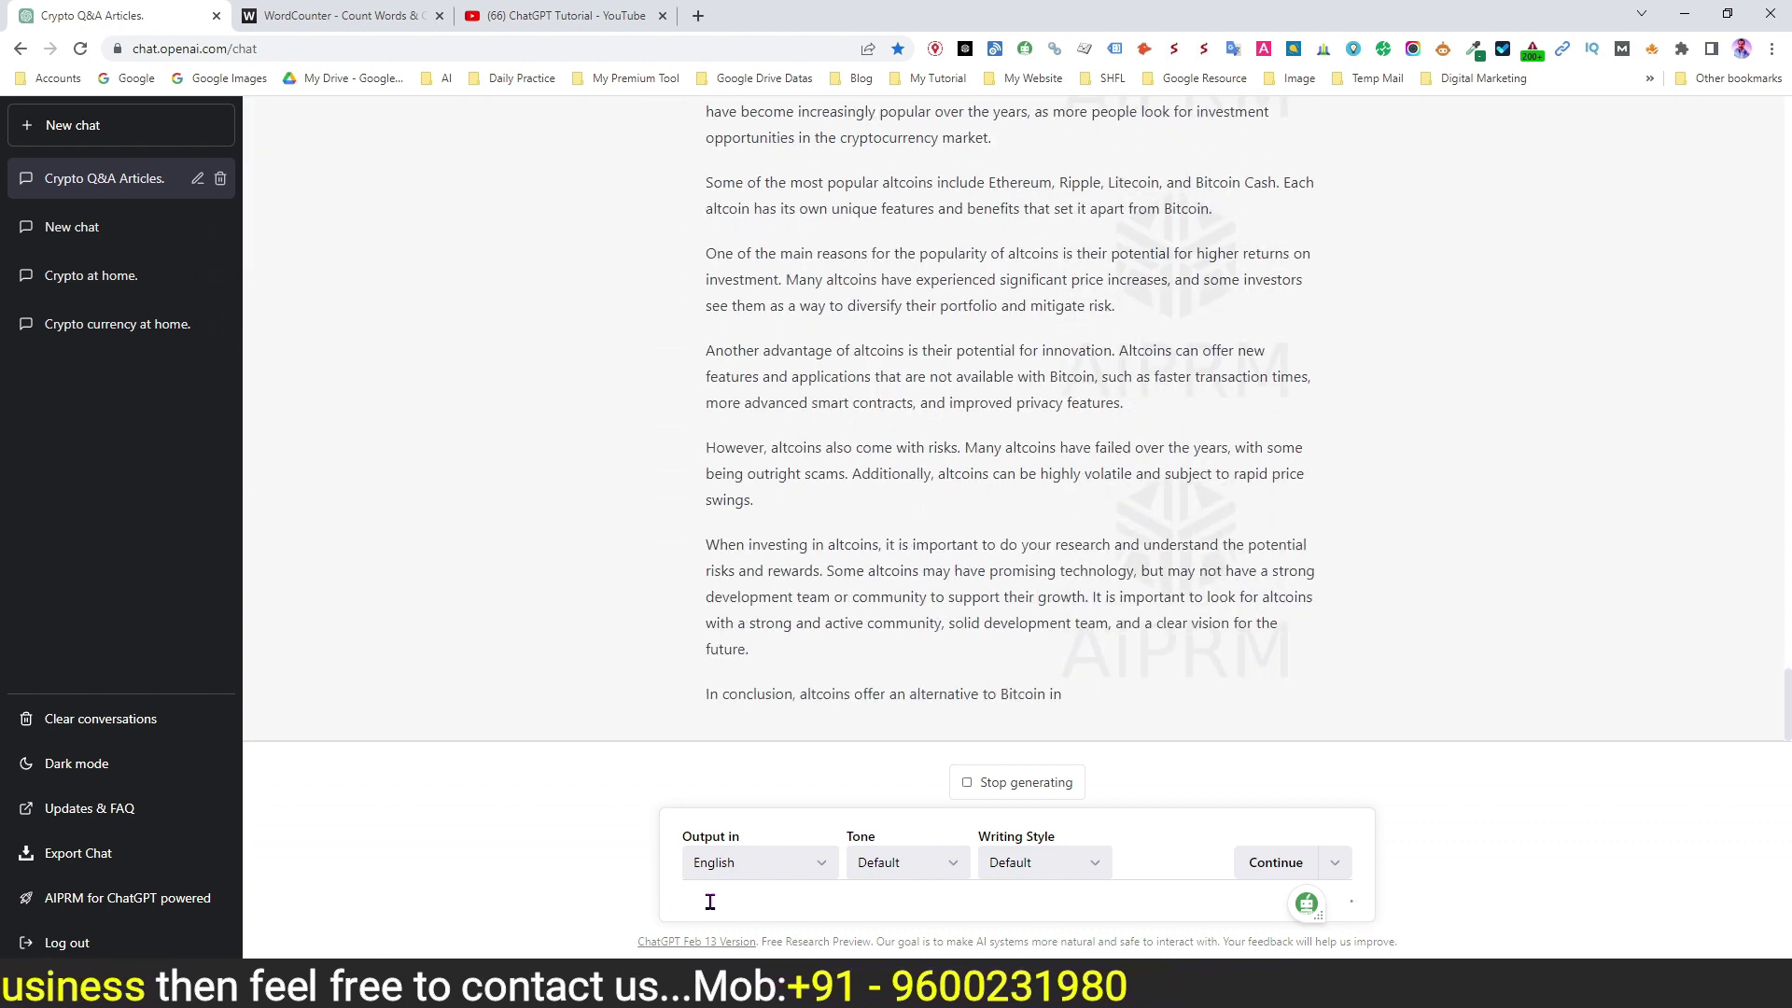
key(ctrl+v)
key(Return)
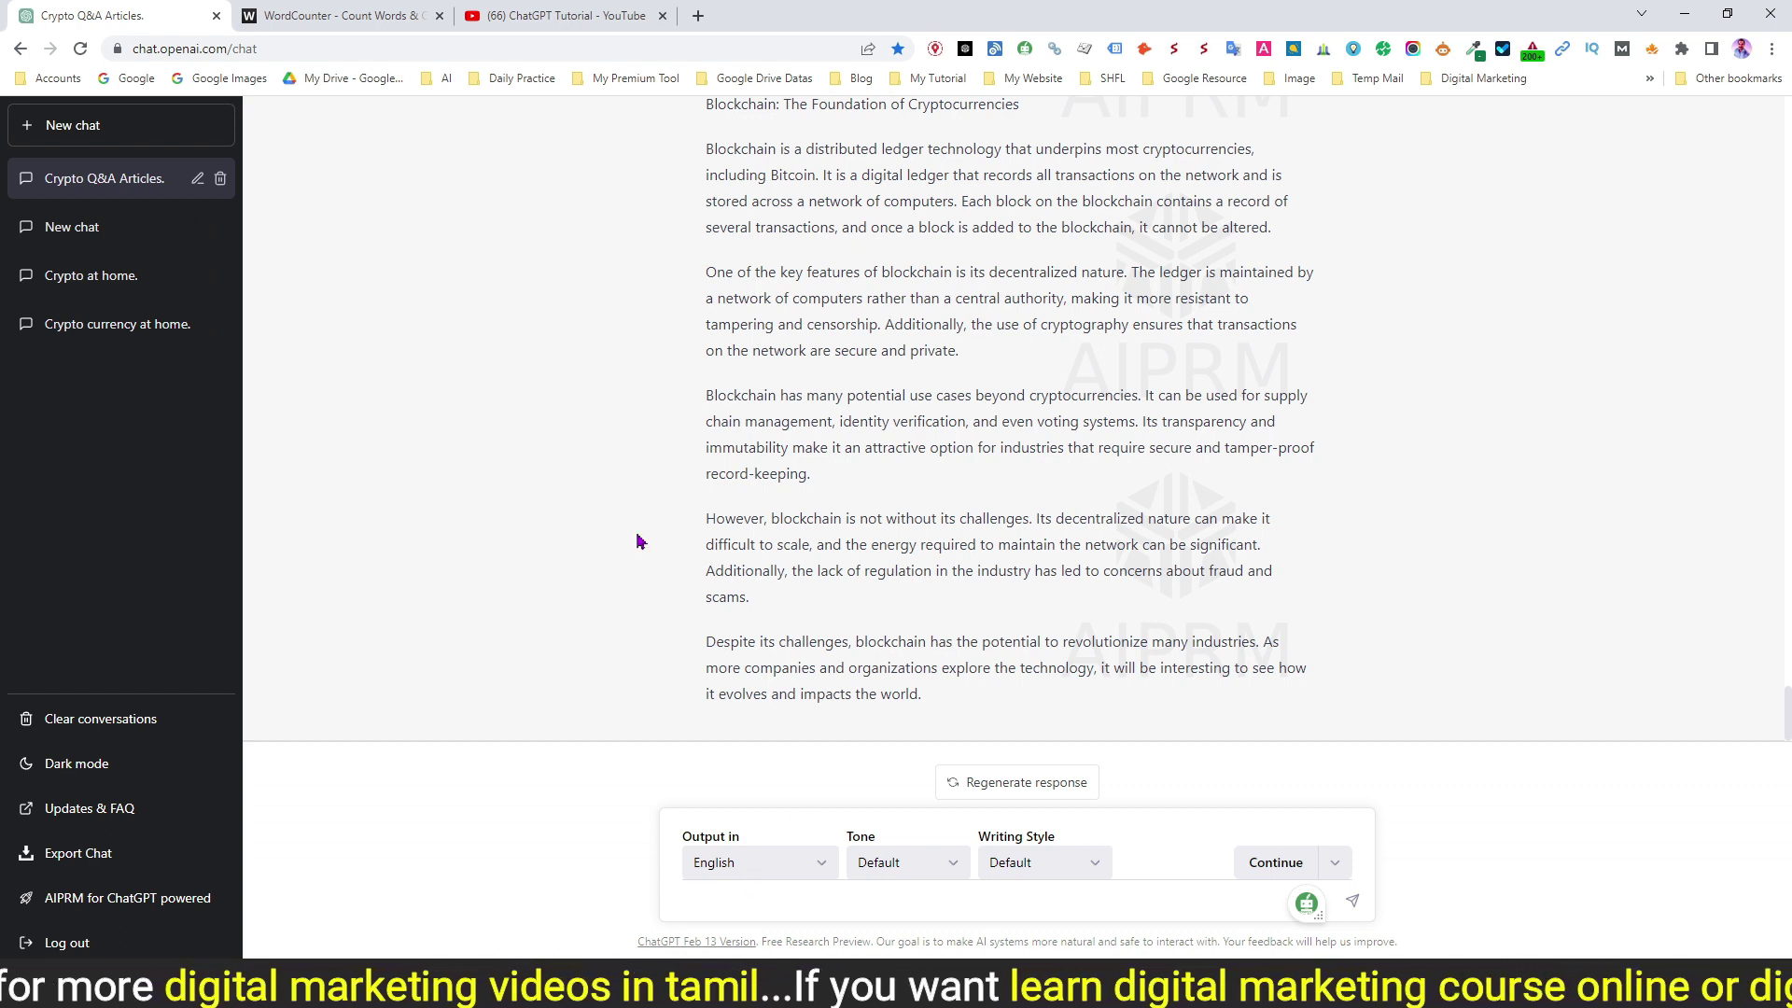
Step: Copy all generated Method 4 text, from "Sure, I can help you with that!" through the end of the seventh keyword's article
scroll(929, 513, up, 3)
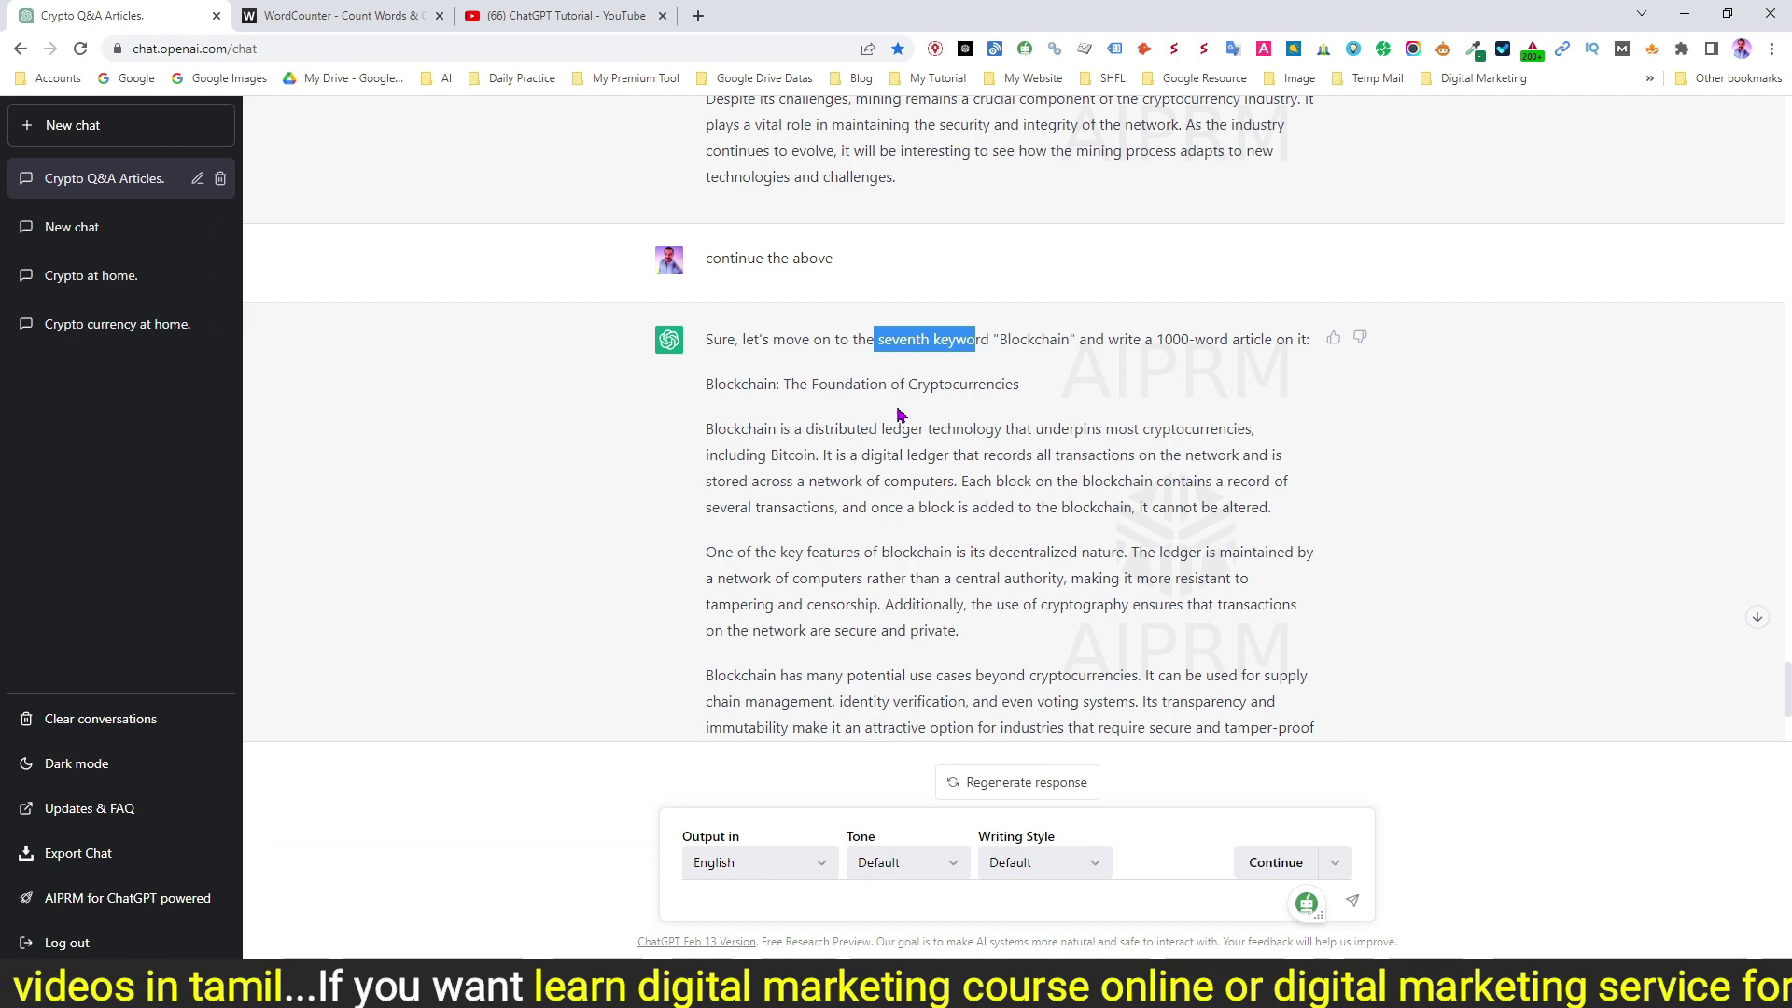
scroll(874, 407, up, 20)
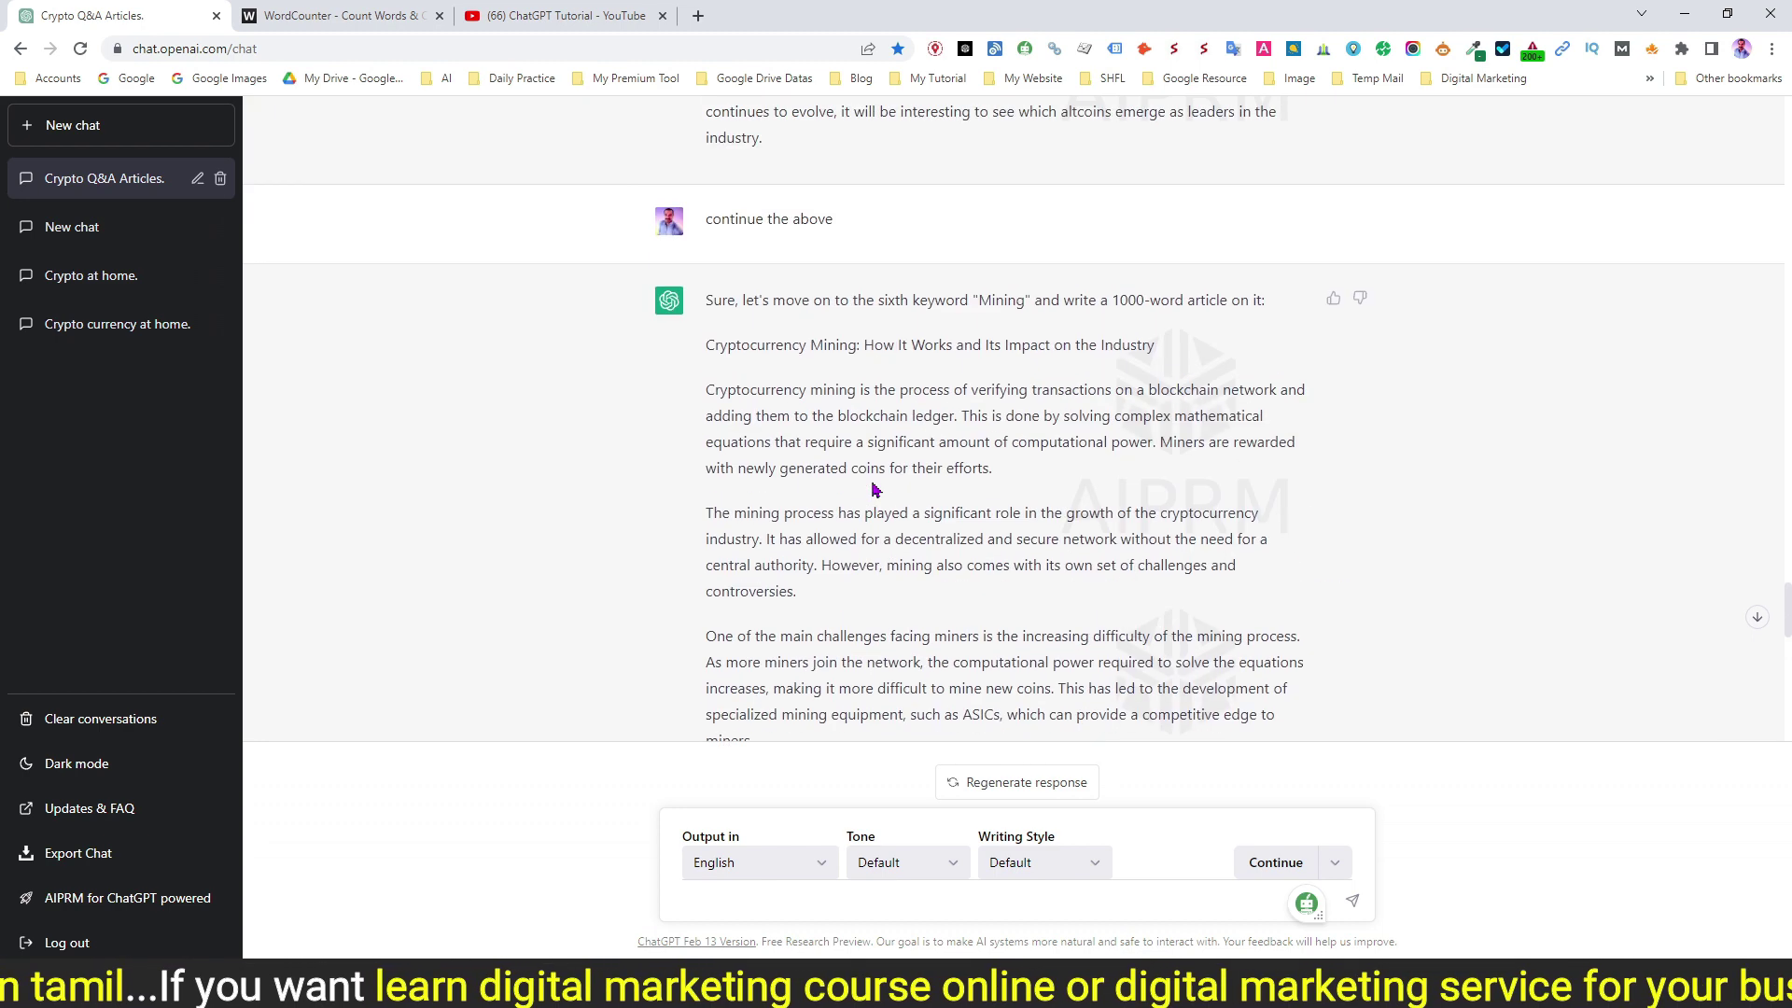
scroll(871, 481, up, 20)
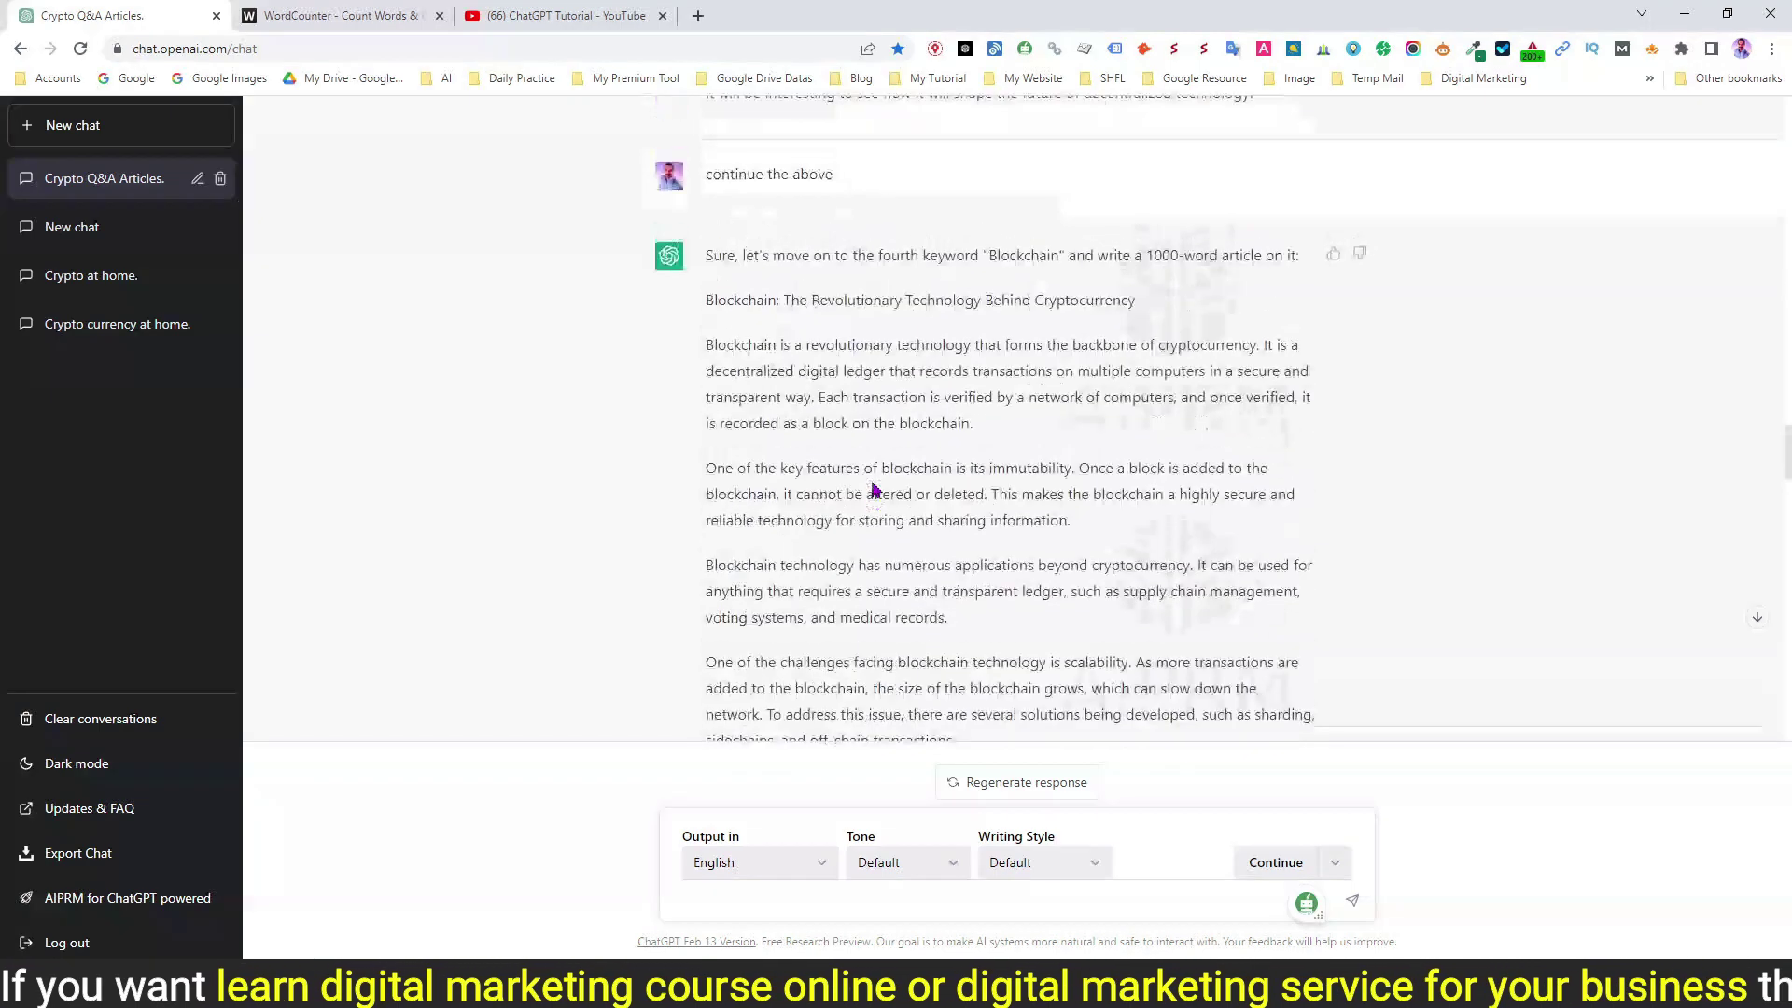
scroll(874, 488, up, 20)
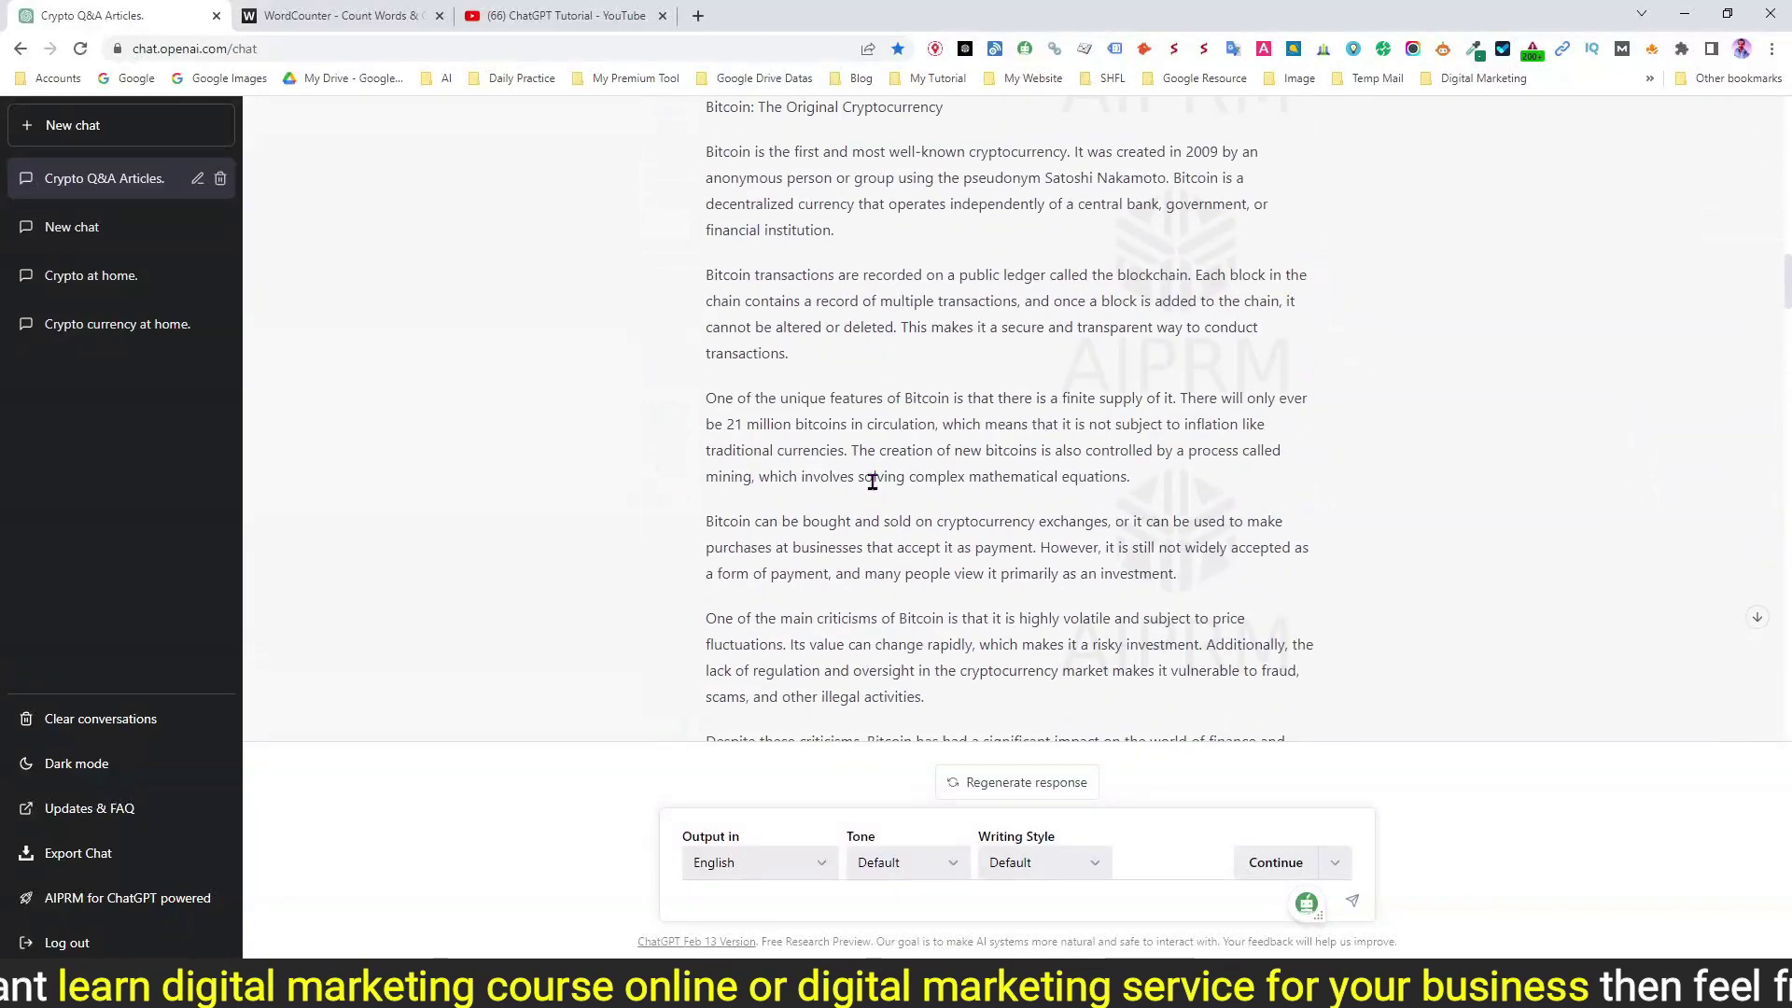
scroll(874, 488, up, 6)
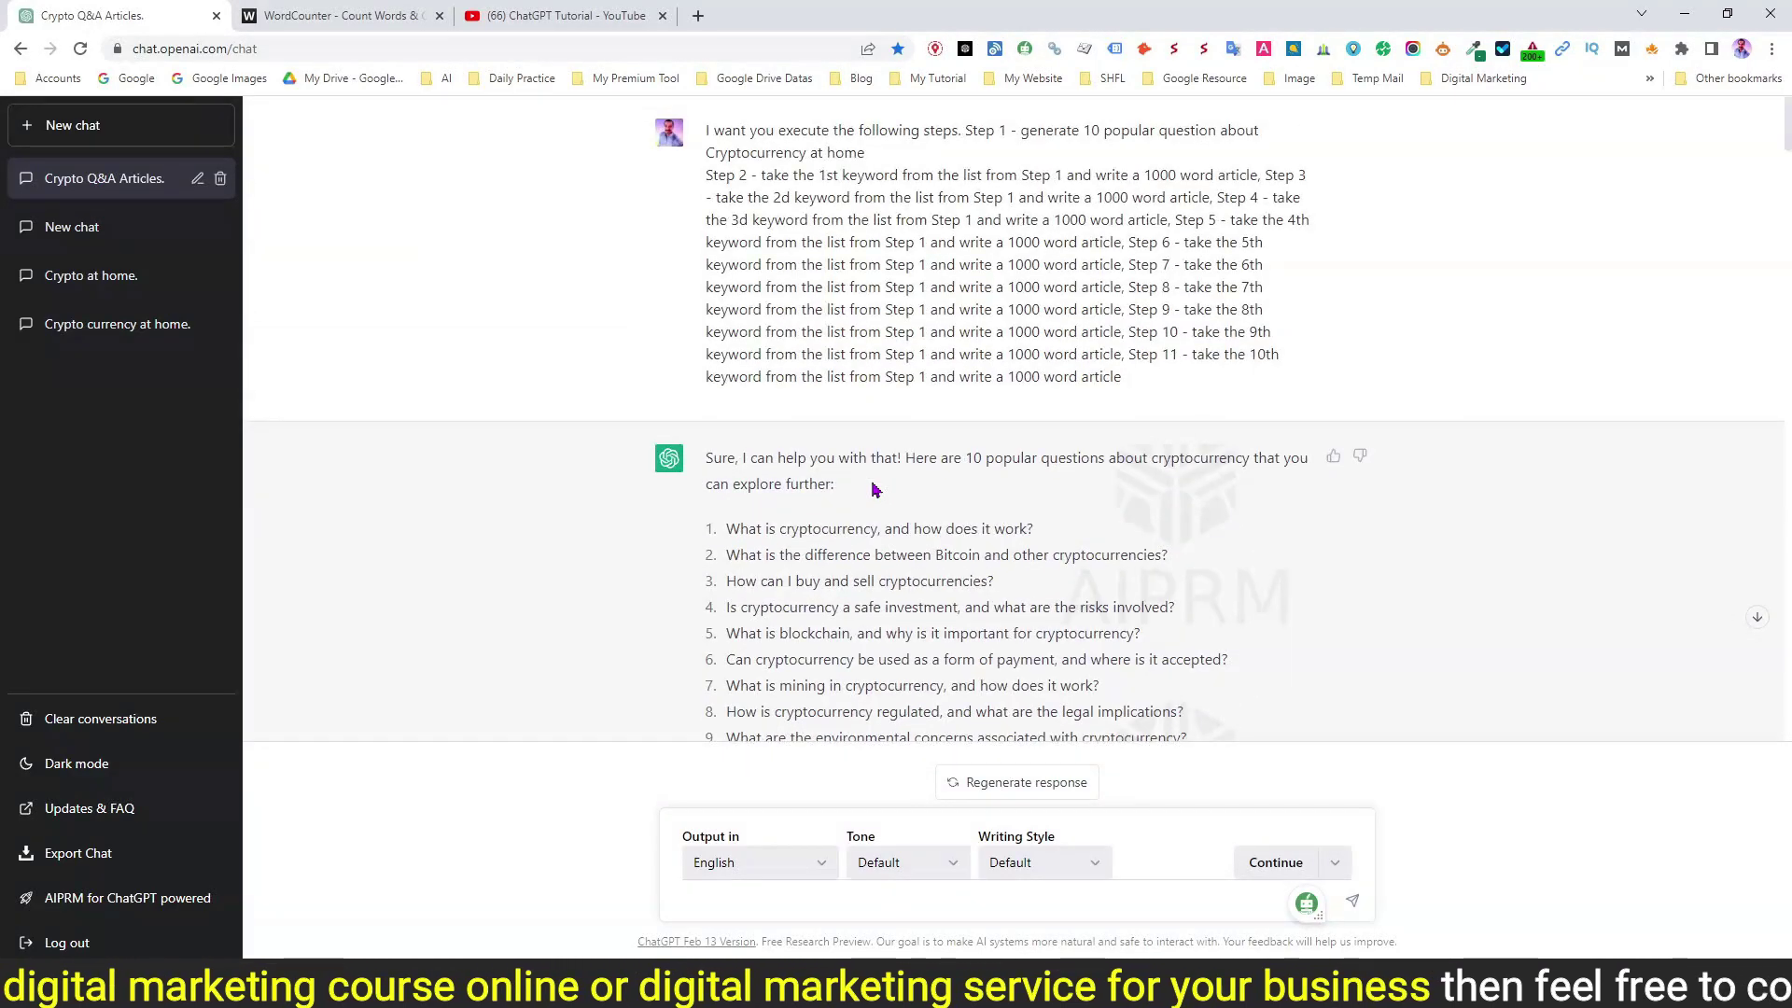
scroll(855, 479, down, 2)
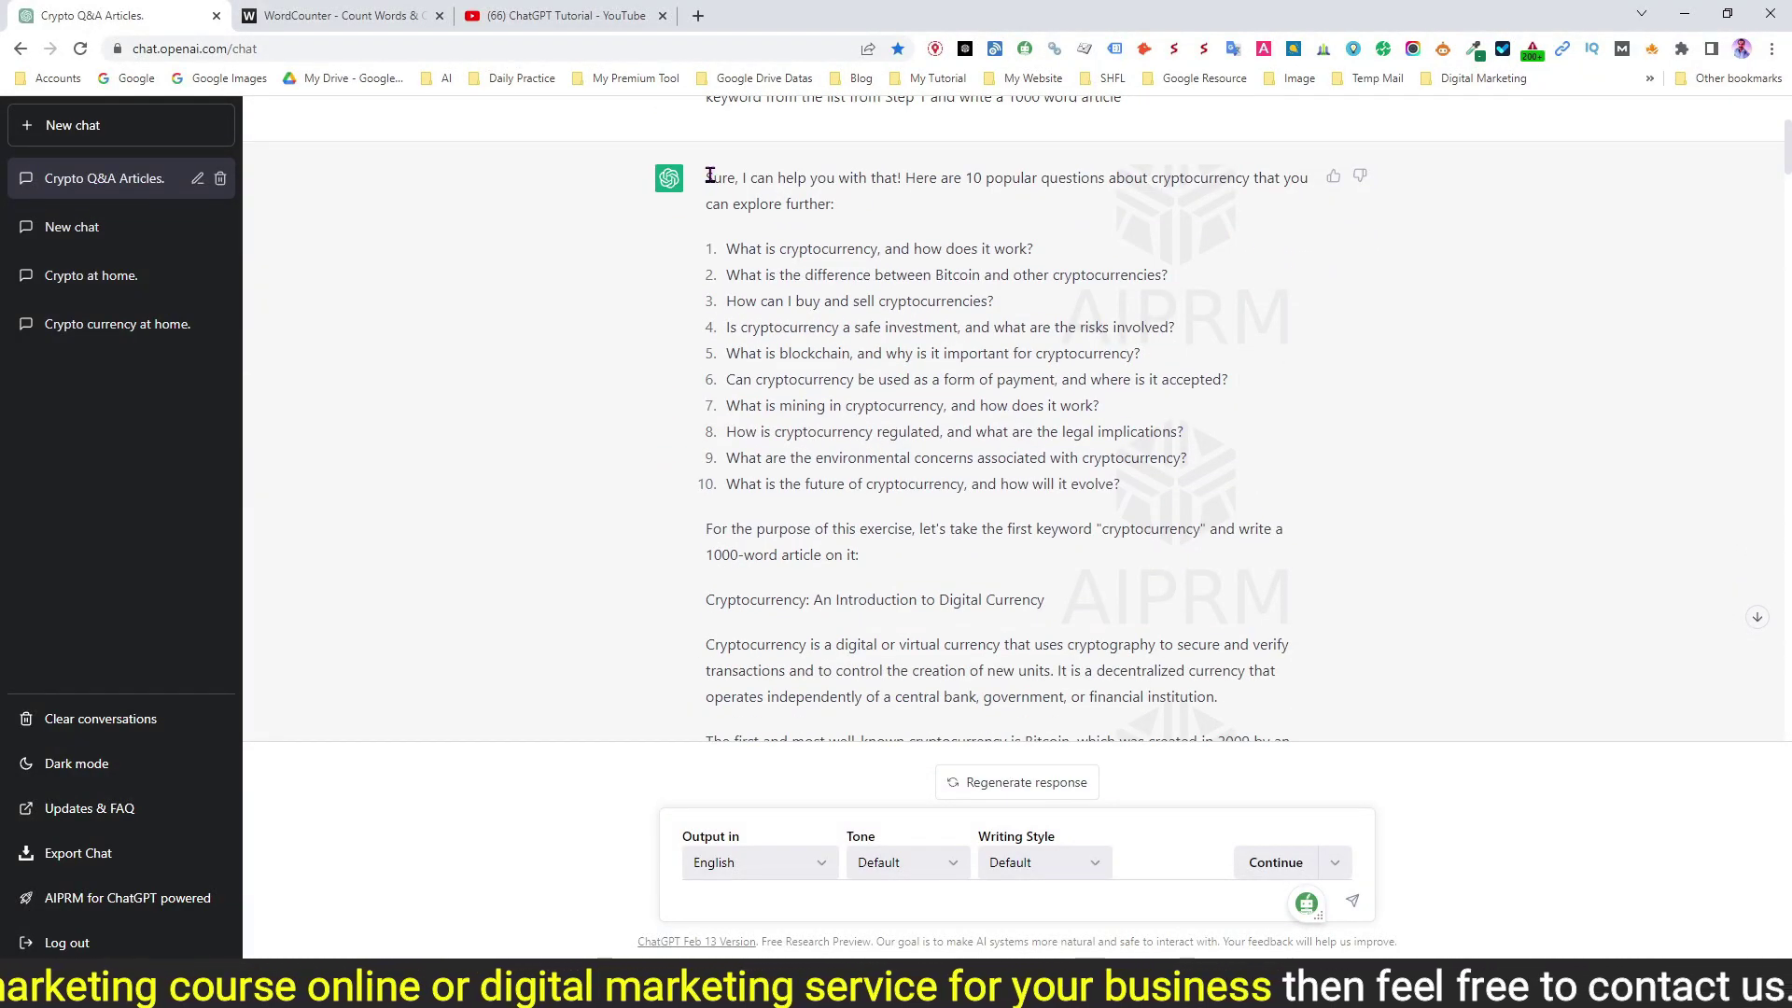
drag(709, 175, 944, 707)
right_click(833, 343)
click(870, 349)
Step: Switch to WordCounter, clear the existing text and paste the Method 4 articles to check their word count
click(392, 23)
click(600, 352)
key(ctrl+a)
key(Delete)
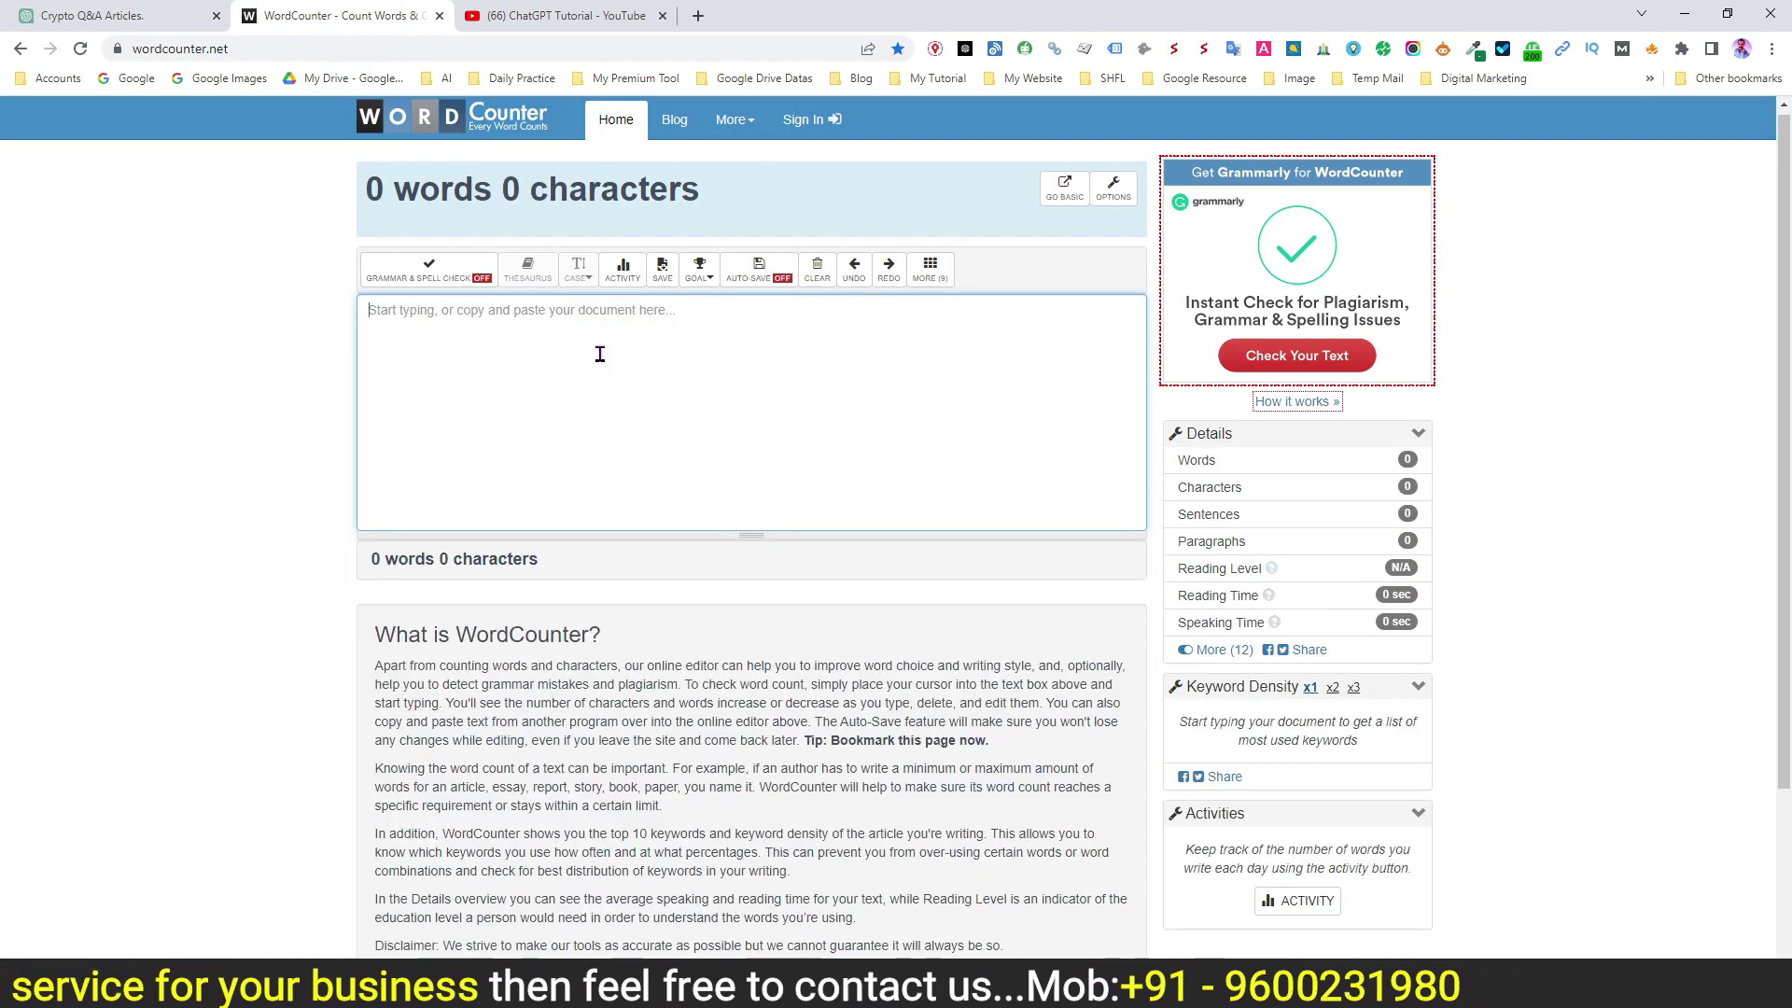
key(ctrl+v)
drag(1782, 760, 1782, 154)
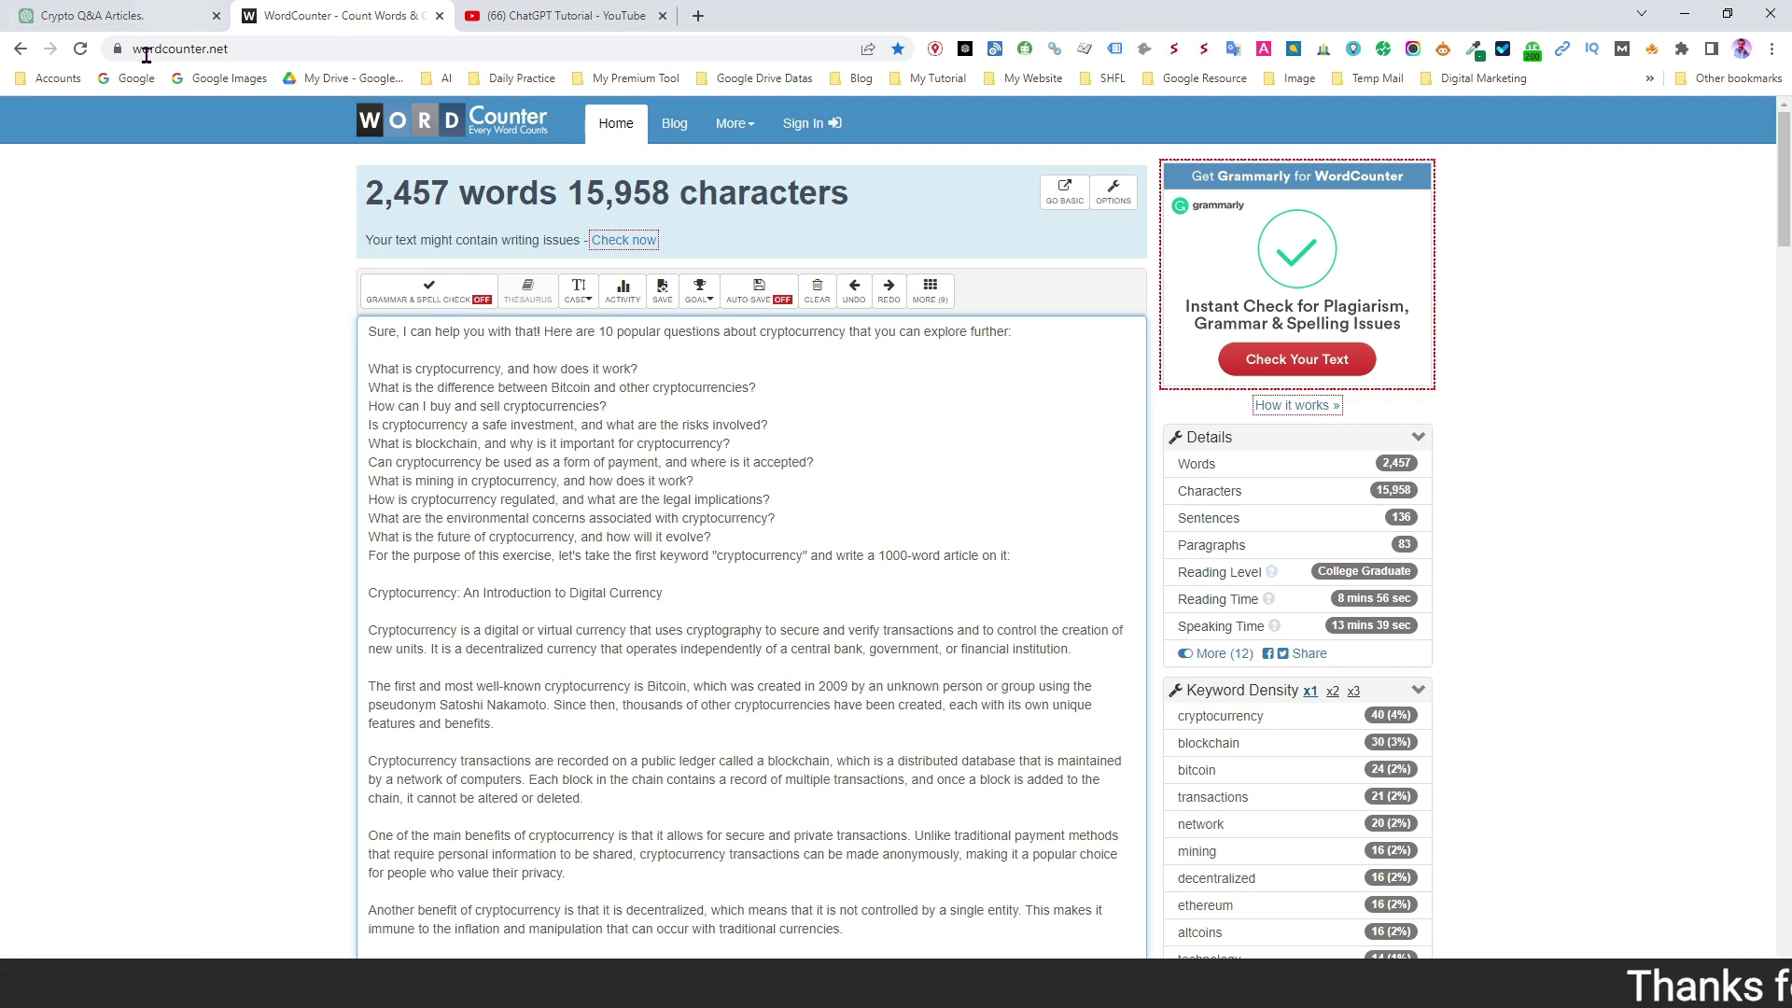
Step: Look back at the Method 4 prompt in Word, minimize Word and return to the ChatGPT conversation
key(alt+Tab)
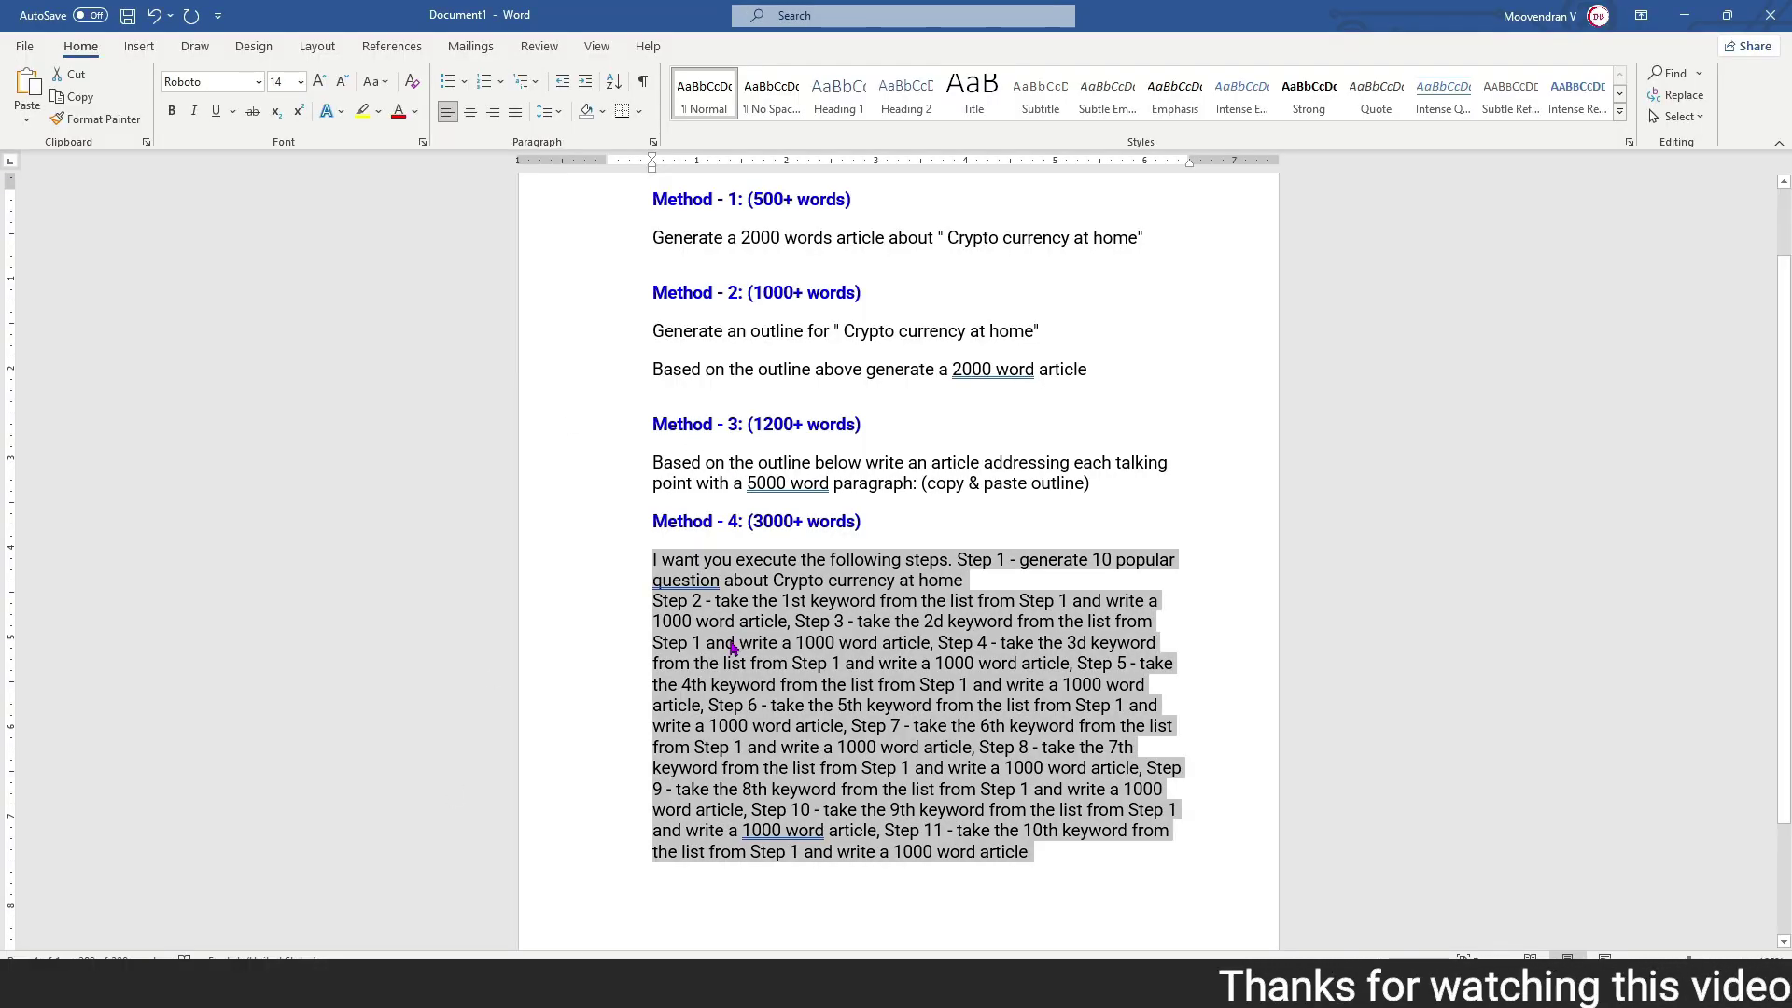
click(1685, 15)
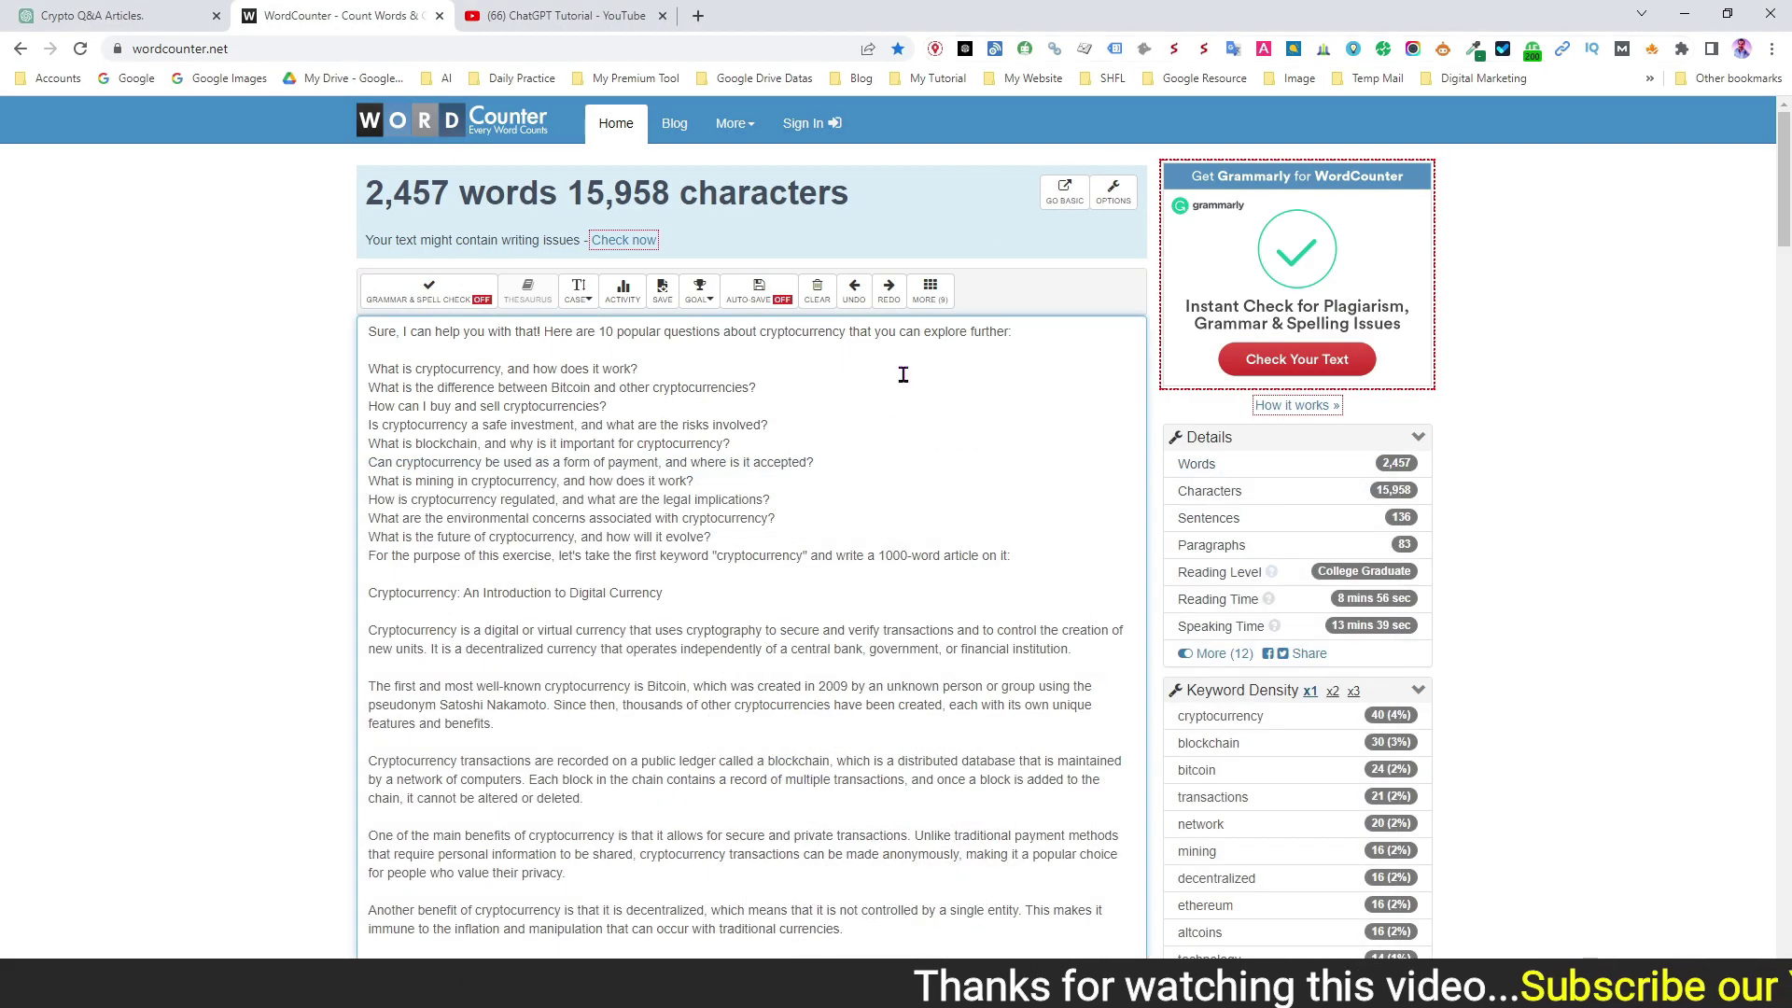
click(137, 11)
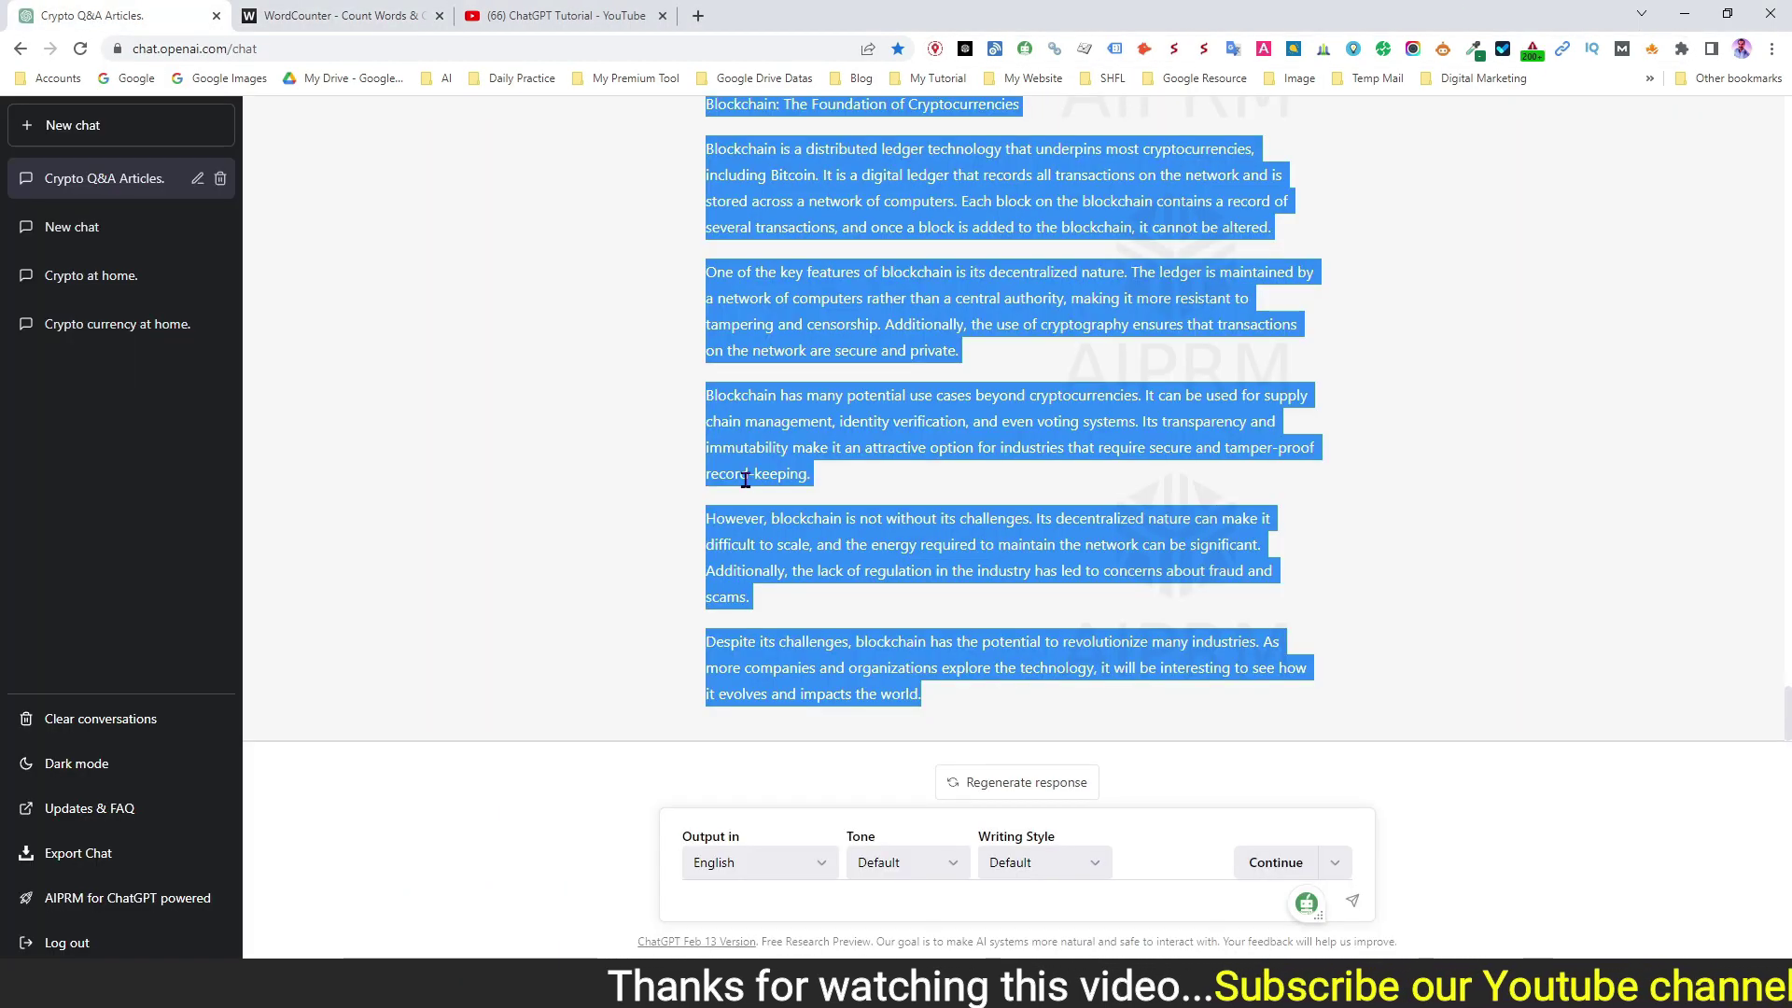